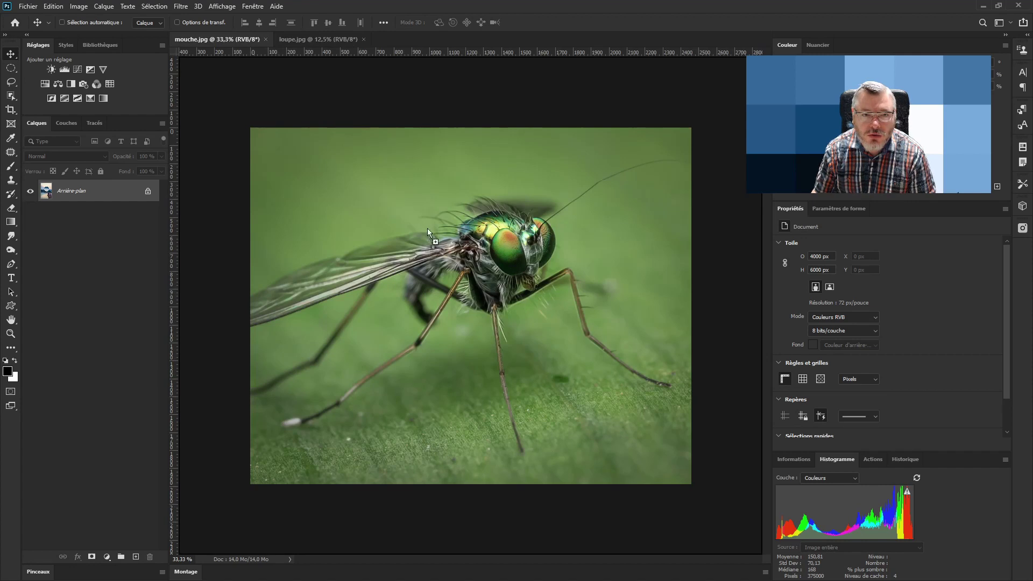
- Bring the magnifying glass photo into mouche.jpg as a layer, move its lens over the fly, and close loupe.jpg
left_click_drag(432, 250, 431, 250)
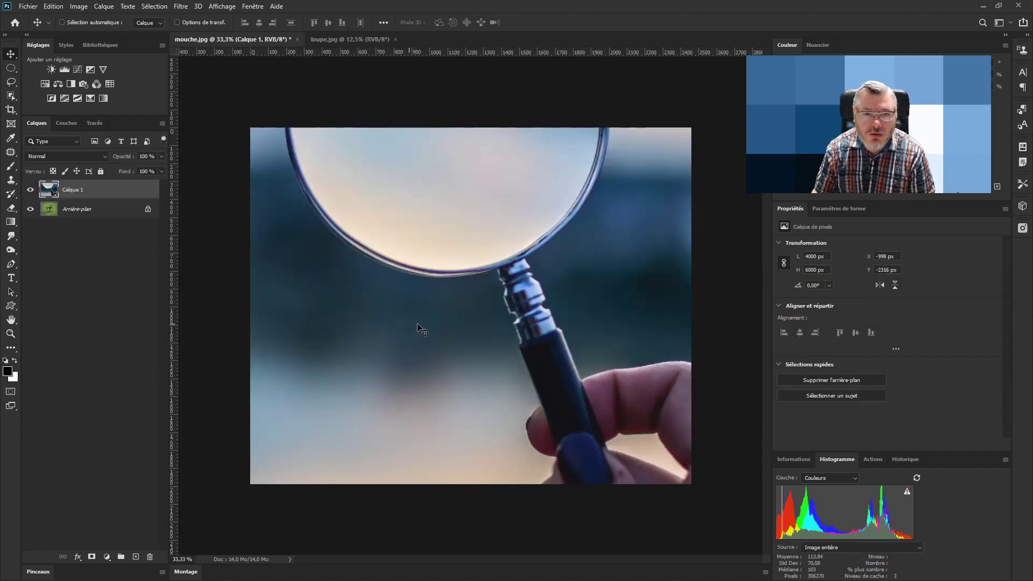
left_click_drag(400, 208, 446, 330)
left_click(30, 191)
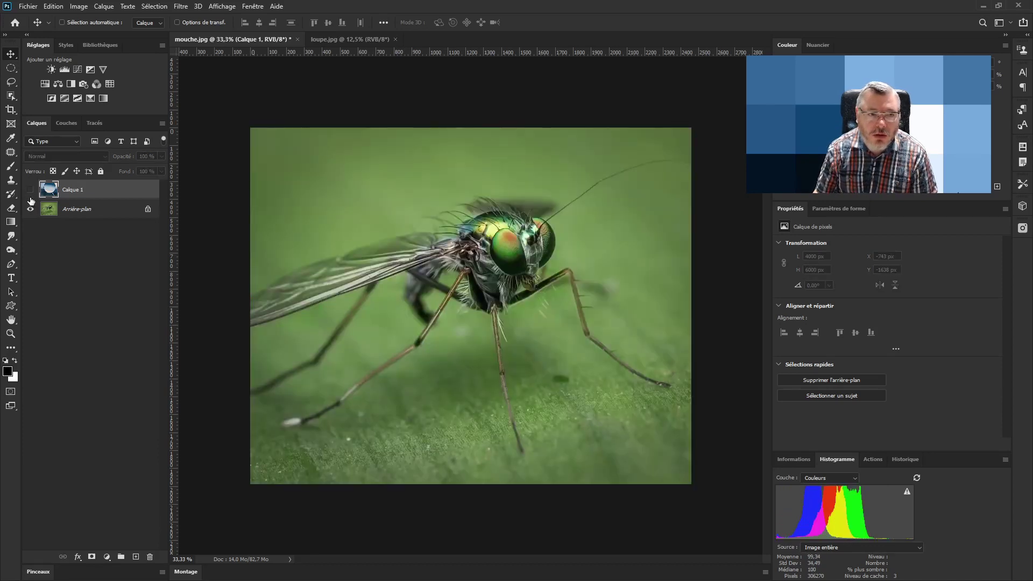
left_click(31, 190)
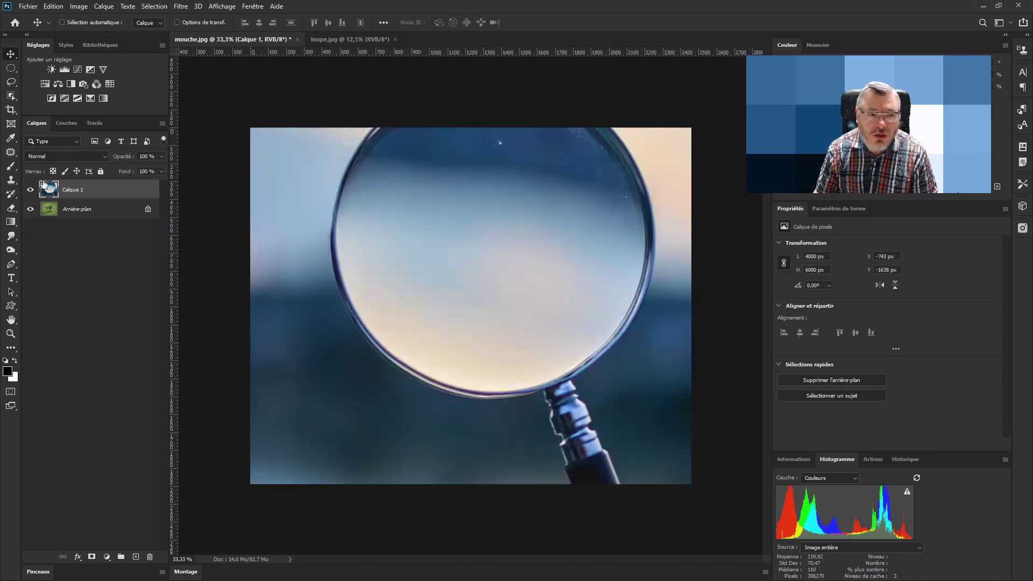
left_click(344, 40)
left_click(395, 40)
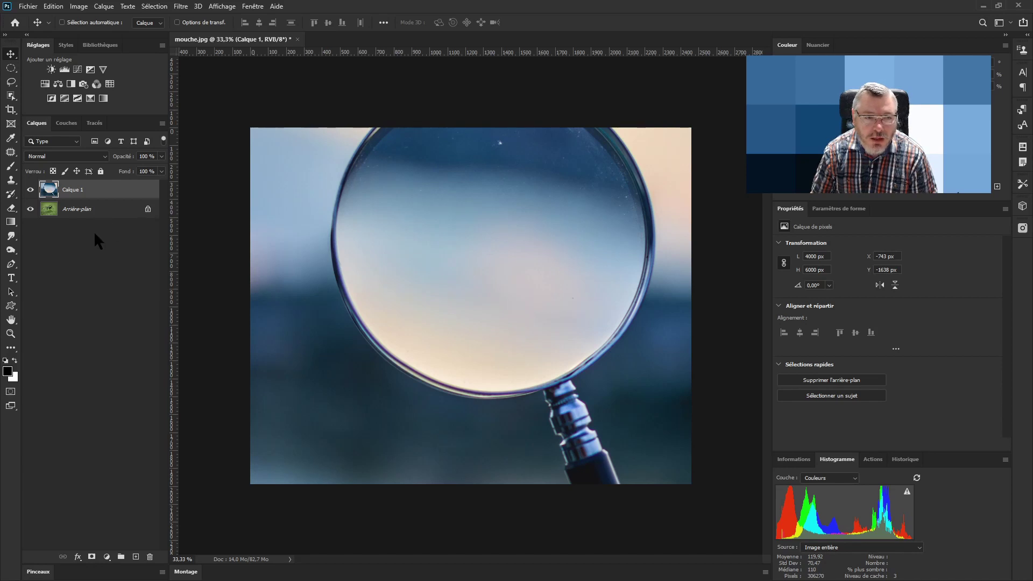
- Convert the magnifying glass layer to a smart object, and unlock the fly background layer and convert it too
right_click(101, 193)
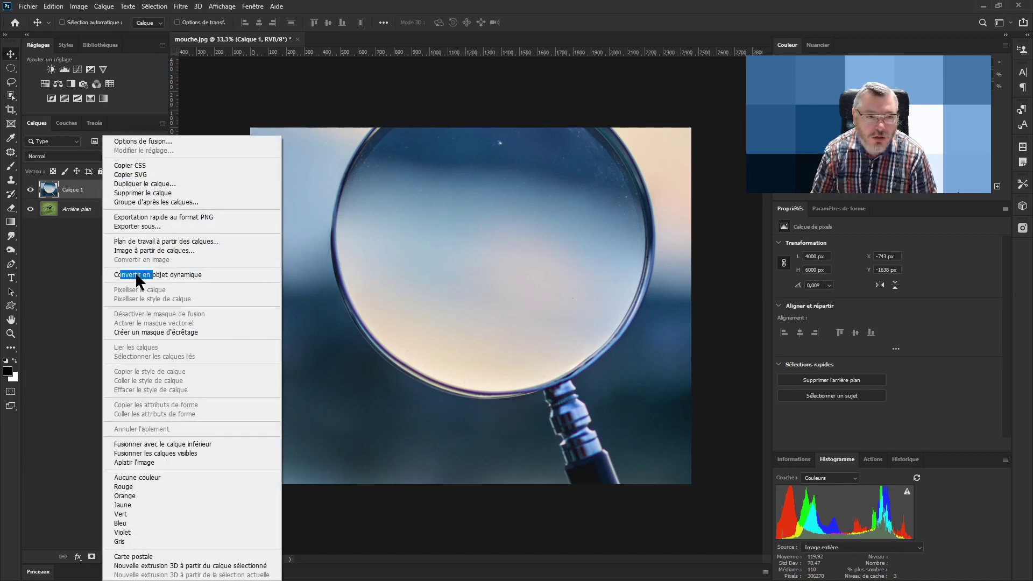
left_click(151, 273)
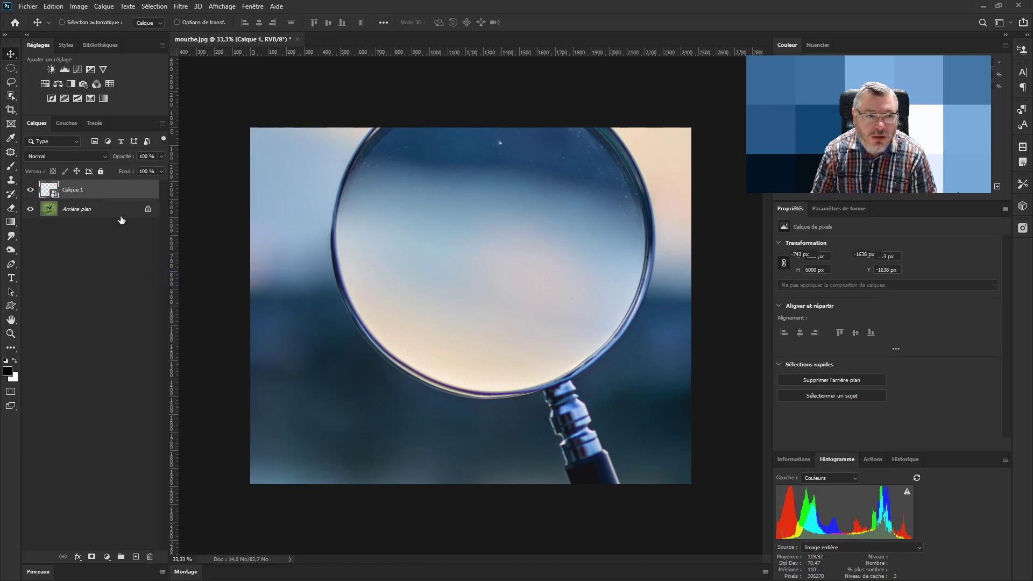
left_click(148, 212)
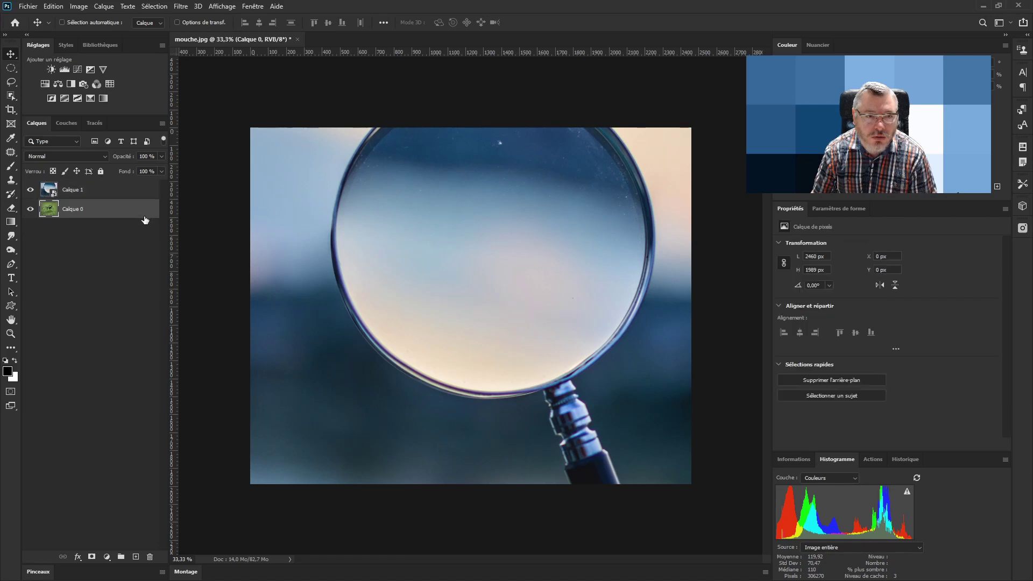
right_click(105, 214)
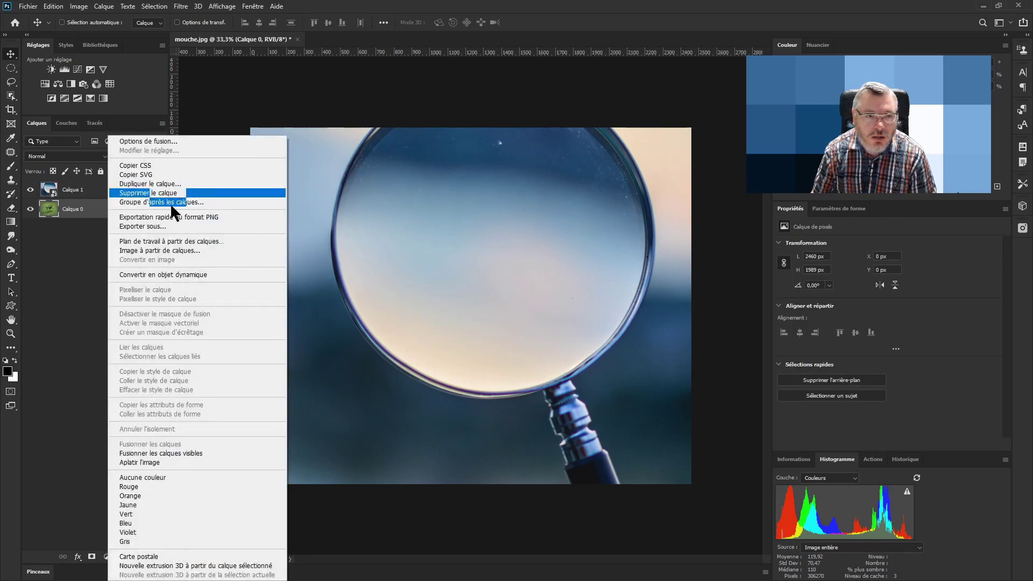
left_click(159, 273)
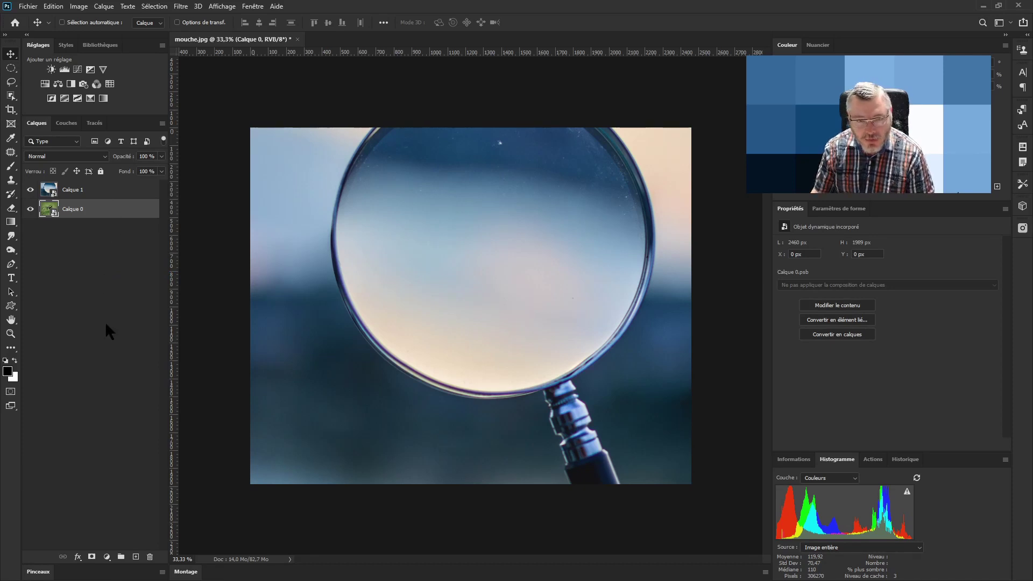
- Hide the magnifying glass layer and view the fly's head at 100% zoom
left_click(30, 191)
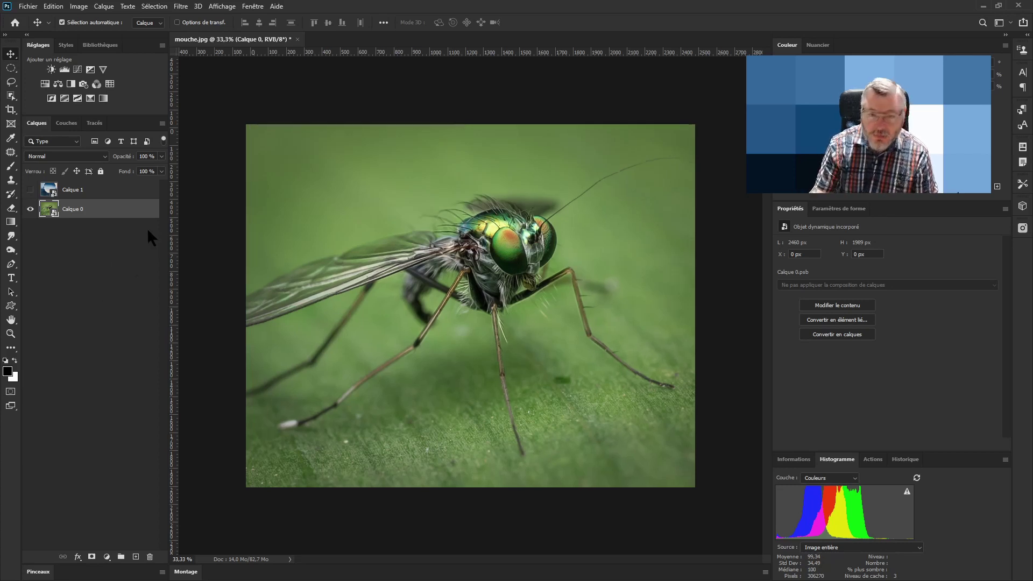
key("ctrl+1")
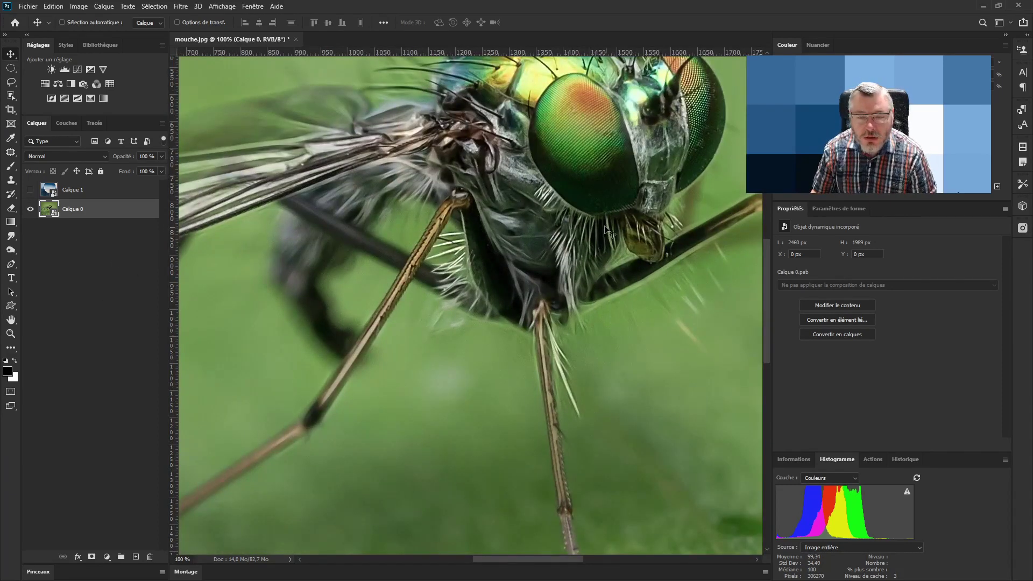
left_click_drag(597, 210, 470, 322)
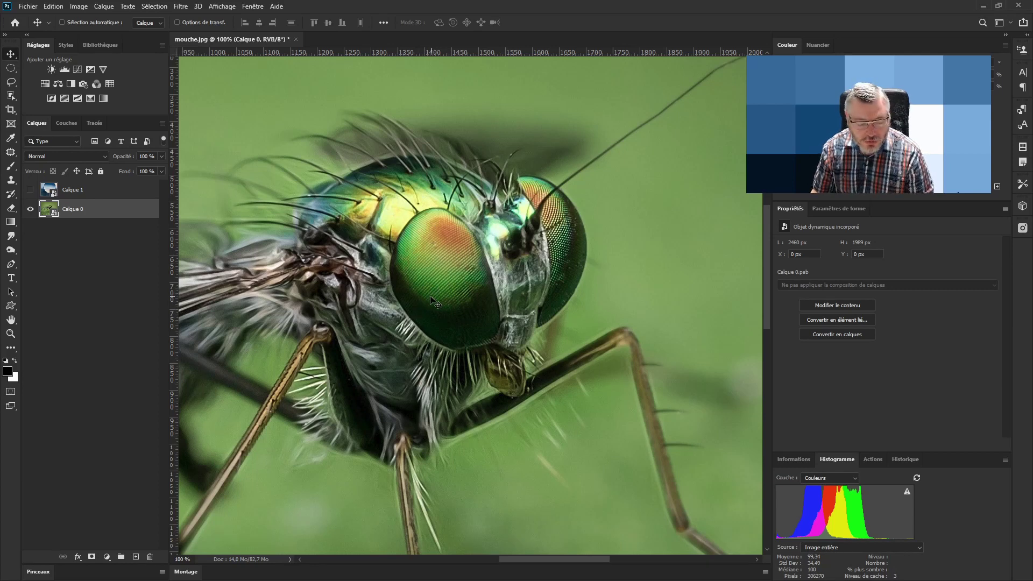
- Try enlarging the fly smart object to 474.30% and shift it to inspect the quality of the eye
key("ctrl")
key("ctrl+t")
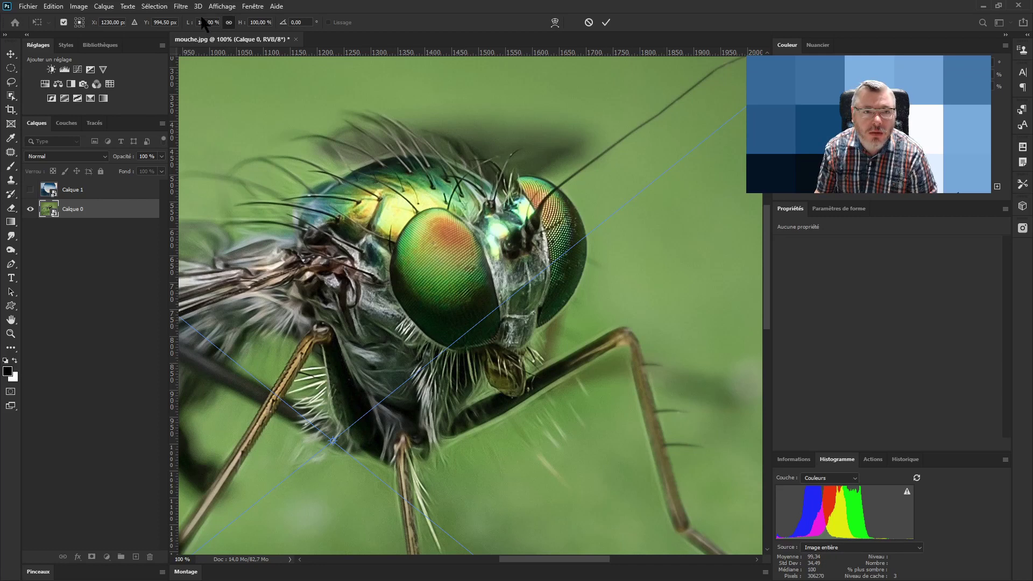
left_click_drag(188, 26, 302, 5)
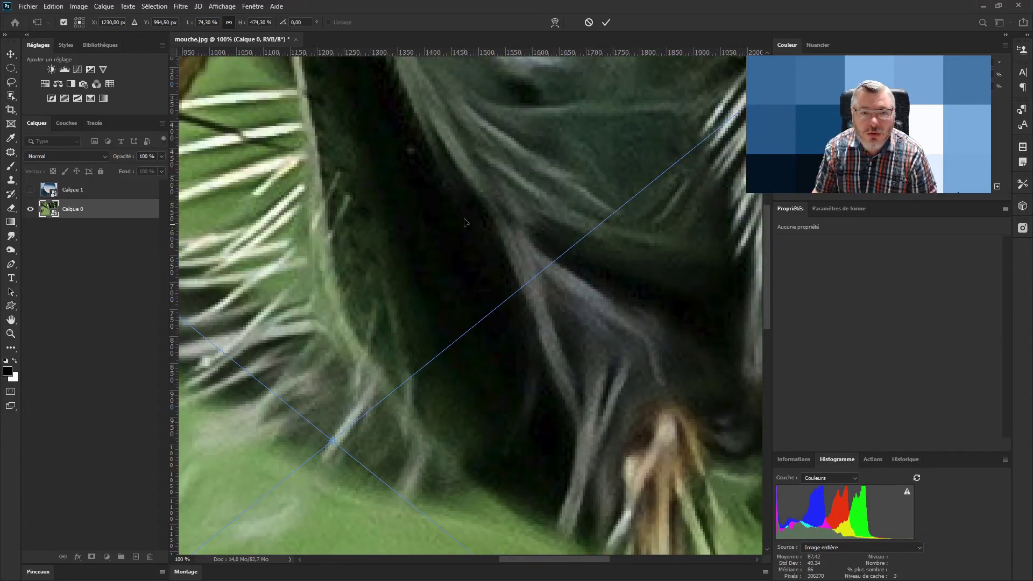
left_click(605, 22)
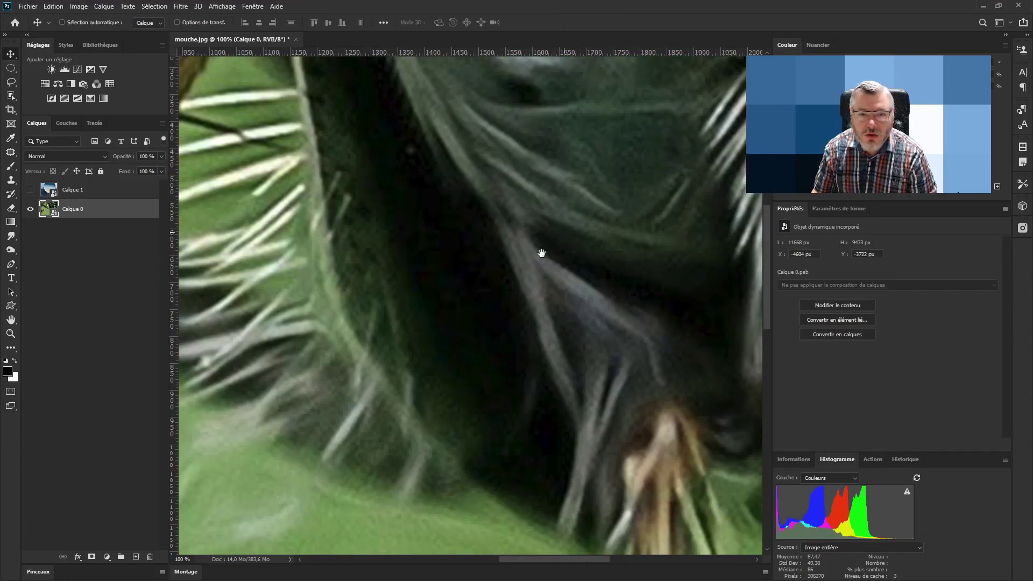
left_click_drag(540, 249, 318, 442)
left_click_drag(461, 299, 497, 274)
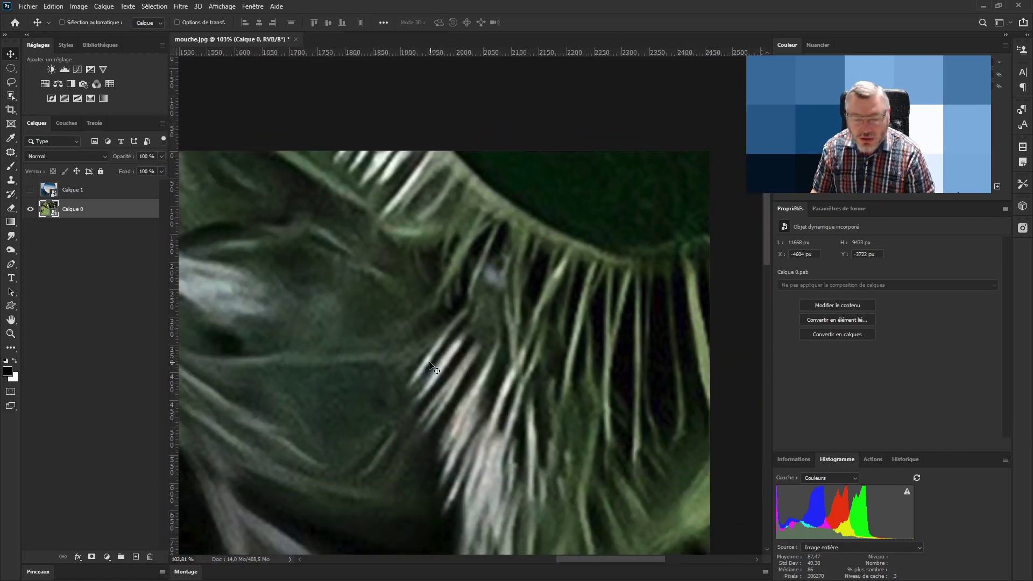
left_click_drag(478, 246, 350, 574)
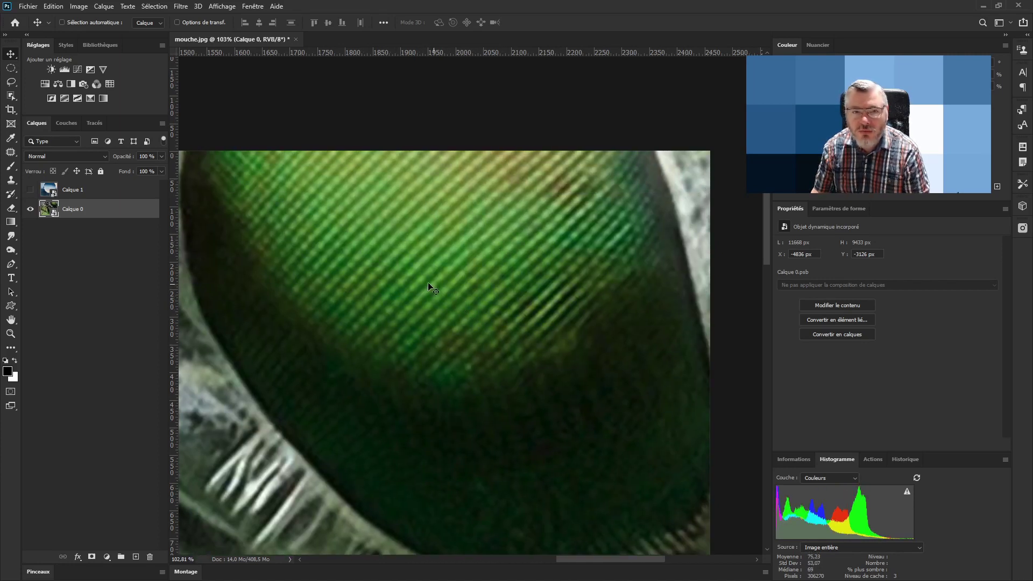
- Undo the move and the enlargement of the fly layer
key("ctrl+z")
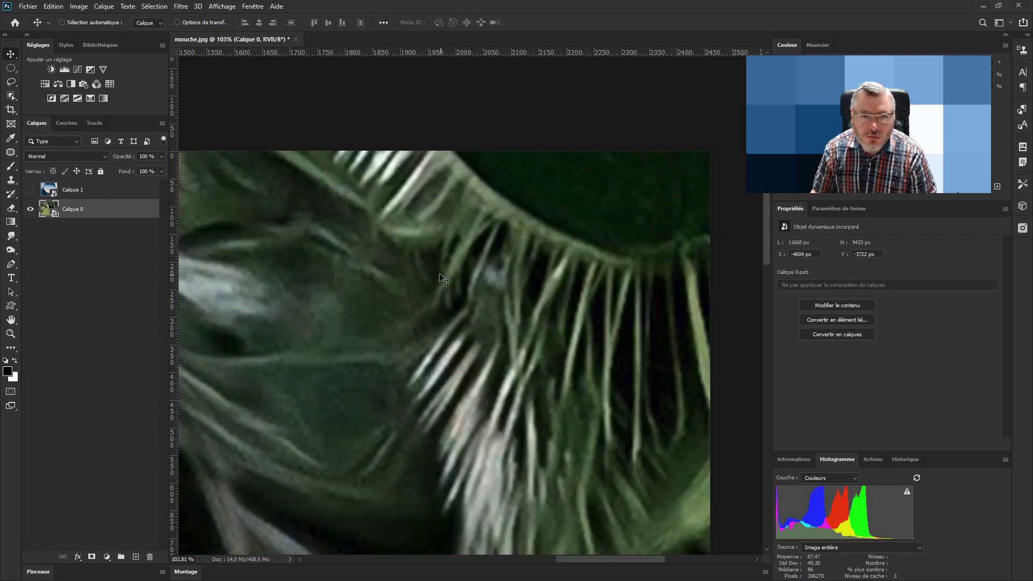
key("ctrl+z")
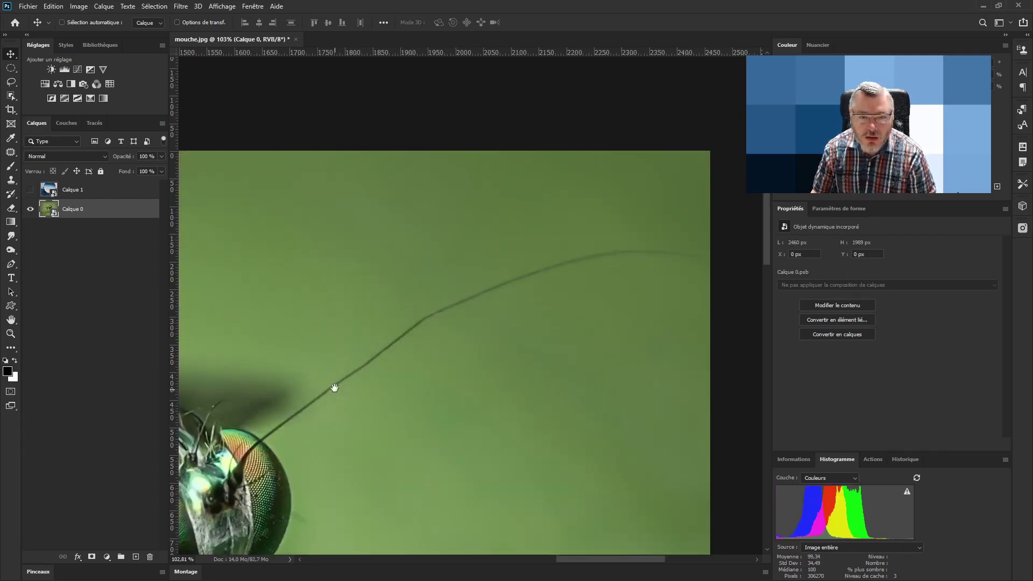
left_click_drag(350, 373, 456, 292)
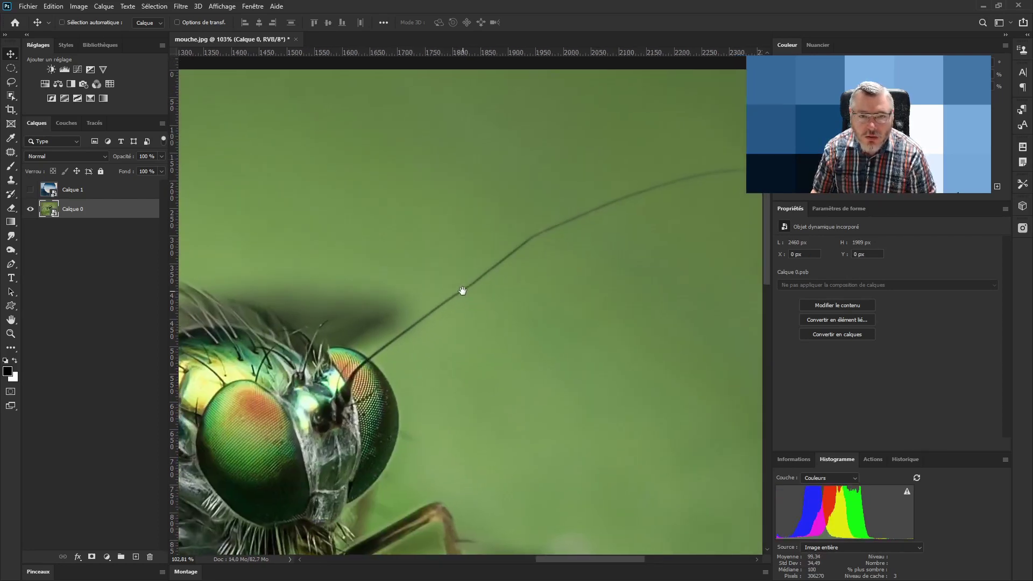
right_click(407, 297)
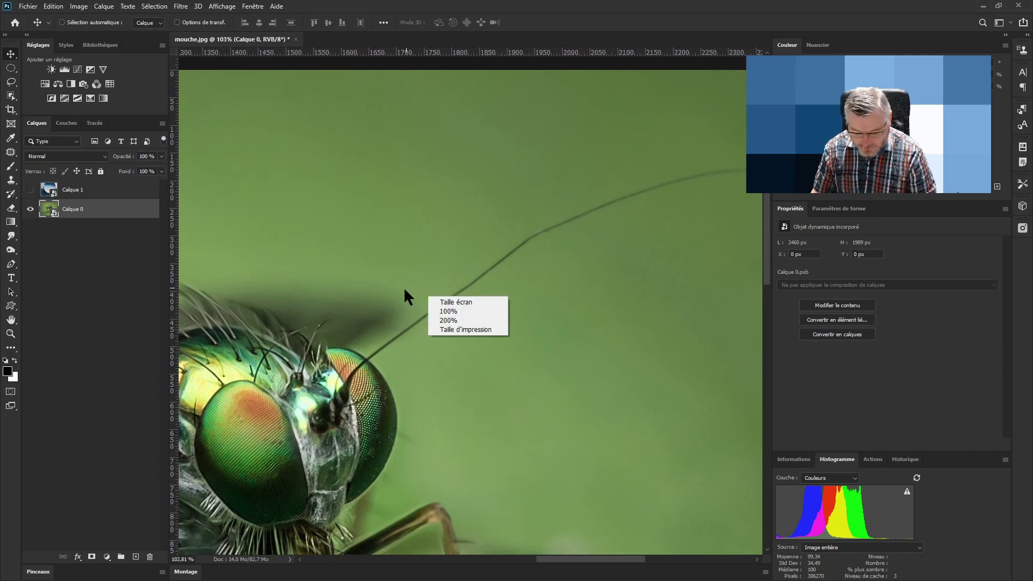
left_click(430, 280)
left_click_drag(448, 292, 371, 324)
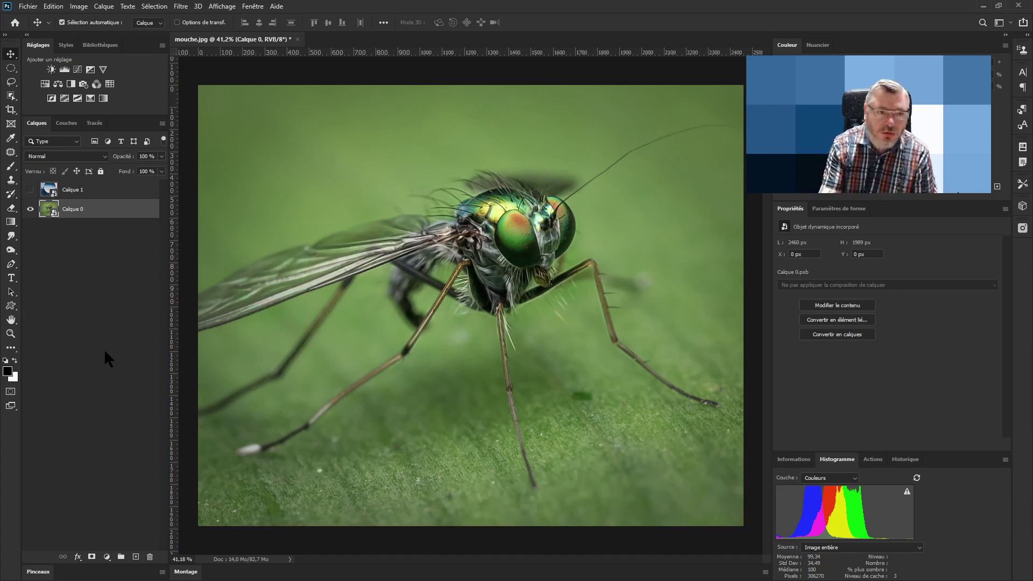
- Duplicate the fly layer and rename the copy ZOOM
key("ctrl+j")
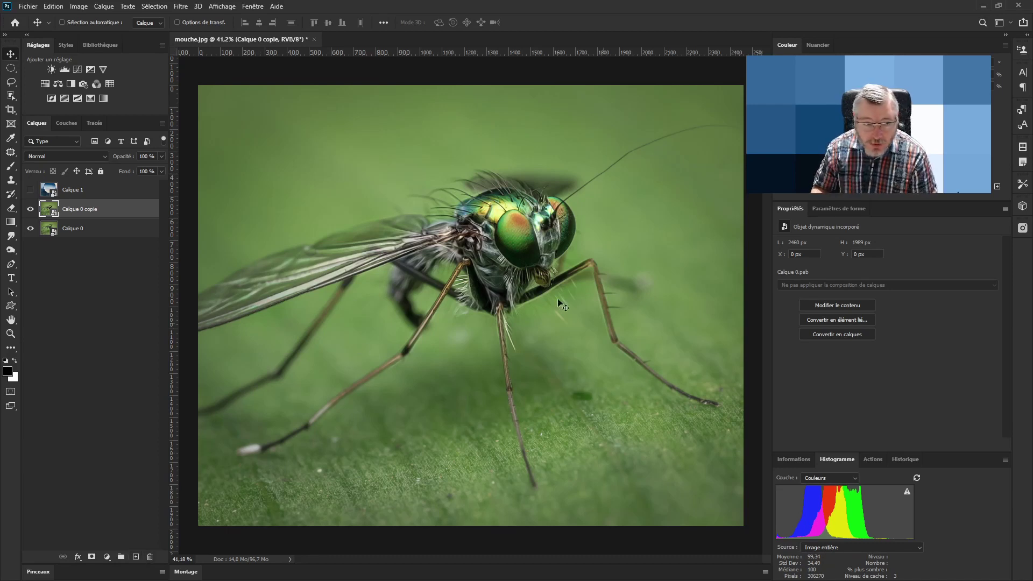
left_click(101, 234)
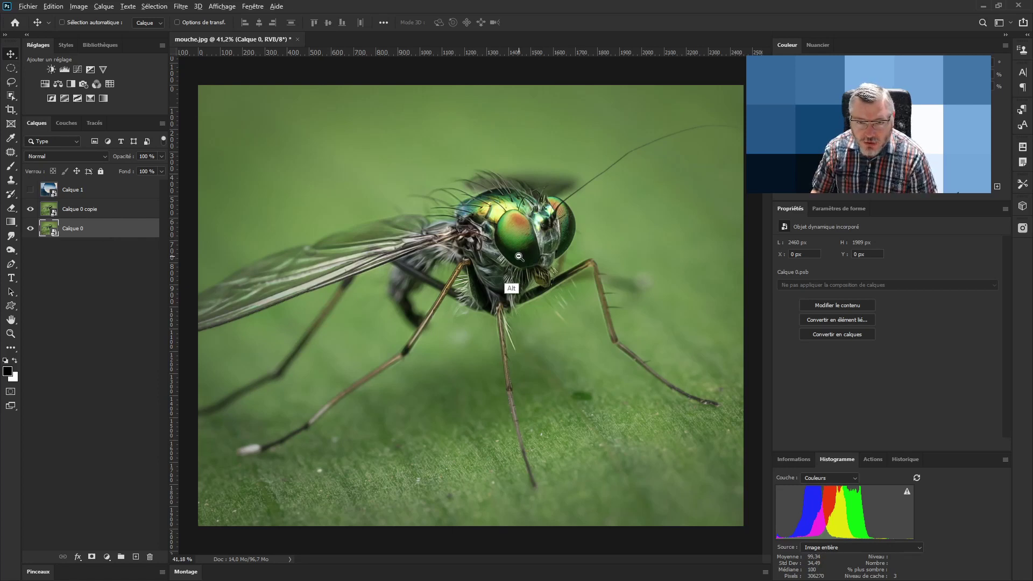
scroll(470, 307, "down", 3)
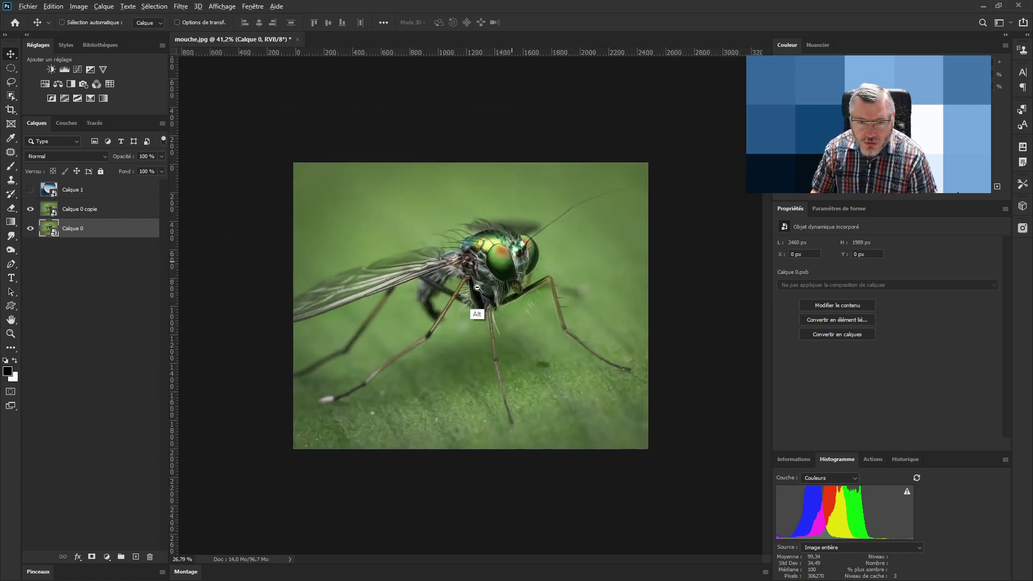
double_click(86, 210)
type("ZOOM")
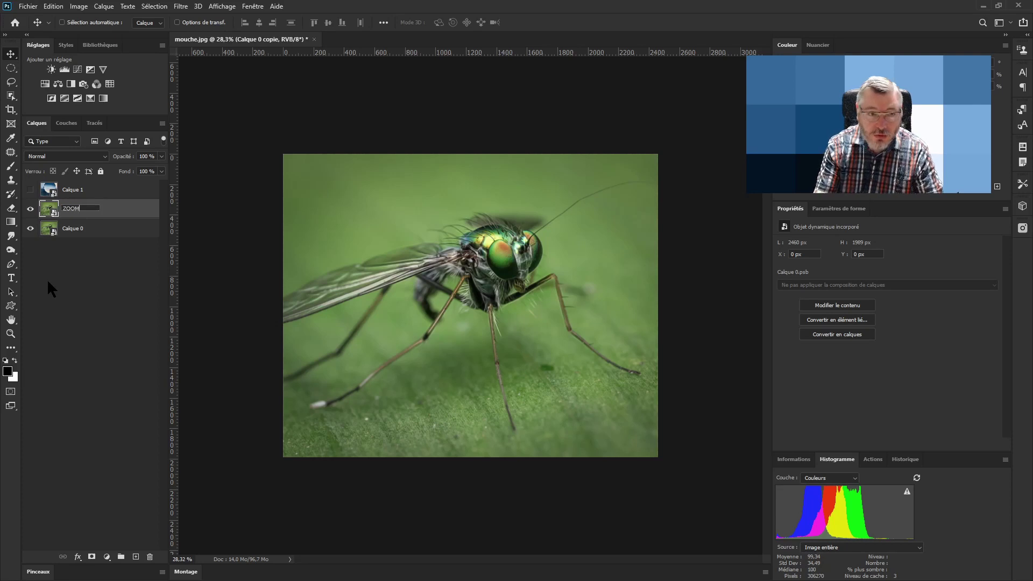
key("Return")
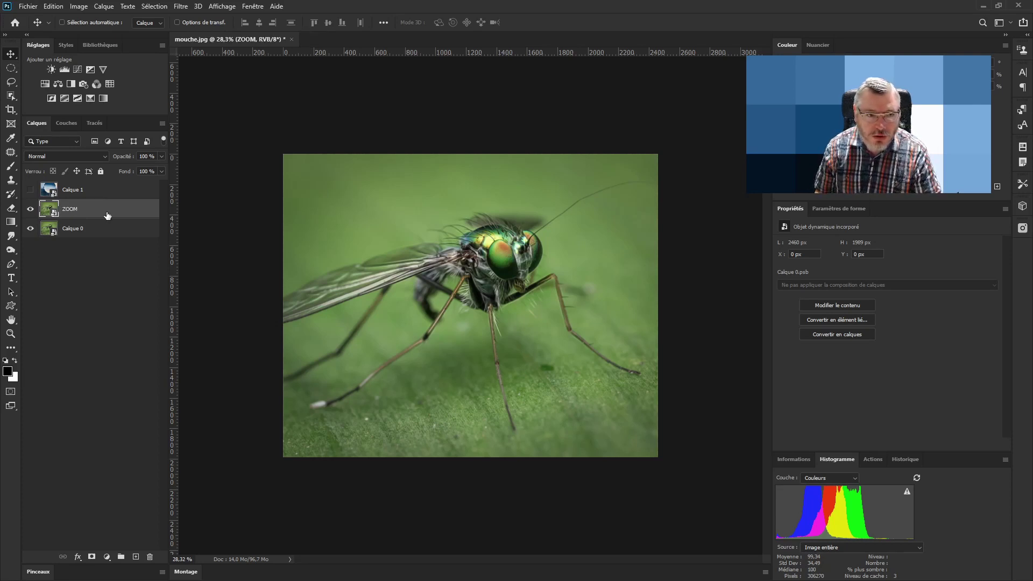
- Rename the original fly layer Fond
double_click(72, 228)
type("Fond")
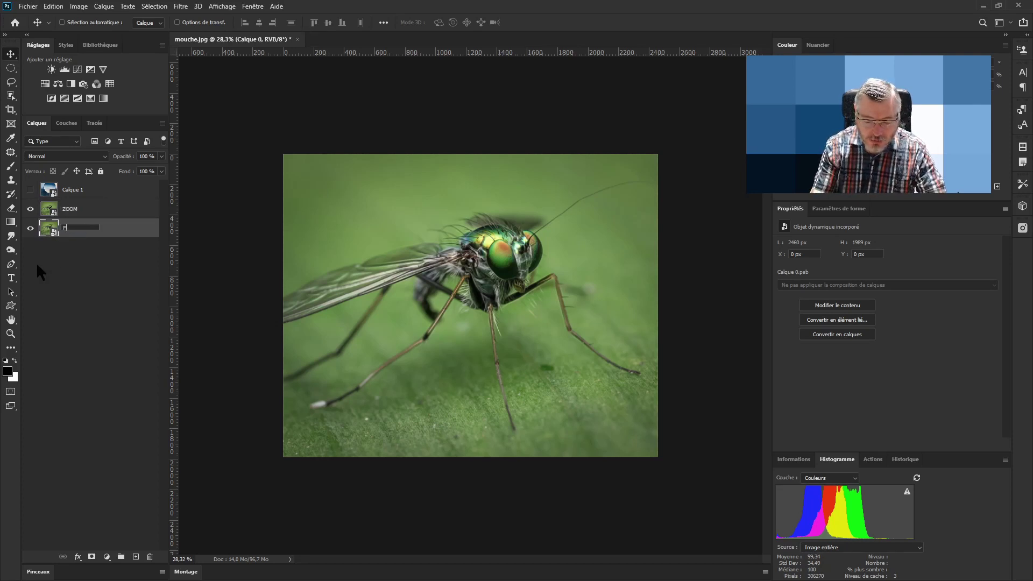
key("Return")
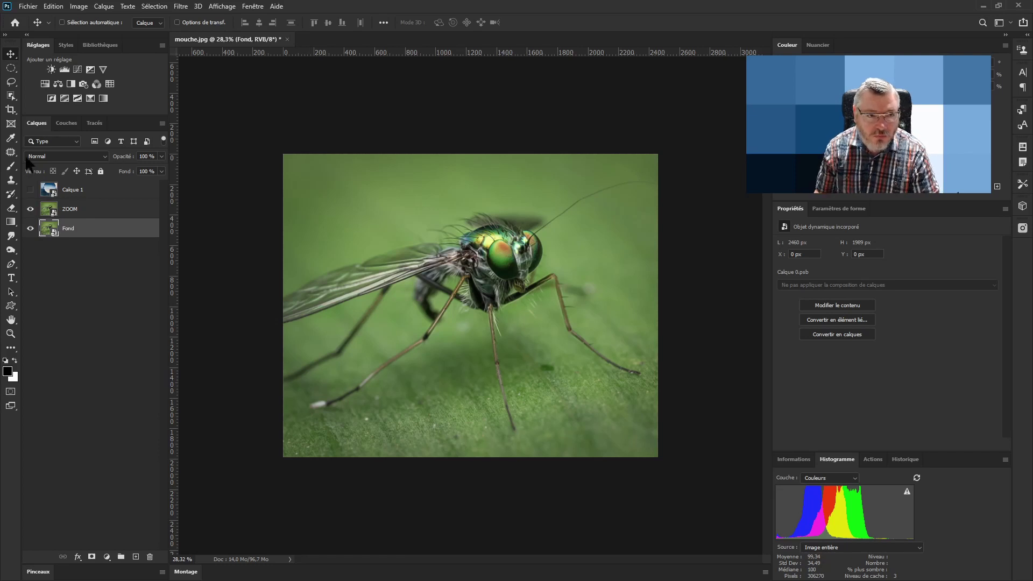
- Rename the magnifying glass layer Loupe
double_click(73, 190)
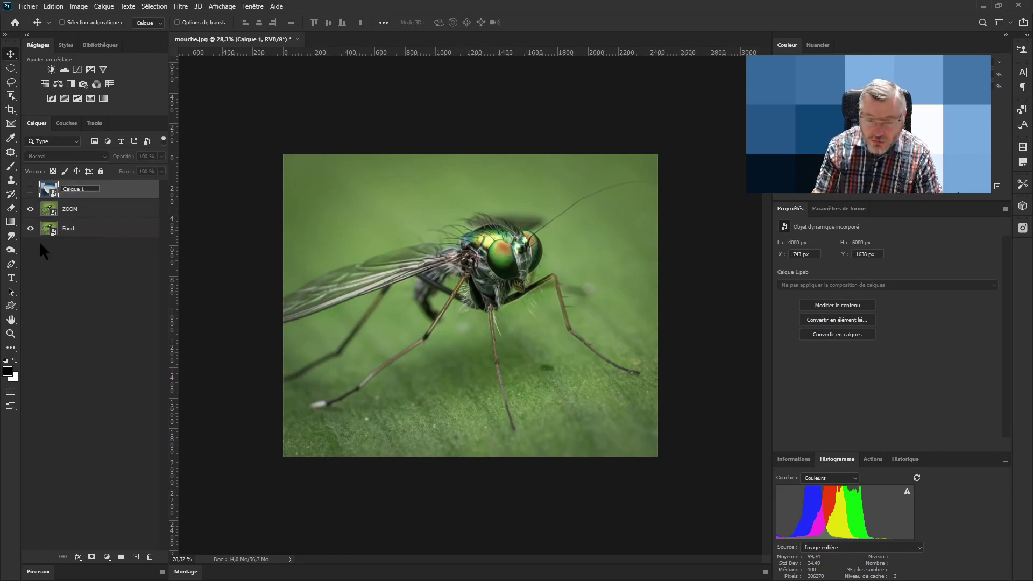
key("Delete")
key("Delete")
key("BackSpace")
key("BackSpace")
key("BackSpace")
key("BackSpace")
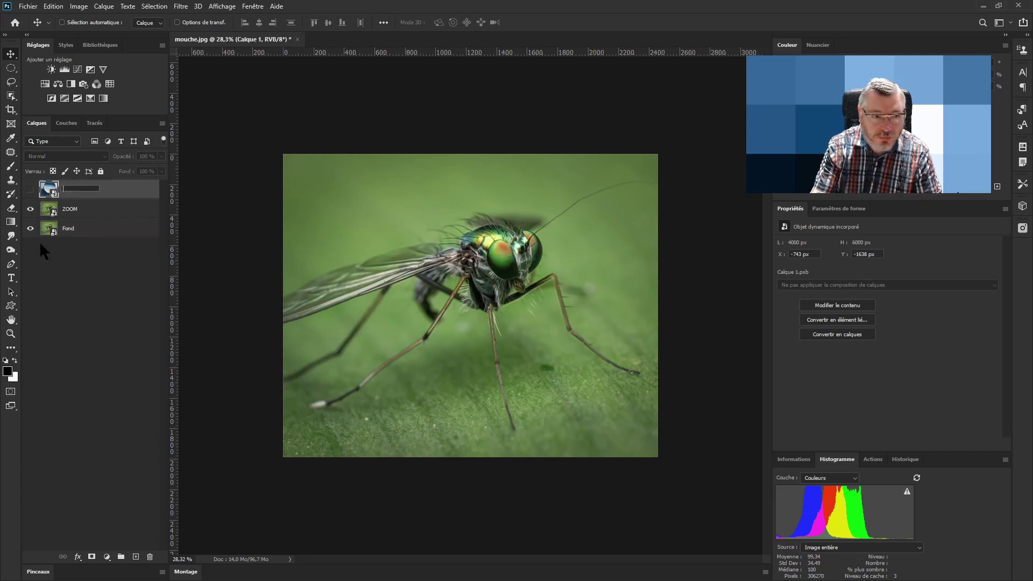
type("Loupe")
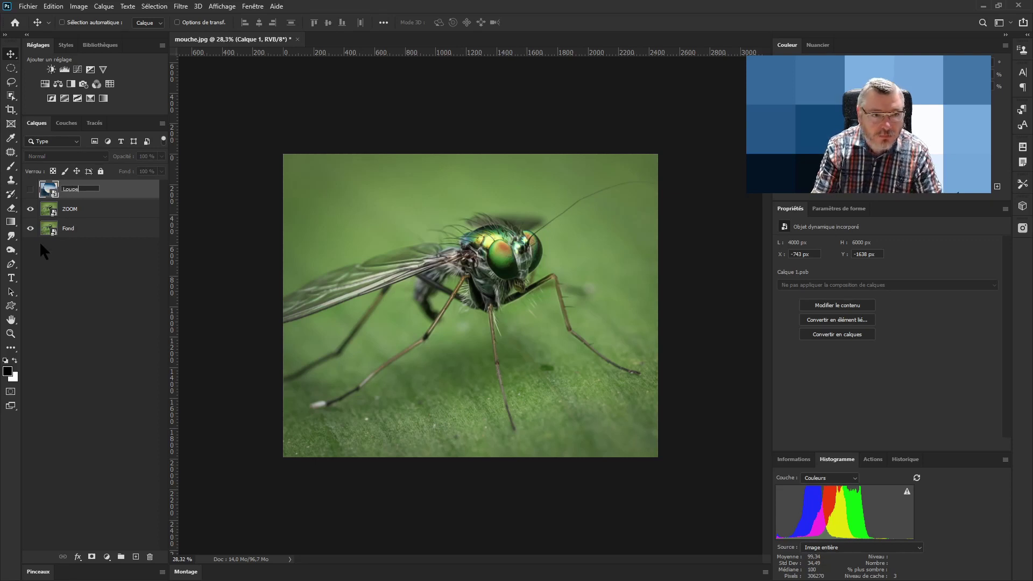
key("Return")
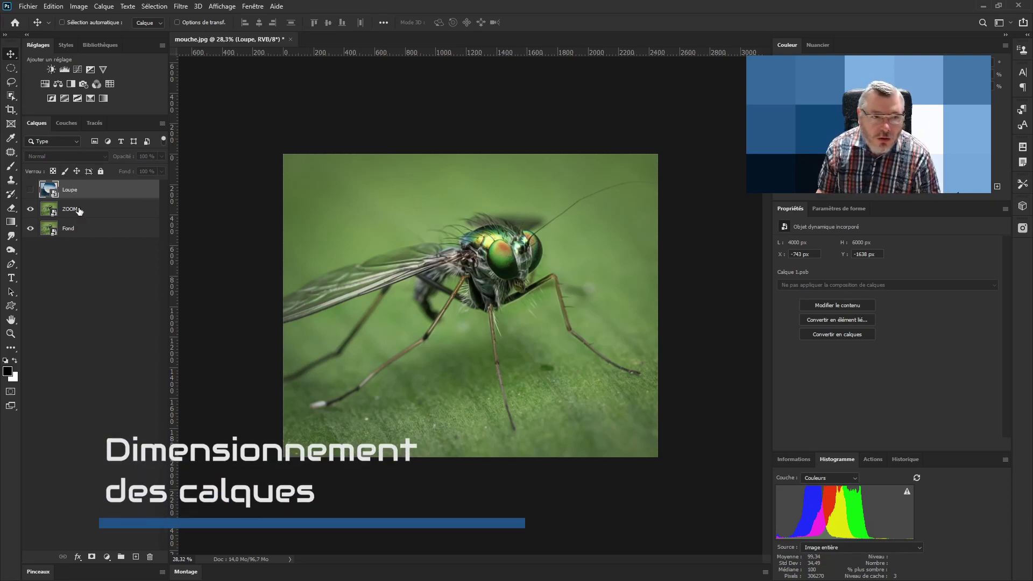
- Hide the ZOOM layer
left_click(54, 212)
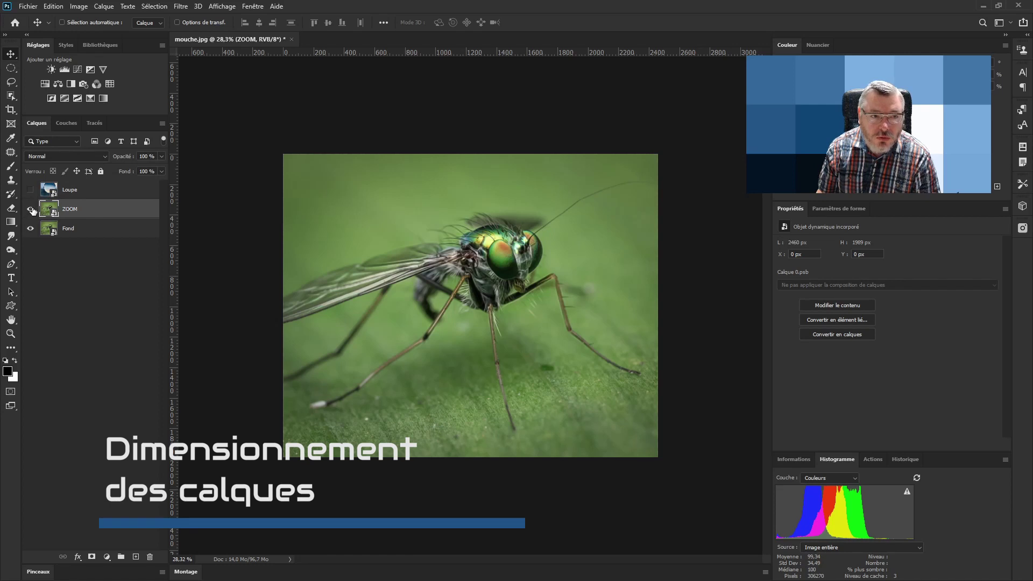
left_click(31, 209)
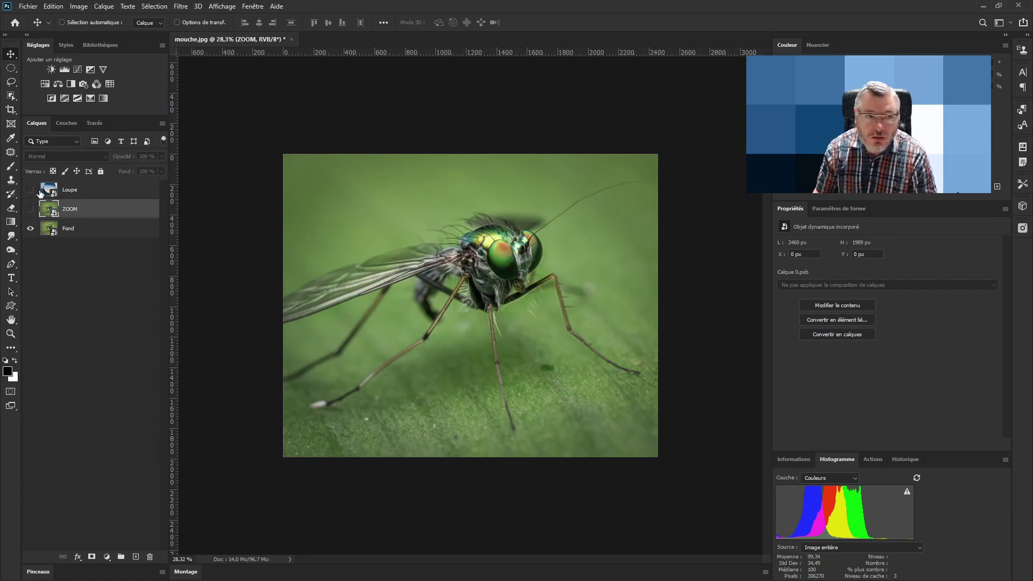
- Scale the Fond layer down proportionally to 85%
left_click(102, 230)
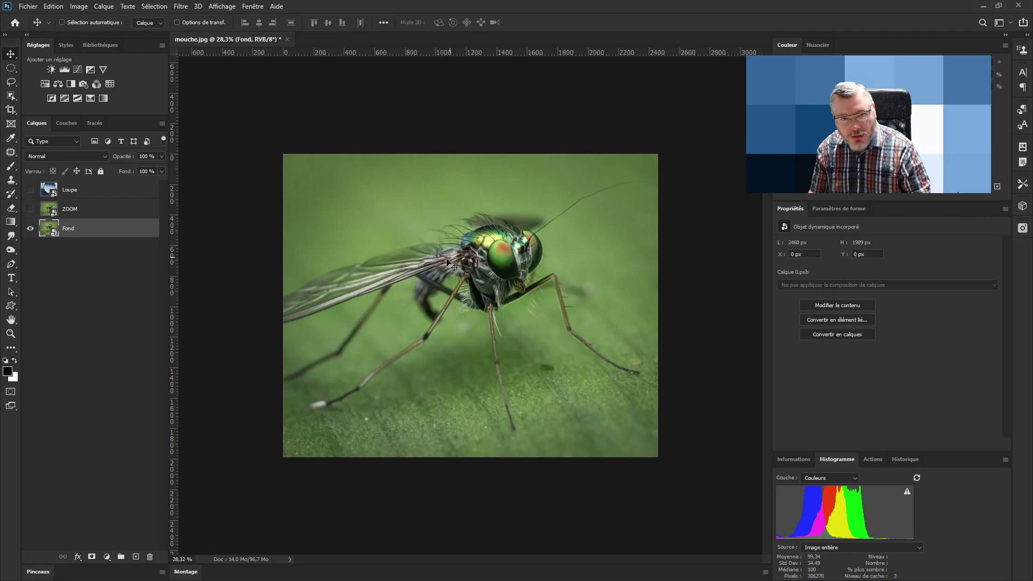
key("ctrl")
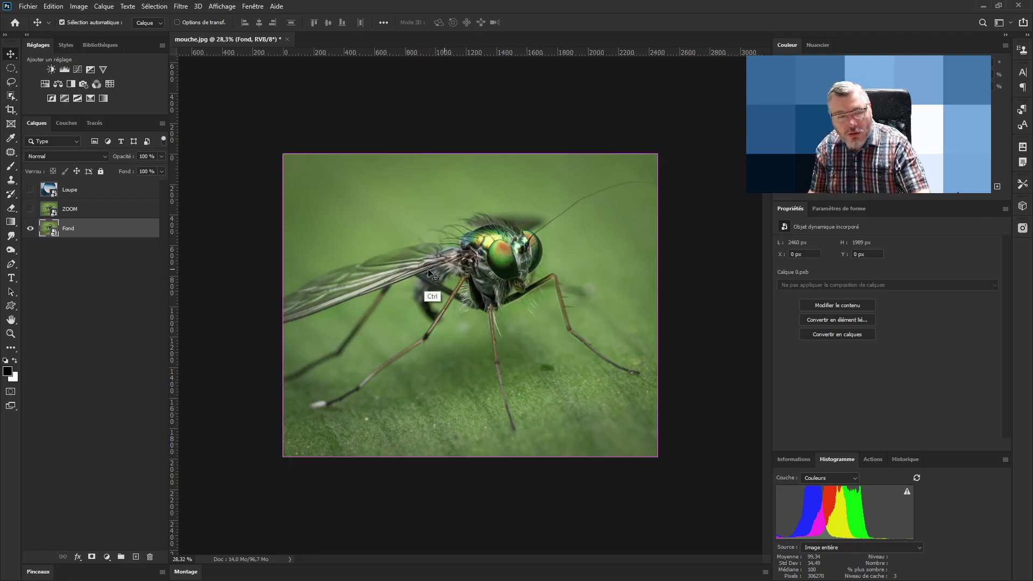
left_click(53, 6)
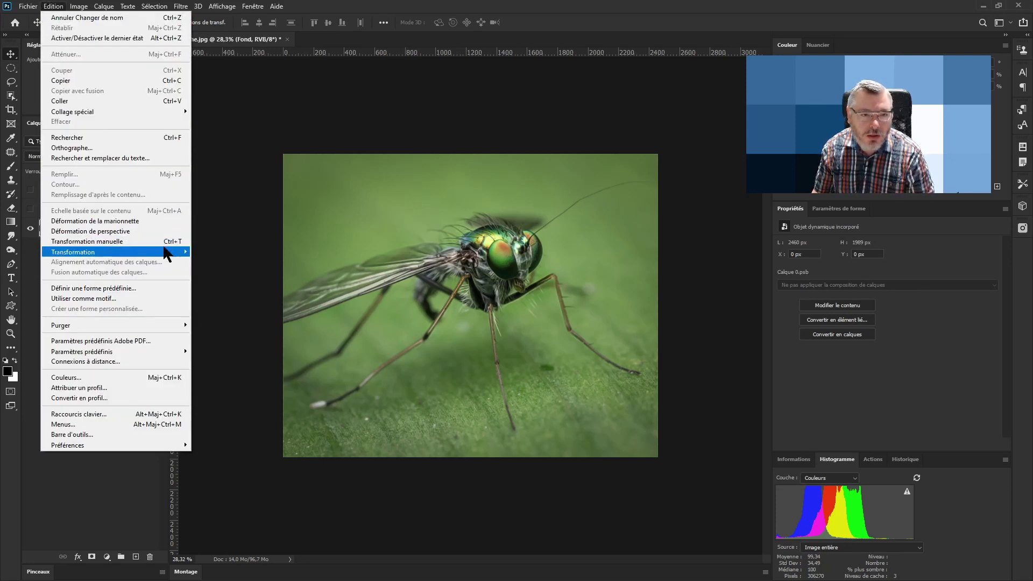
left_click(139, 241)
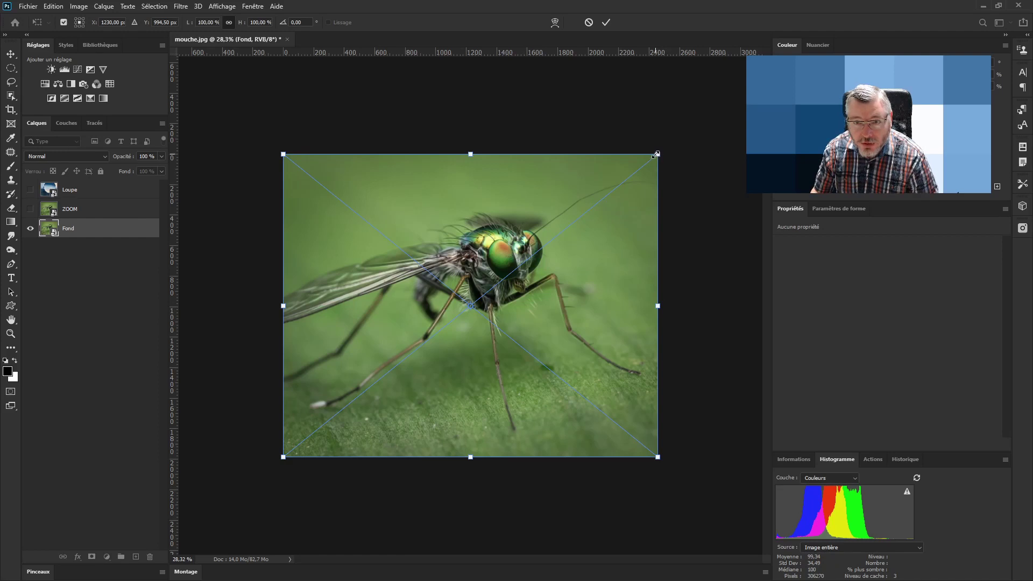
left_click_drag(658, 155, 593, 210)
mouse_move(592, 210)
left_mouse_down()
mouse_move(584, 216)
mouse_move(605, 206)
left_mouse_up()
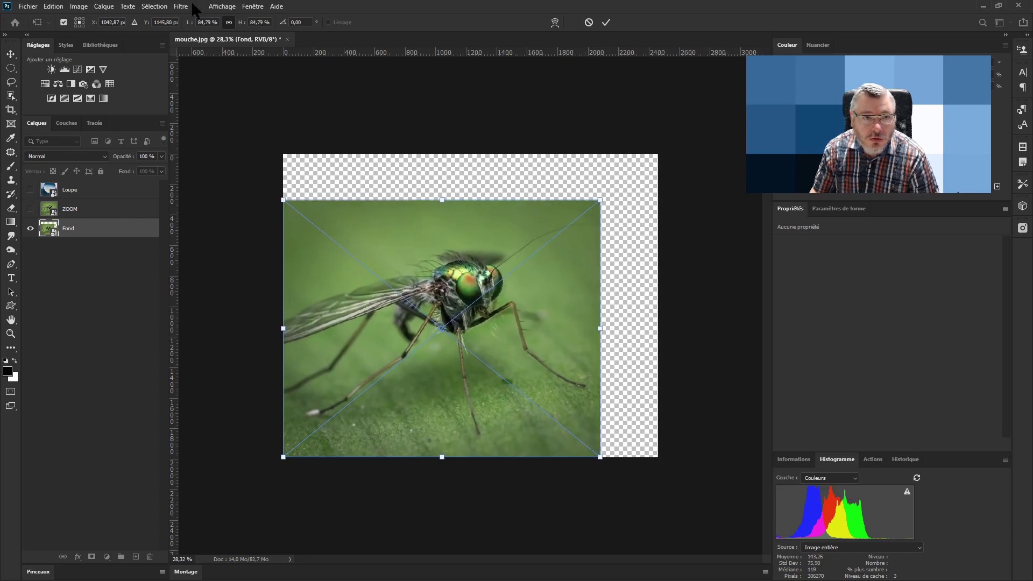
left_click(209, 22)
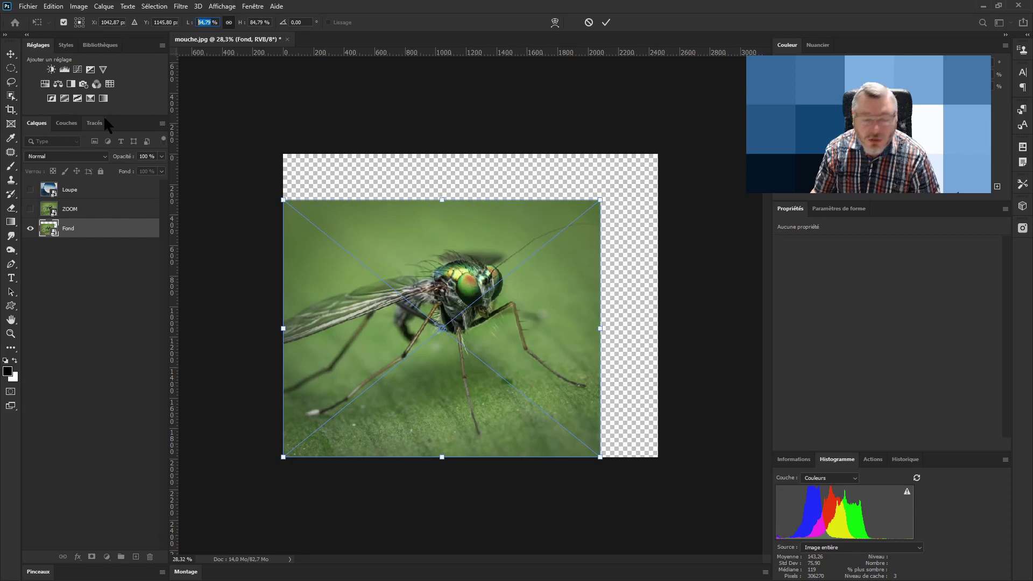
type("85")
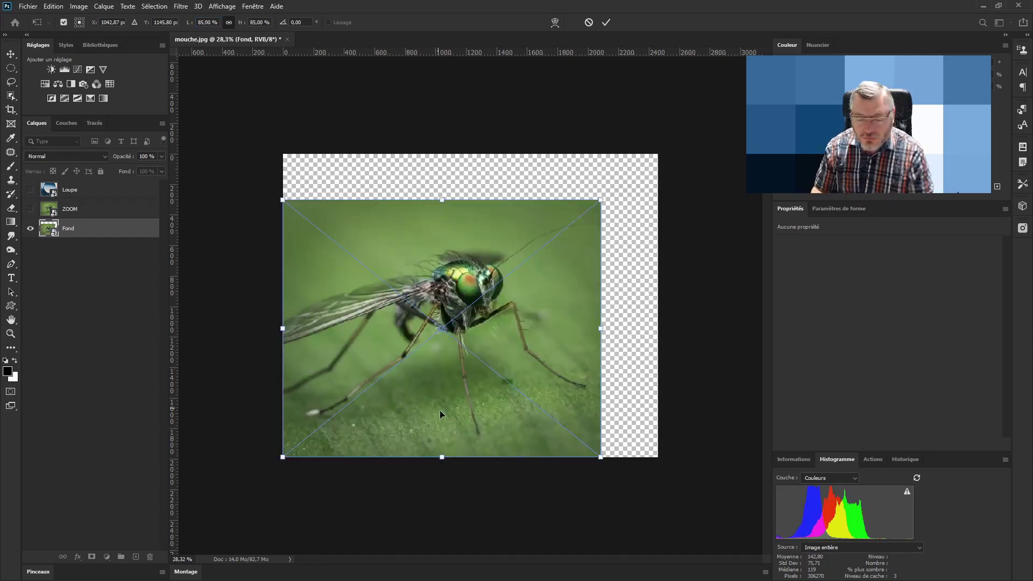
key("Return")
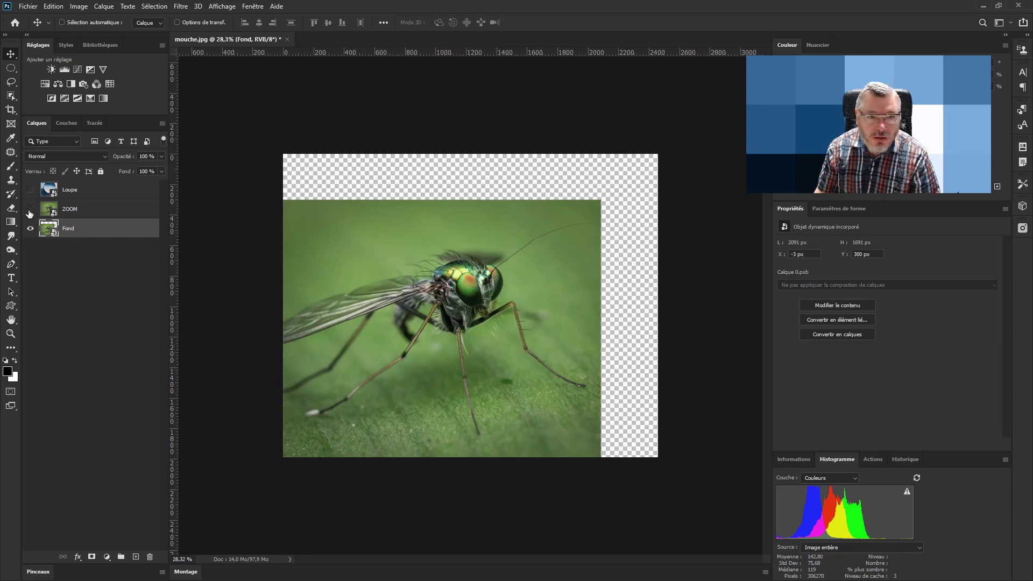
- Toggle the ZOOM layer's visibility to compare its fly with the smaller one on the Fond layer
left_click(29, 211)
left_click(30, 213)
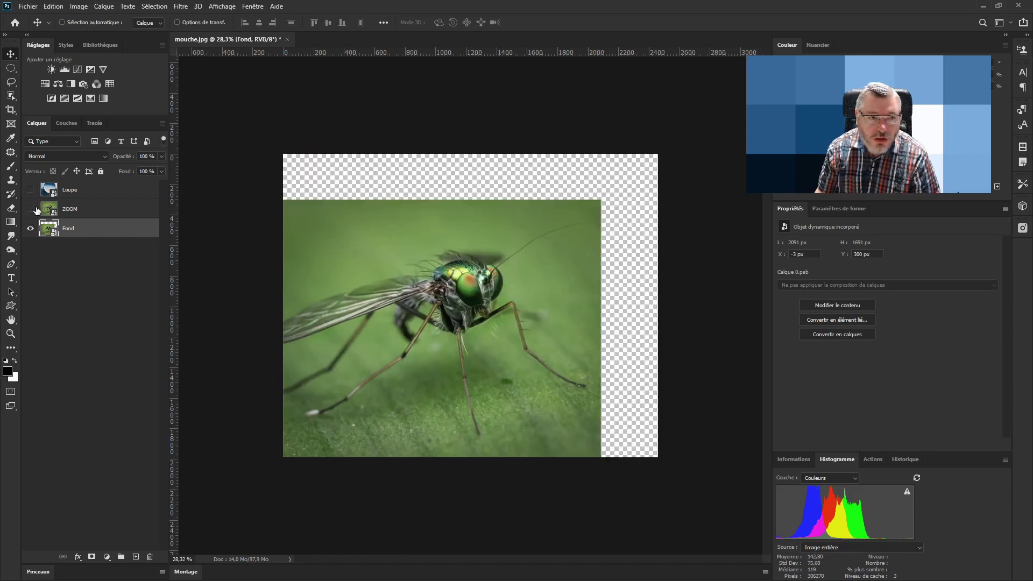
left_click(30, 210)
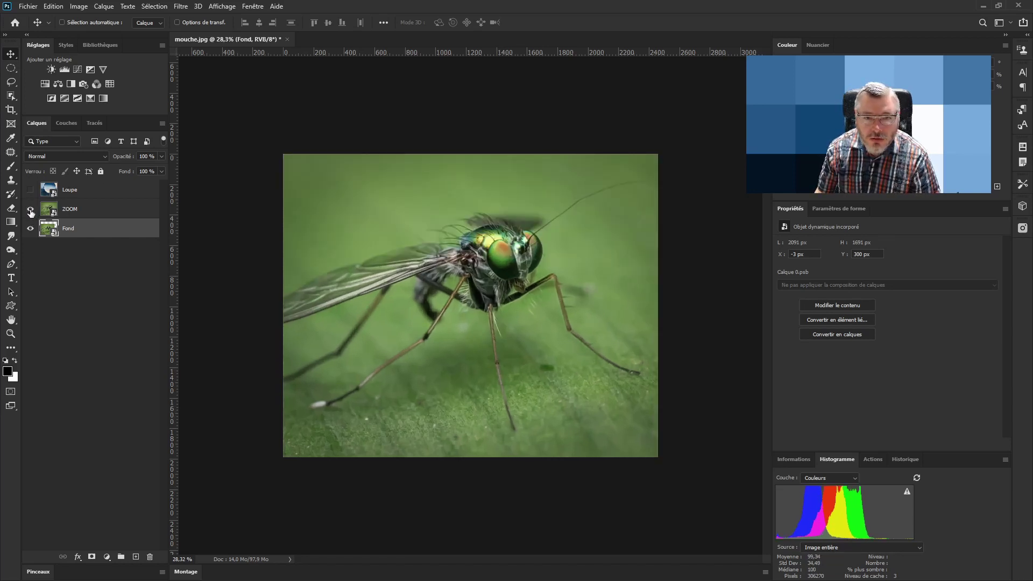
left_click(30, 210)
left_click(30, 210)
left_click(31, 211)
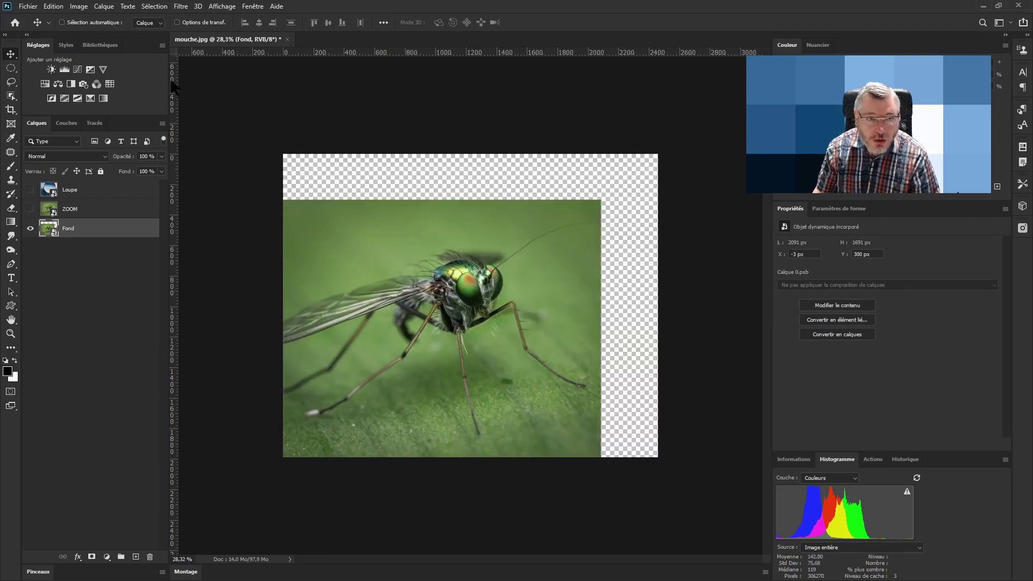
- Set the Fond layer's scale to 80%, keeping its proportions
key("ctrl+t")
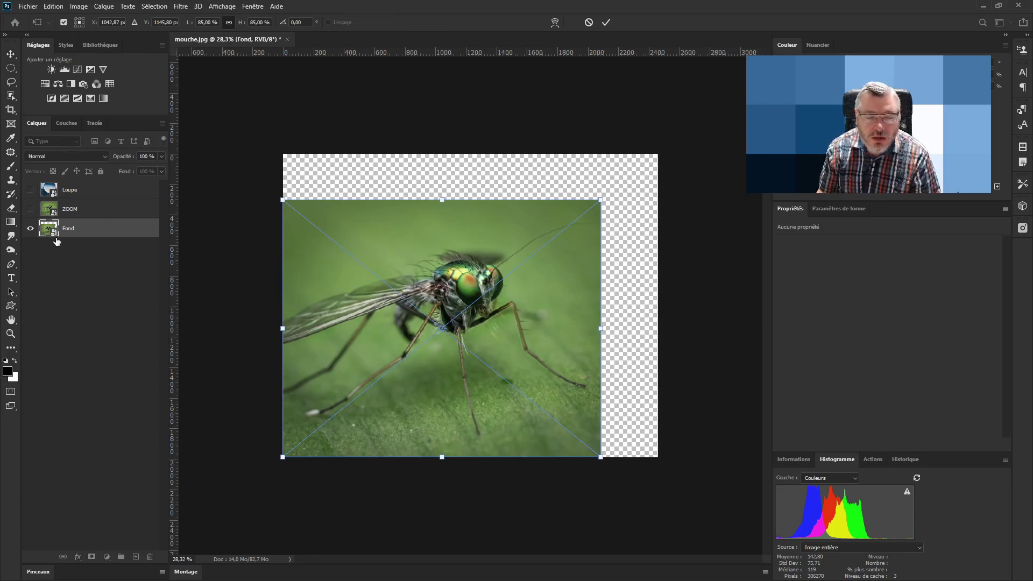
left_click(203, 23)
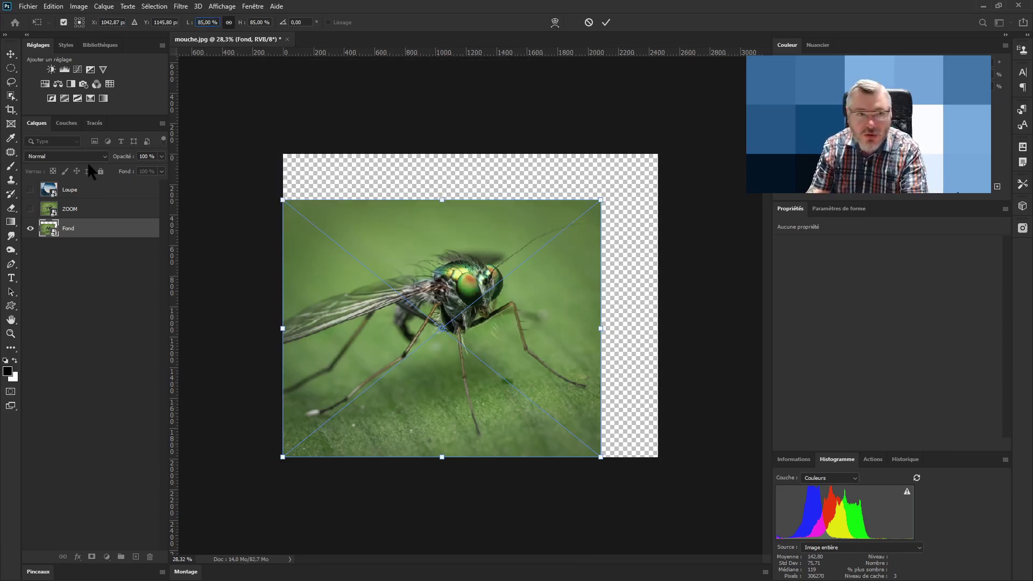
key("BackSpace")
type("0")
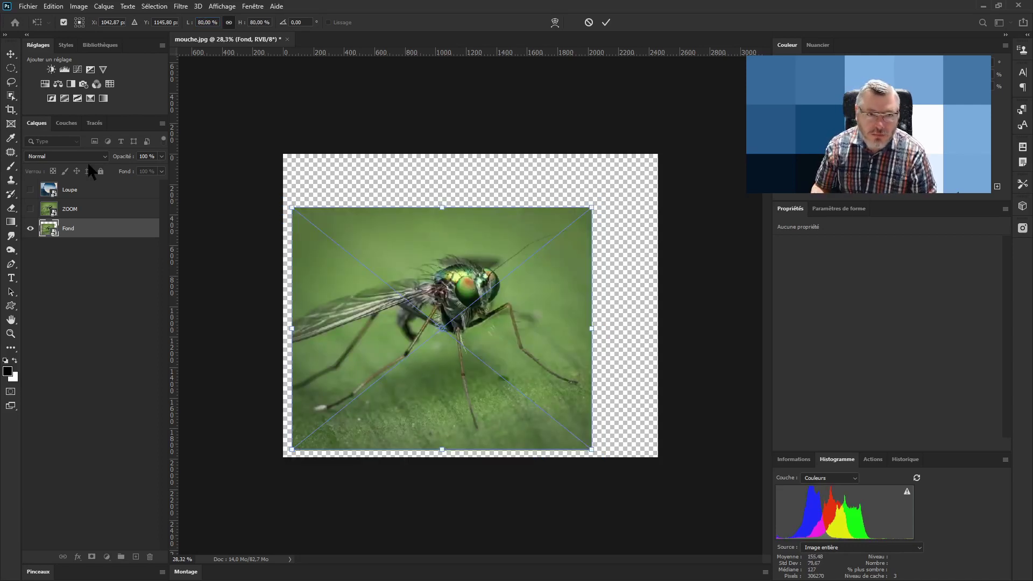
left_click(607, 23)
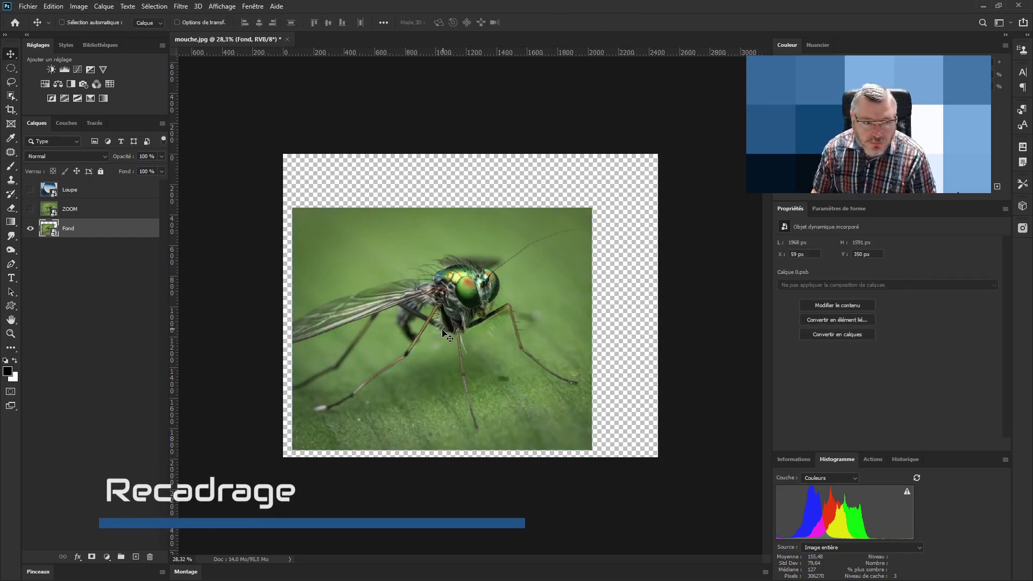
- Move the Fond layer flush with the canvas's bottom-left corner and compare it with the ZOOM layer
mouse_move(439, 327)
left_mouse_down()
mouse_move(419, 342)
mouse_move(441, 332)
mouse_move(434, 336)
left_mouse_up()
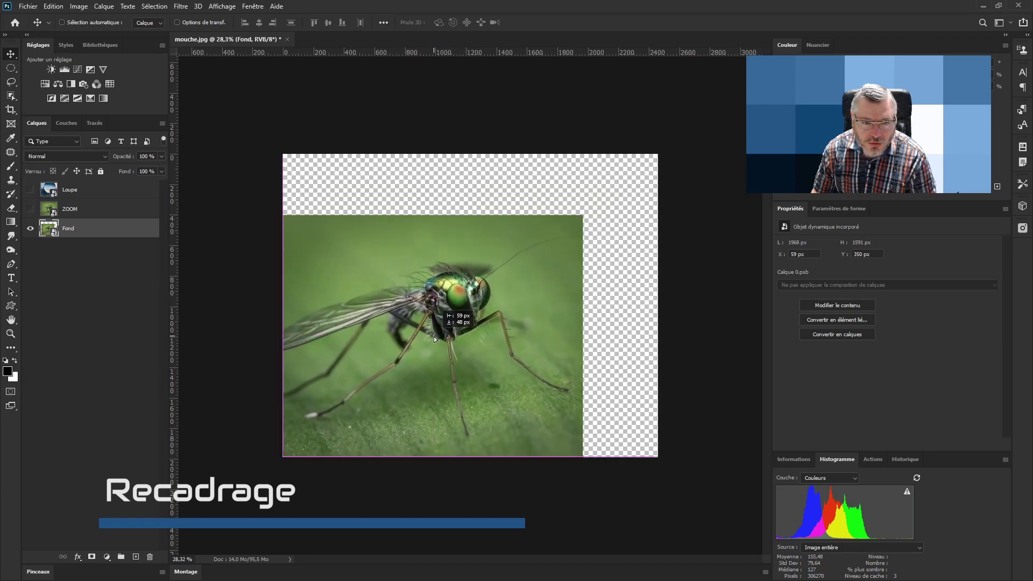
left_click(30, 209)
left_click(30, 209)
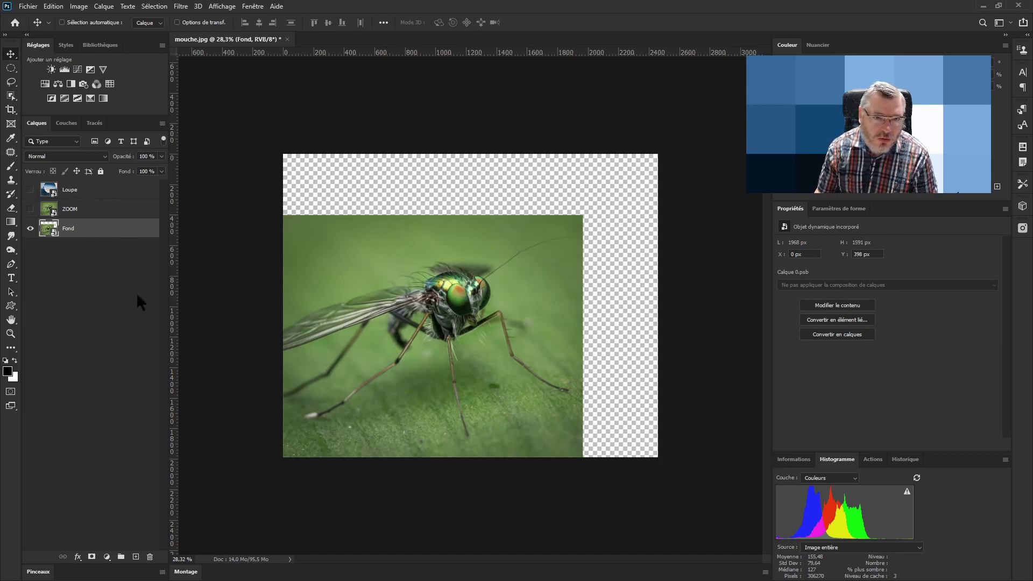
left_click(11, 109)
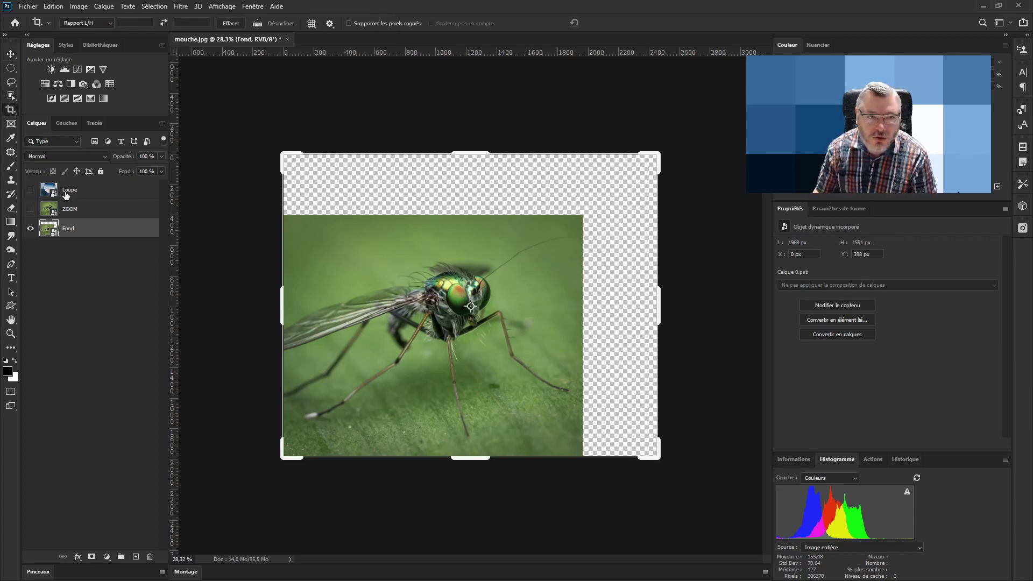
left_click(11, 55)
left_click(93, 196)
left_click(30, 189)
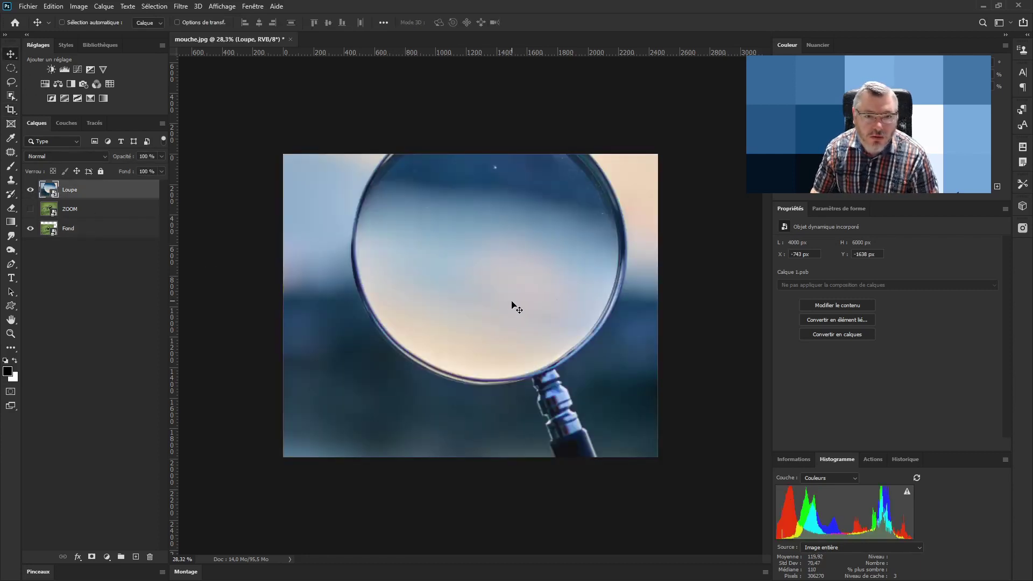
key("ctrl+t")
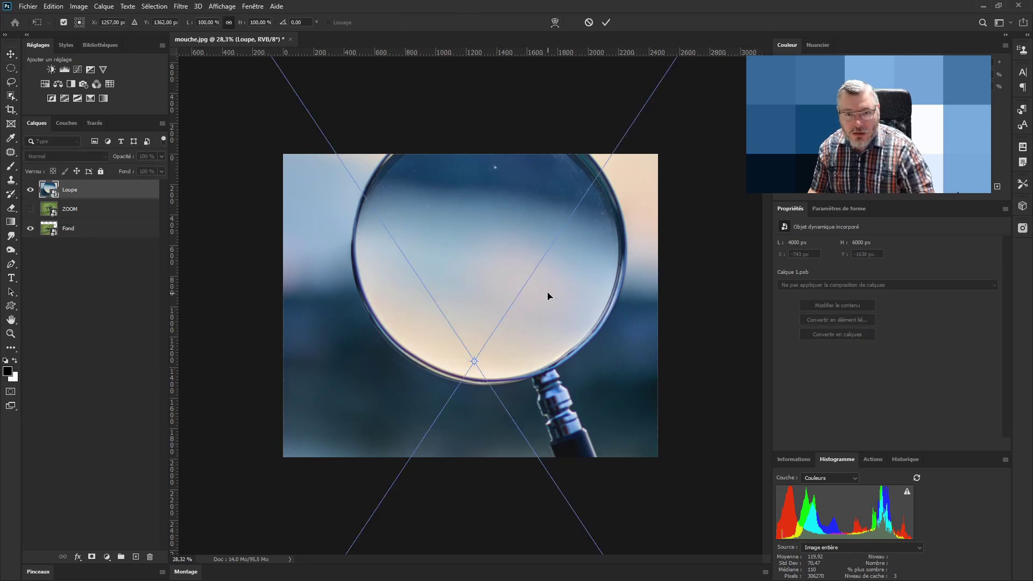
scroll(618, 248, "down", 3)
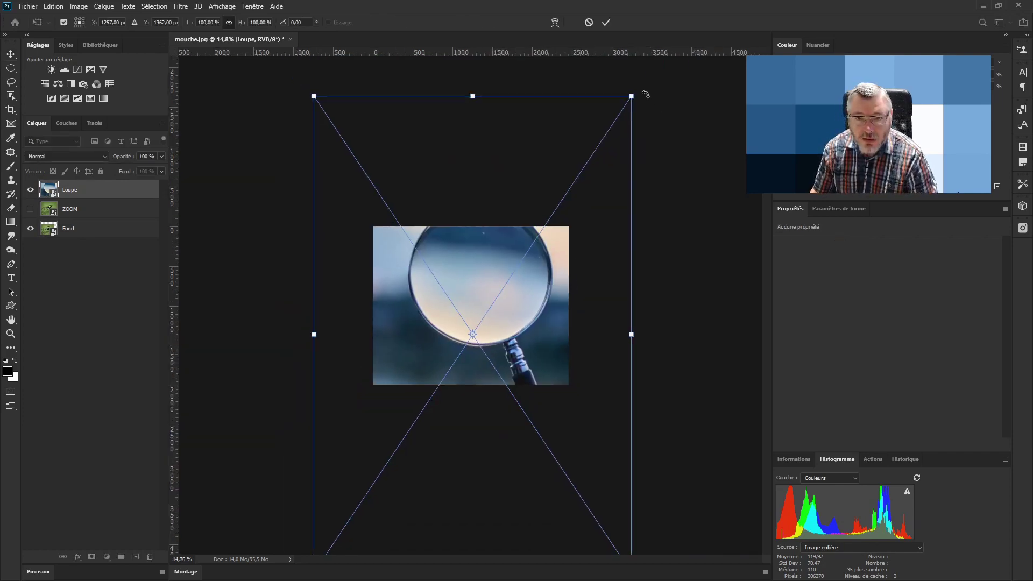
left_click_drag(631, 97, 551, 186)
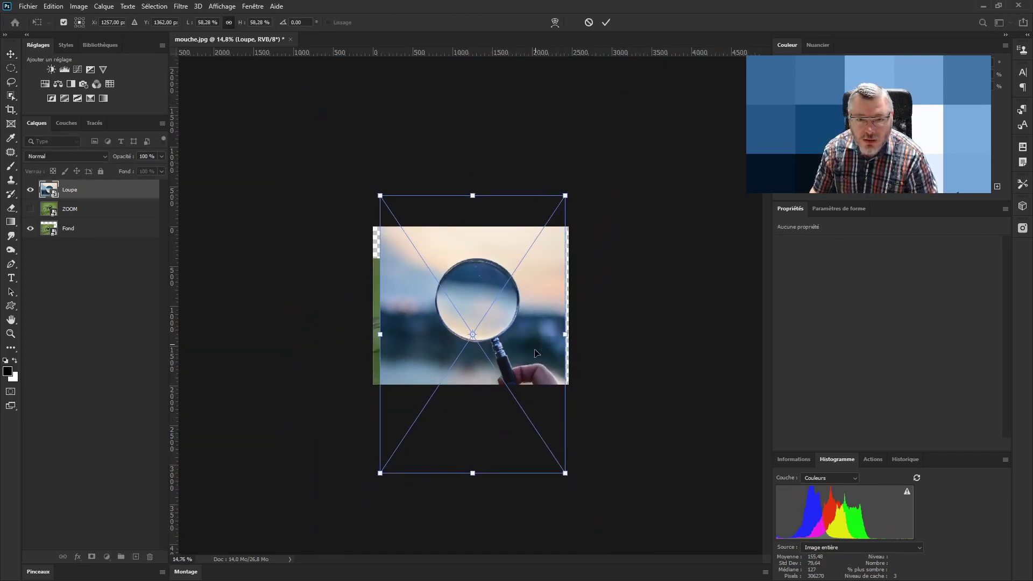
left_click_drag(563, 451, 543, 376)
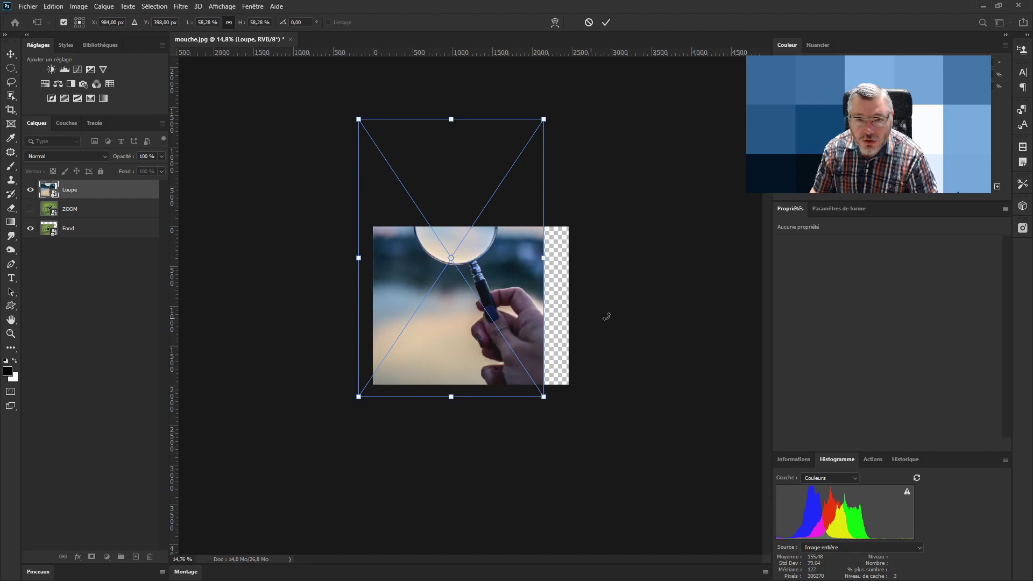
left_click_drag(504, 309, 535, 377)
key("Return")
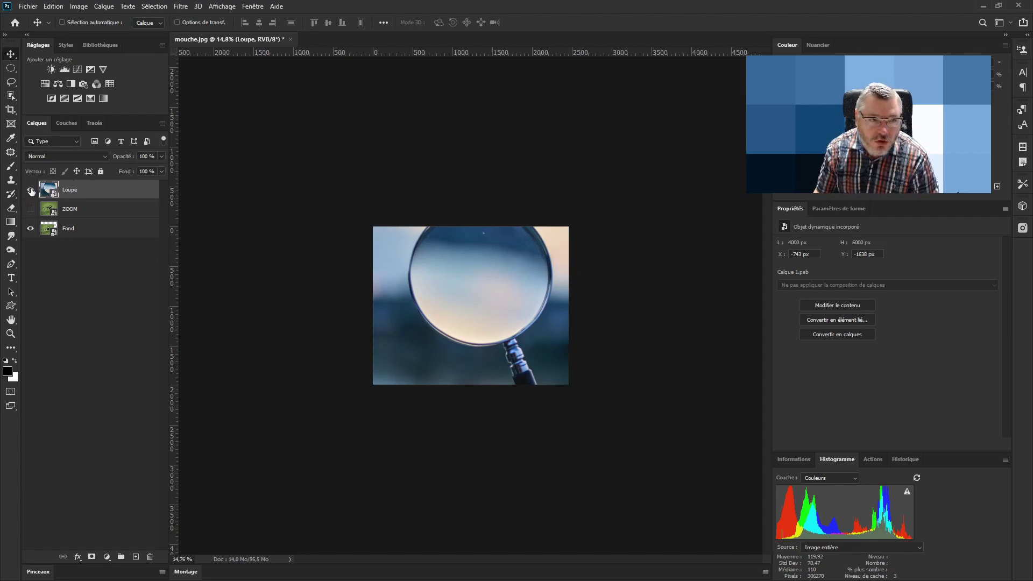
left_click(31, 191)
- Start a crop of the fly image with the 5:7 preset ratio
left_click(78, 230)
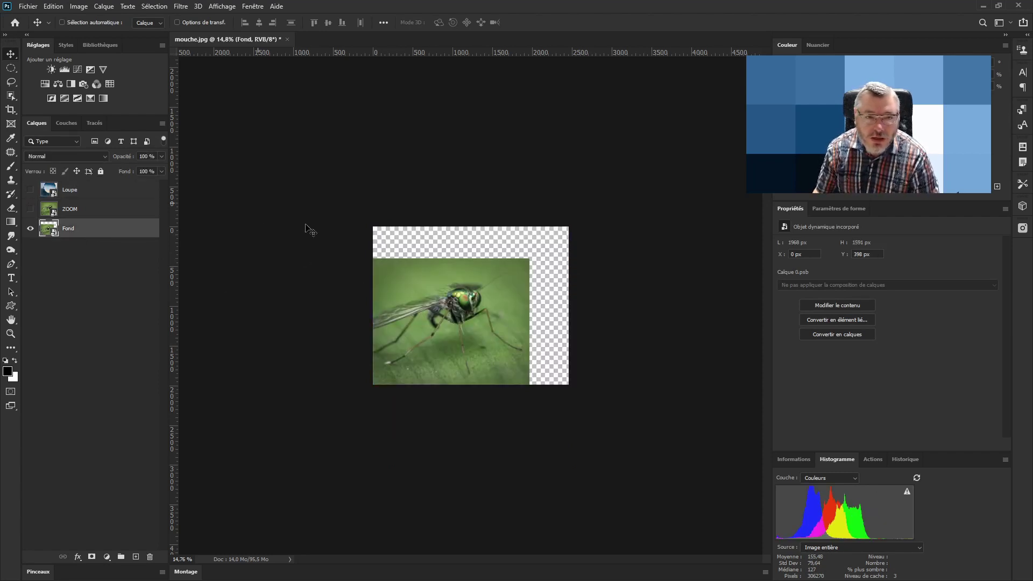
scroll(468, 323, "up", 5)
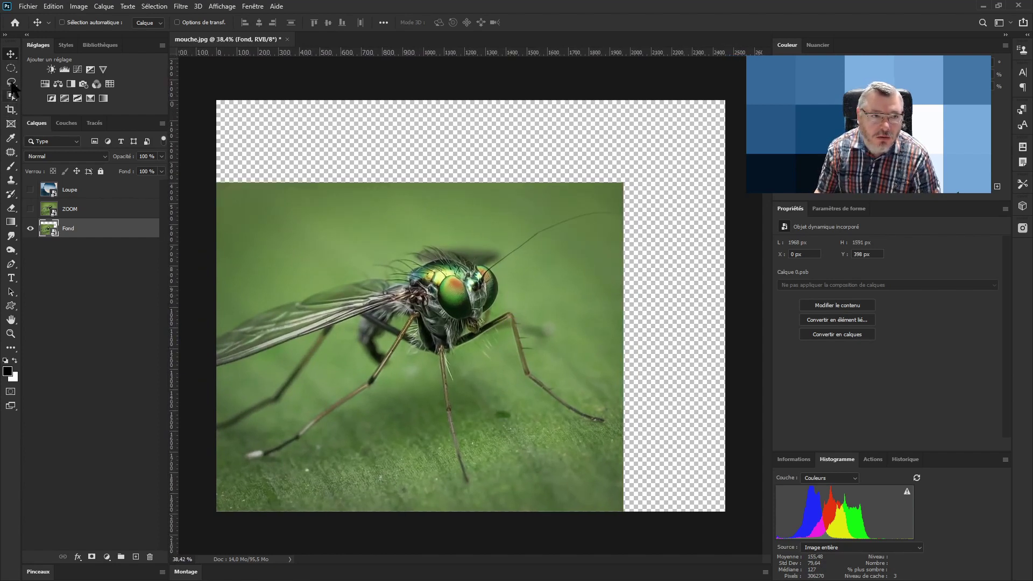
left_click(10, 110)
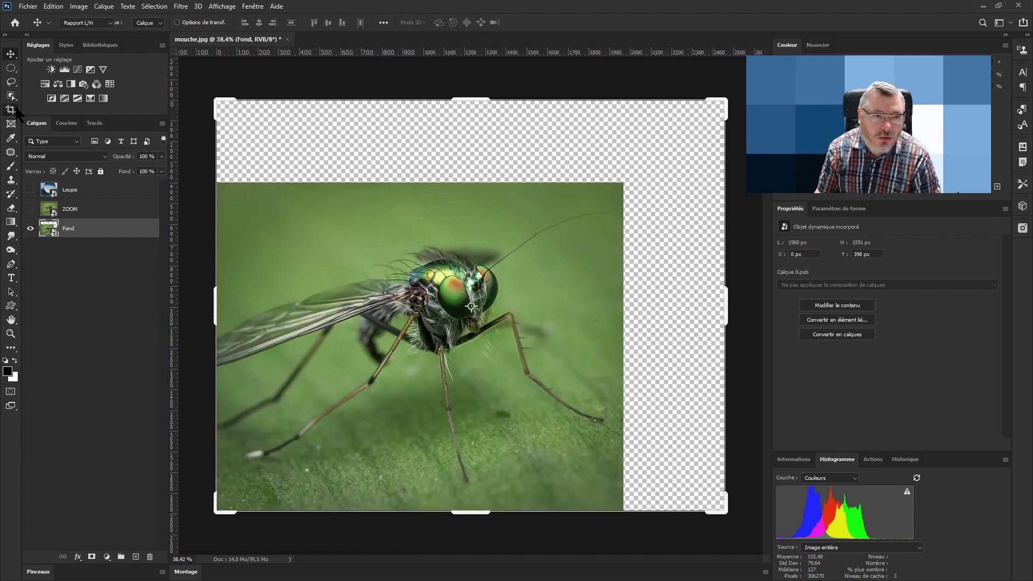
left_click(105, 23)
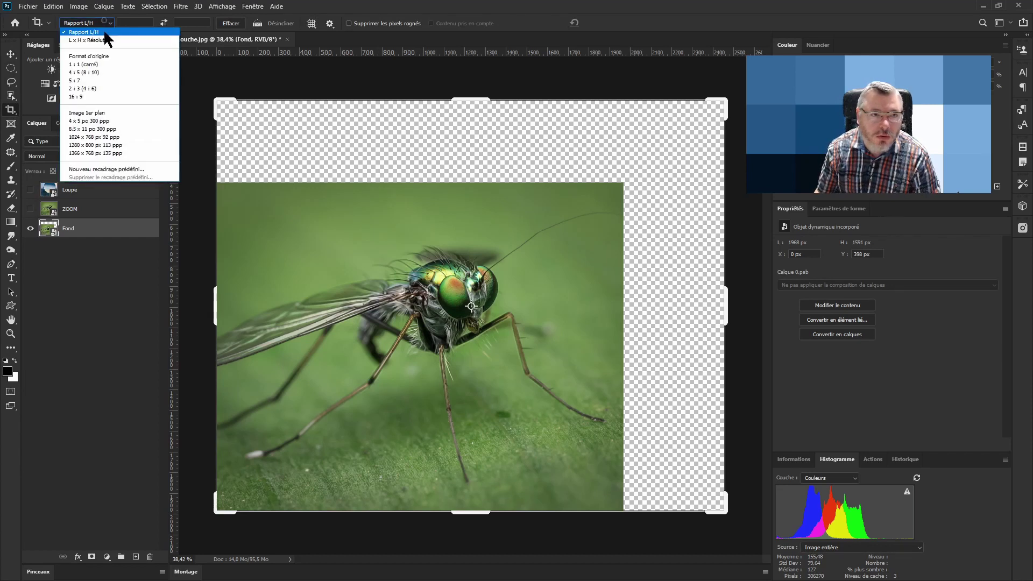
left_click(98, 80)
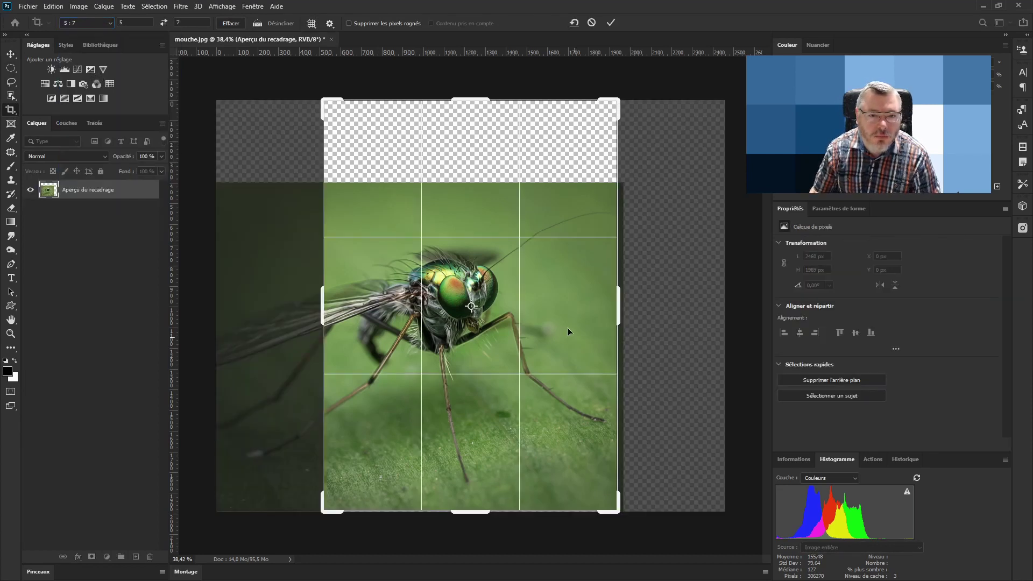
- Fit the crop frame around the fly's head and front legs, excluding the transparent areas, and crop the canvas
left_click_drag(617, 100, 589, 139)
left_click_drag(516, 309, 490, 332)
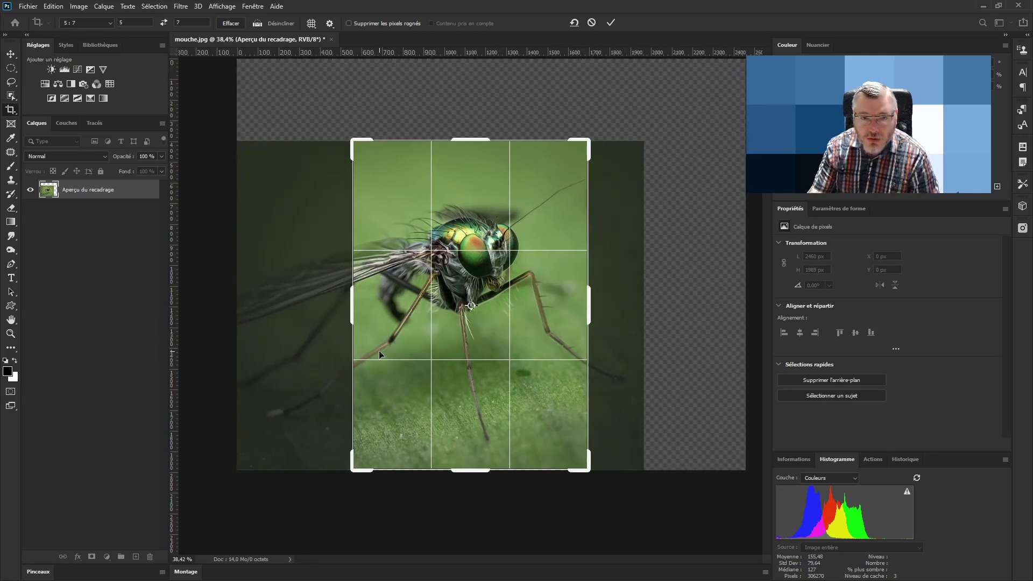
key("Left")
key("Left")
key("Left")
key("Left")
key("Left")
key("Left")
key("Left")
key("Left")
key("Left")
key("Left")
key("Left")
key("Left")
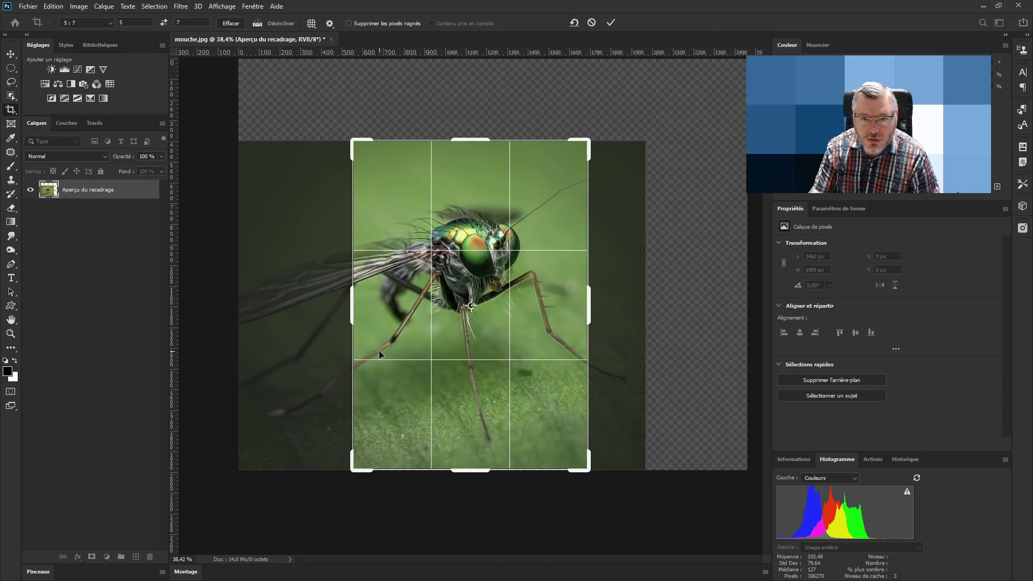
key("Left")
key("Left")
key("Left")
key("Left")
key("Left")
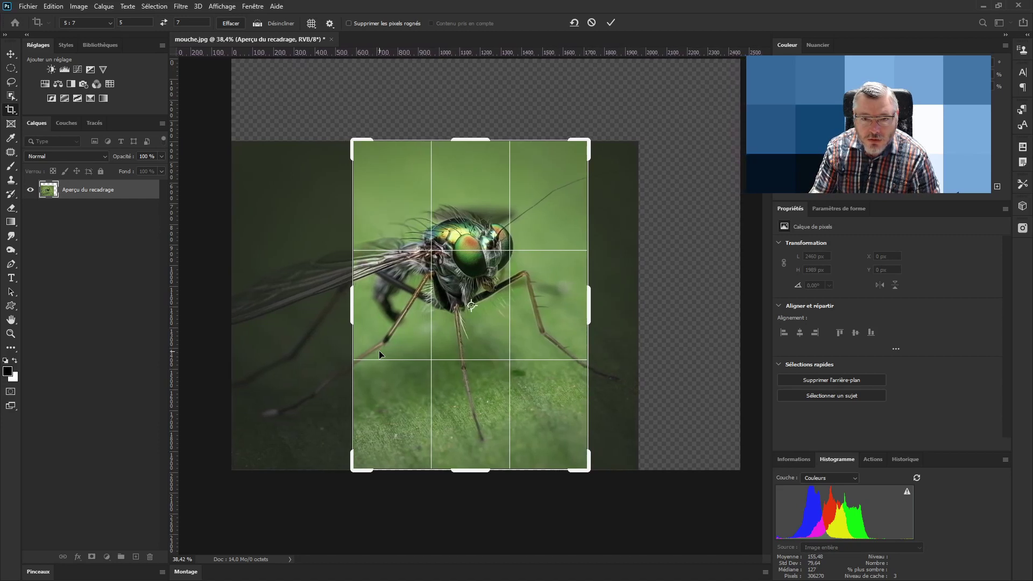
key("Return")
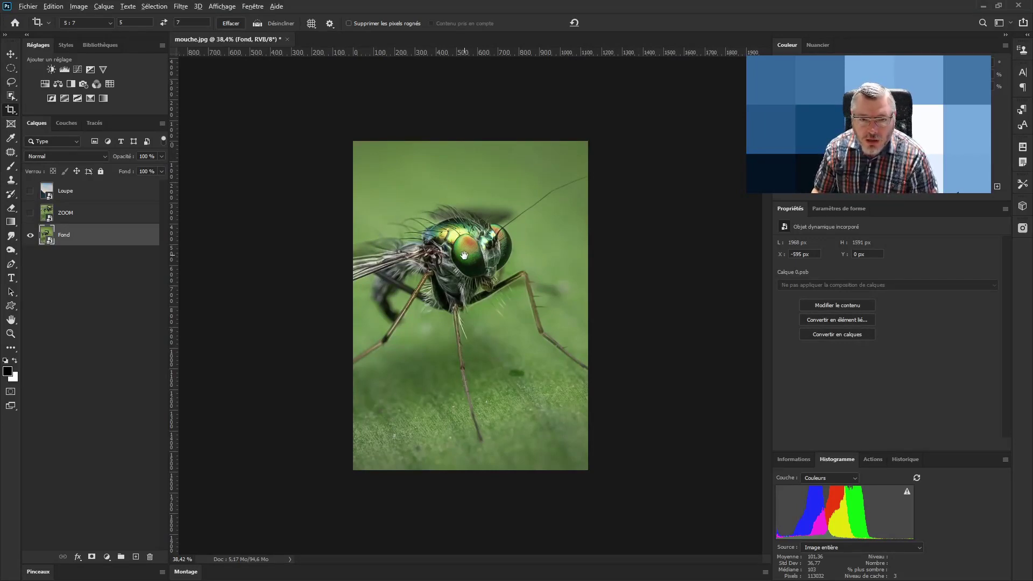
- Show the Loupe layer and make it the active layer
scroll(468, 253, "up", 2)
scroll(502, 236, "down", 2)
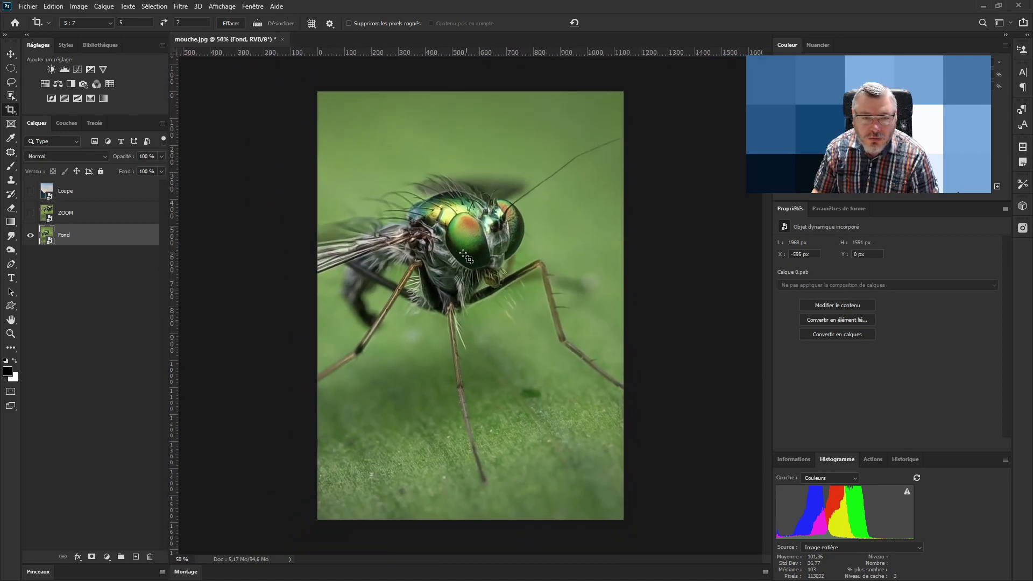
left_click(30, 192)
left_click(92, 195)
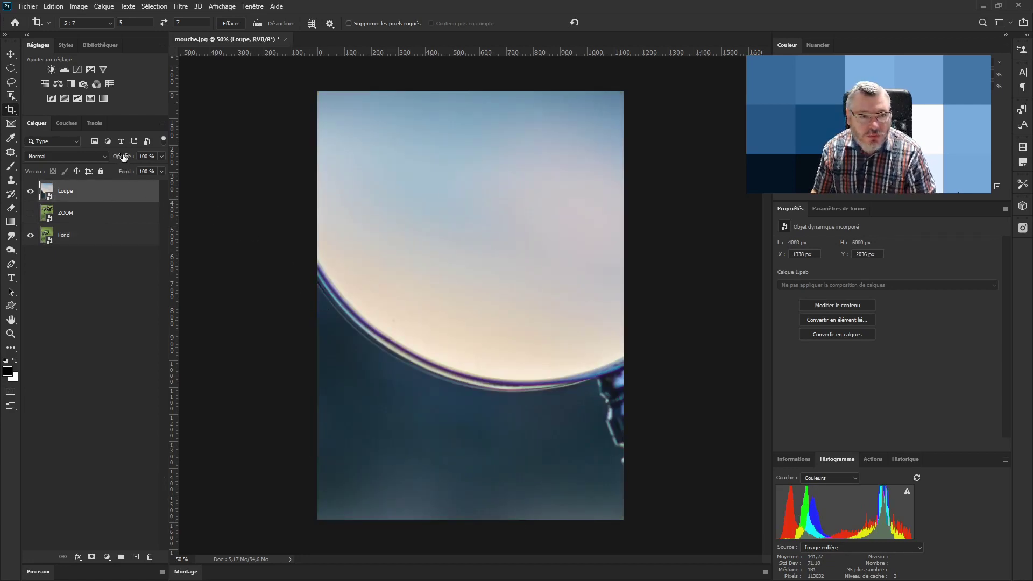
- Set the Loupe layer's opacity to 54% and scale the layer down proportionally to about 37.4%
left_click_drag(117, 159, 99, 161)
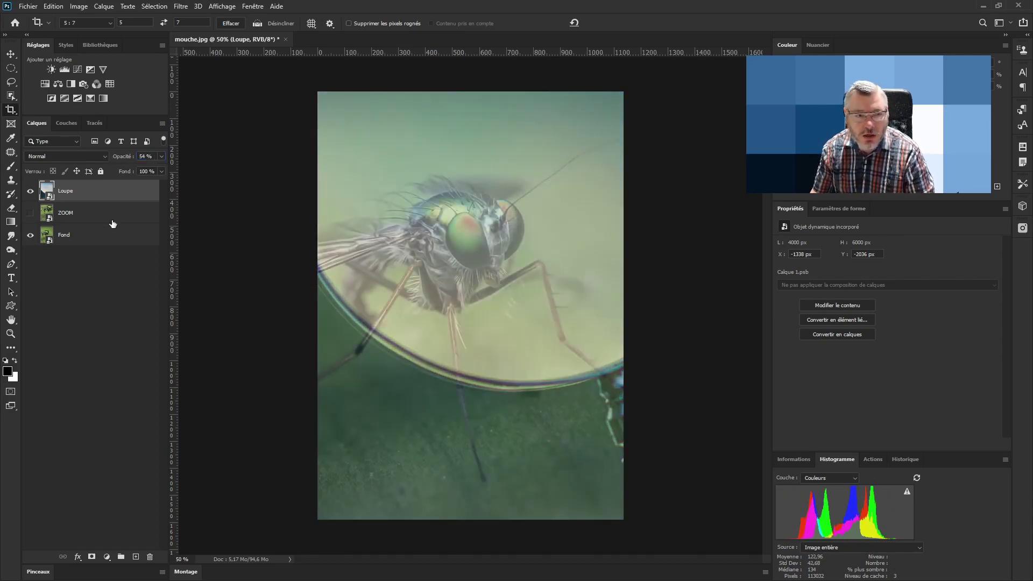
key("ctrl+t")
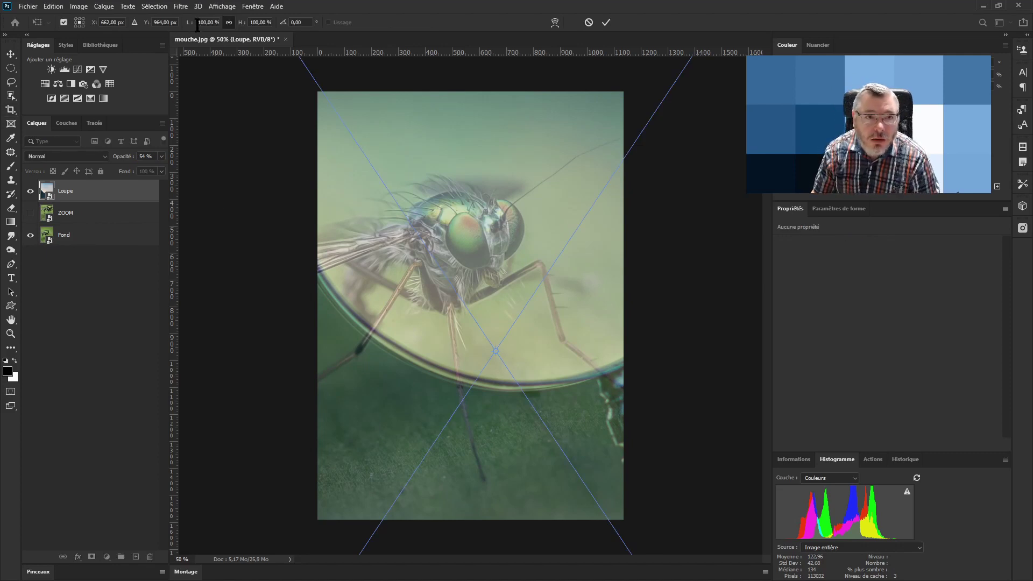
mouse_move(190, 25)
left_mouse_down()
mouse_move(209, 24)
mouse_move(161, 37)
mouse_move(216, 34)
mouse_move(192, 32)
mouse_move(201, 33)
left_mouse_up()
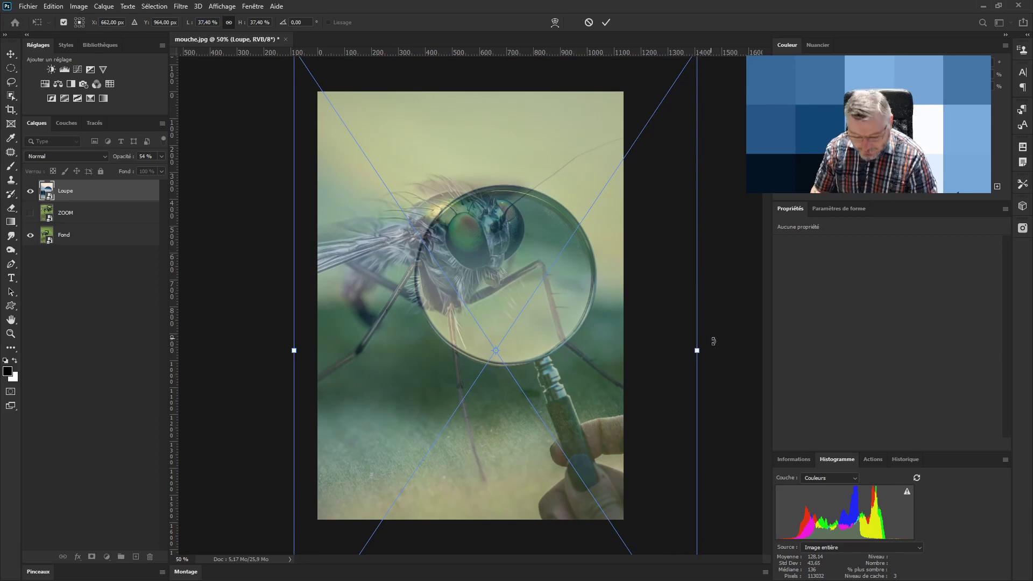
- Enlarge the Loupe layer to about 44%, position its lens around the fly's head and apply the transformation
left_click_drag(697, 351, 732, 351)
left_click_drag(595, 413, 563, 387)
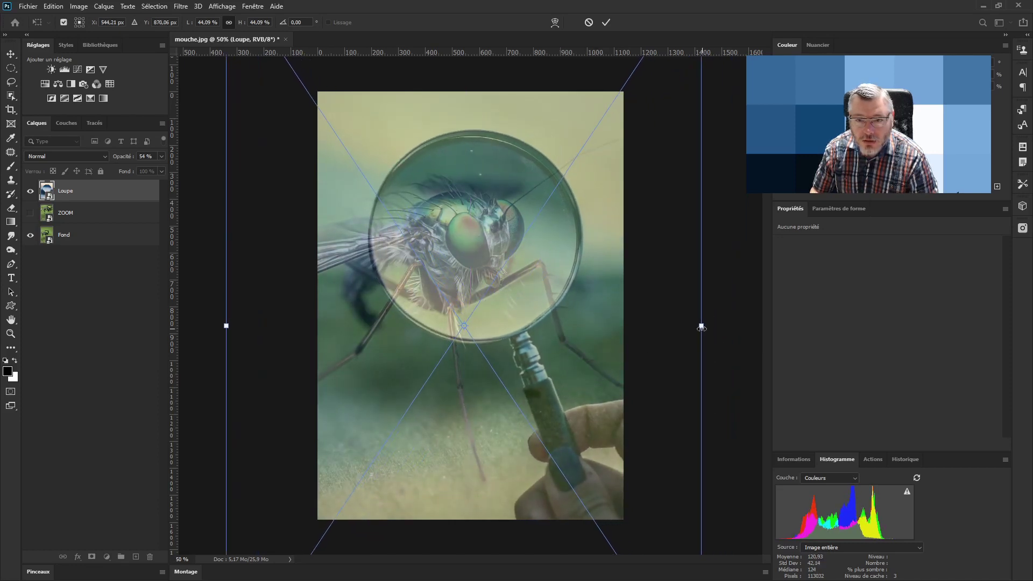
left_click_drag(564, 366, 592, 381)
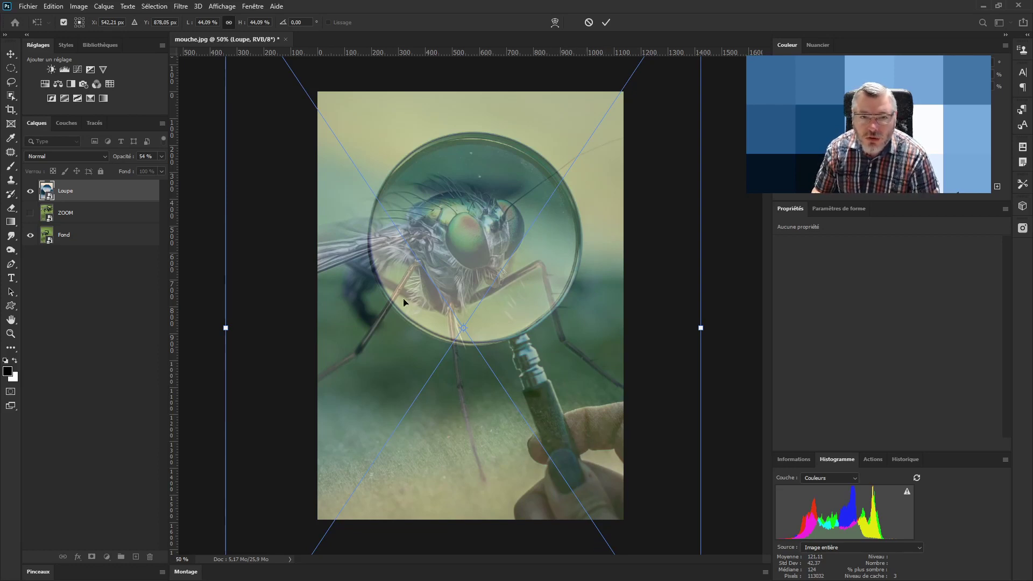
left_click(606, 23)
key("c")
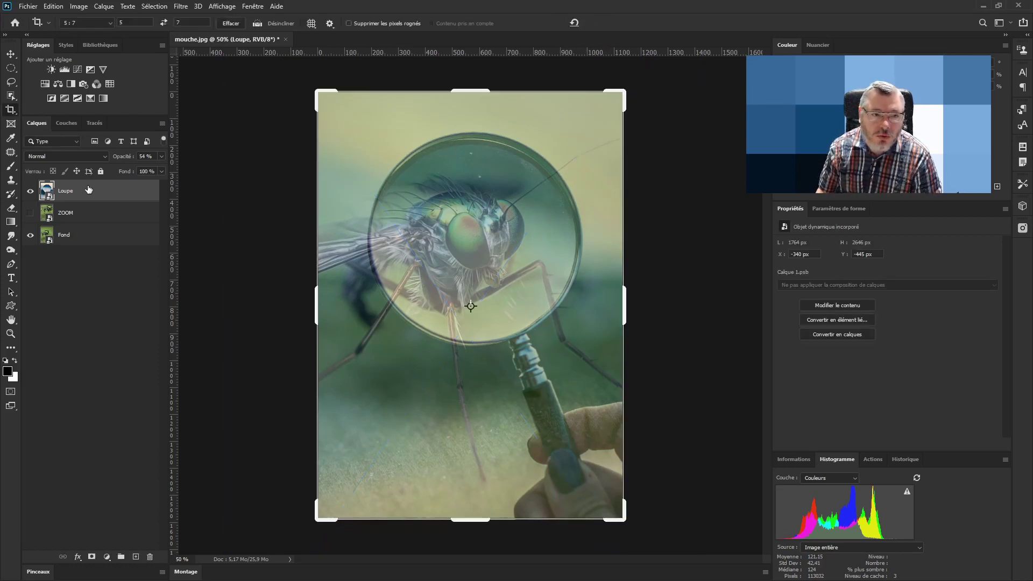
- Restore the Loupe layer's opacity to 100% and switch to full-screen view with the Pen tool active
left_click_drag(121, 156, 226, 155)
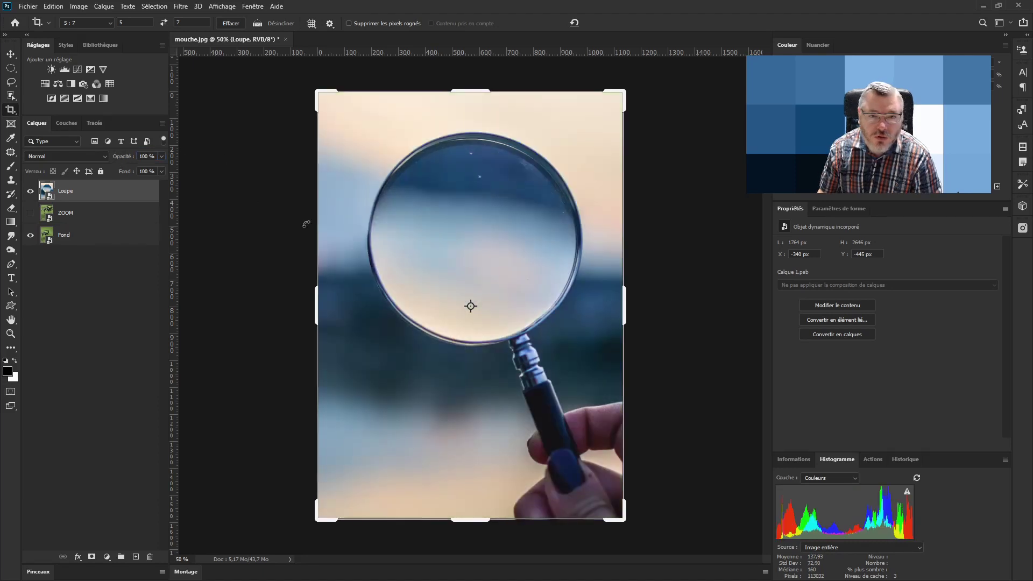
left_click(11, 54)
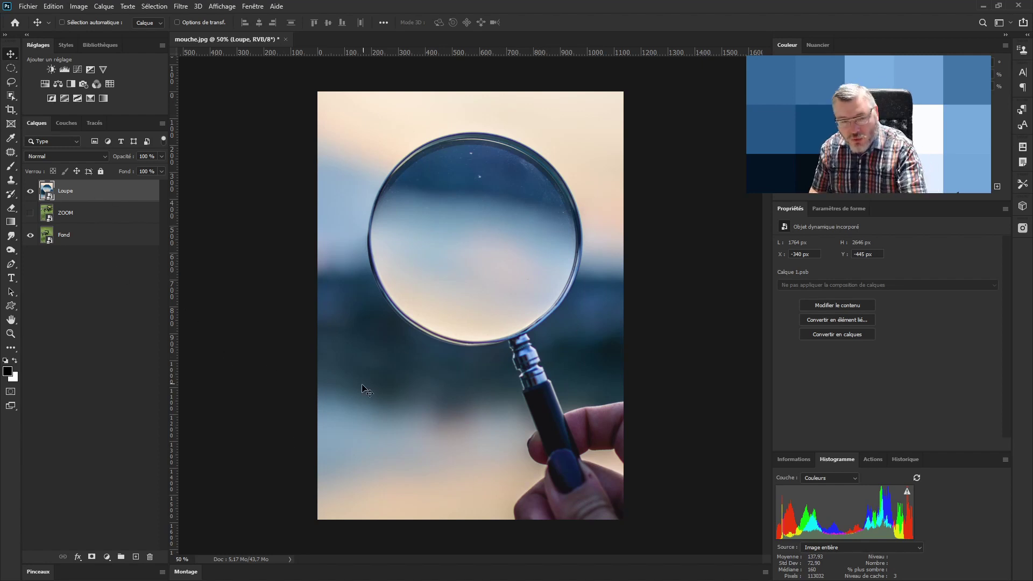
key("p")
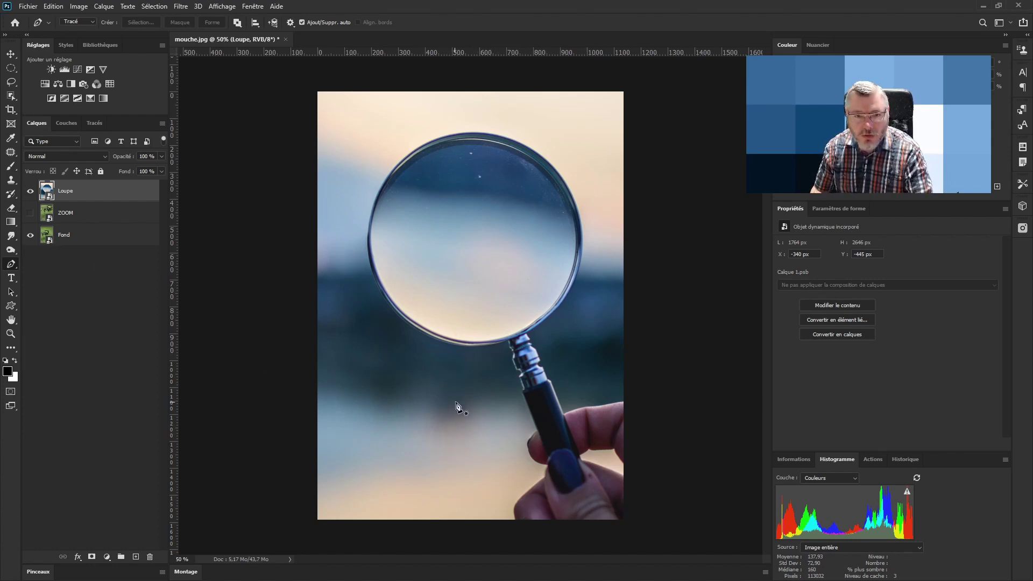
key("f")
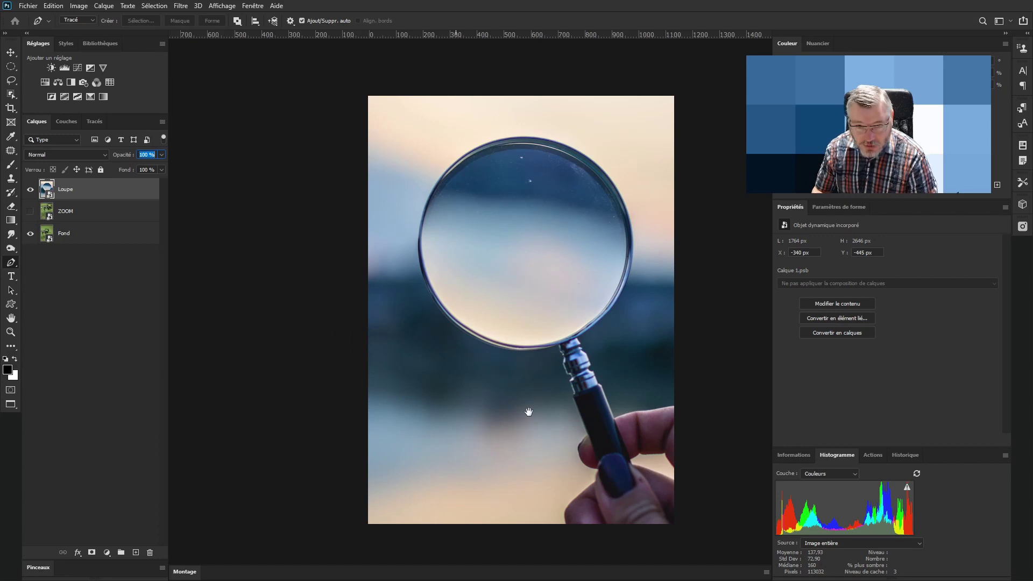
left_click_drag(529, 412, 428, 372)
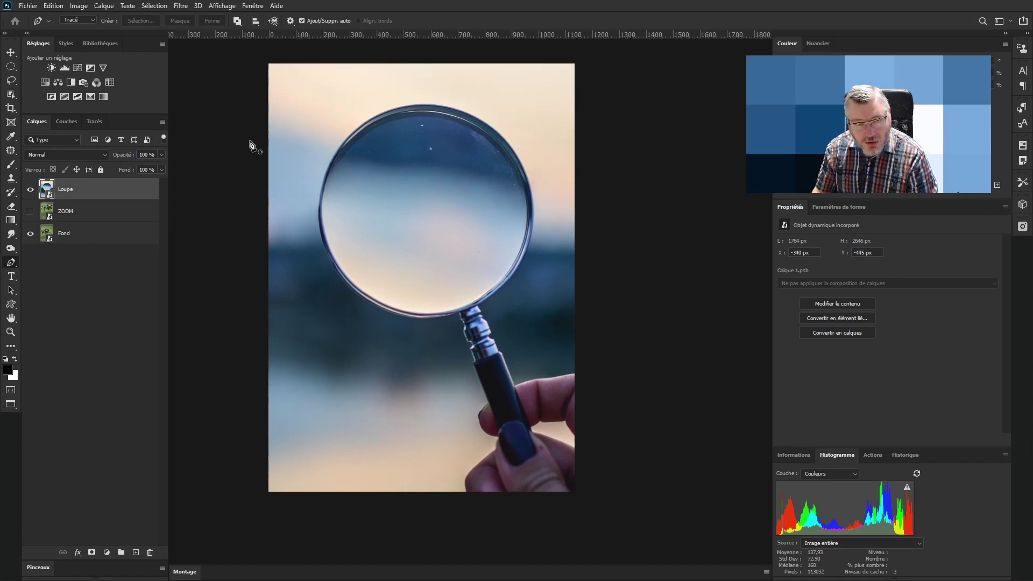
- Start a Pen path below the canvas and trace the outer edge of the lowest finger up to the thumb
left_click_drag(421, 351, 469, 296)
left_click_drag(495, 459, 541, 432)
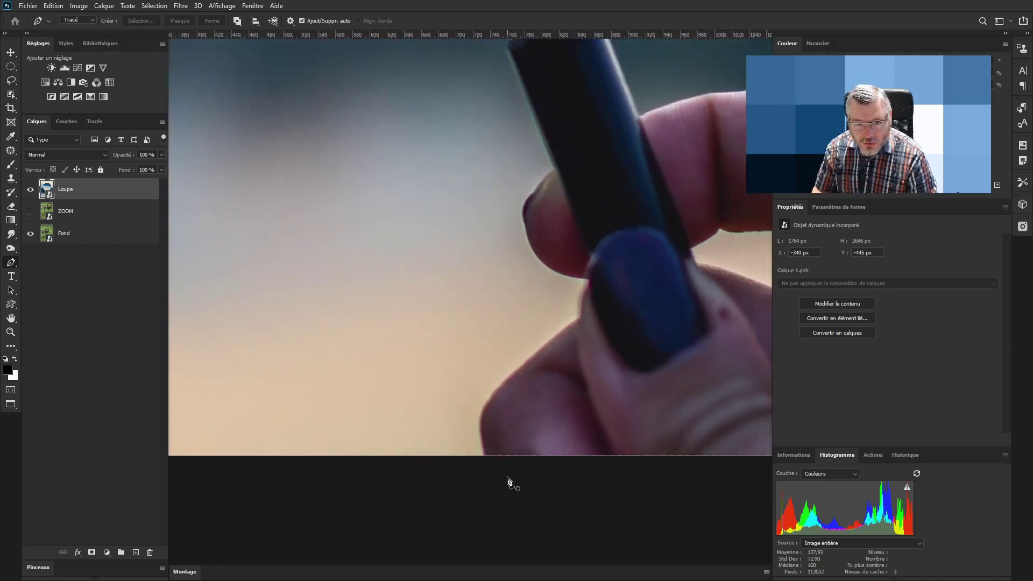
left_click_drag(546, 365, 498, 334)
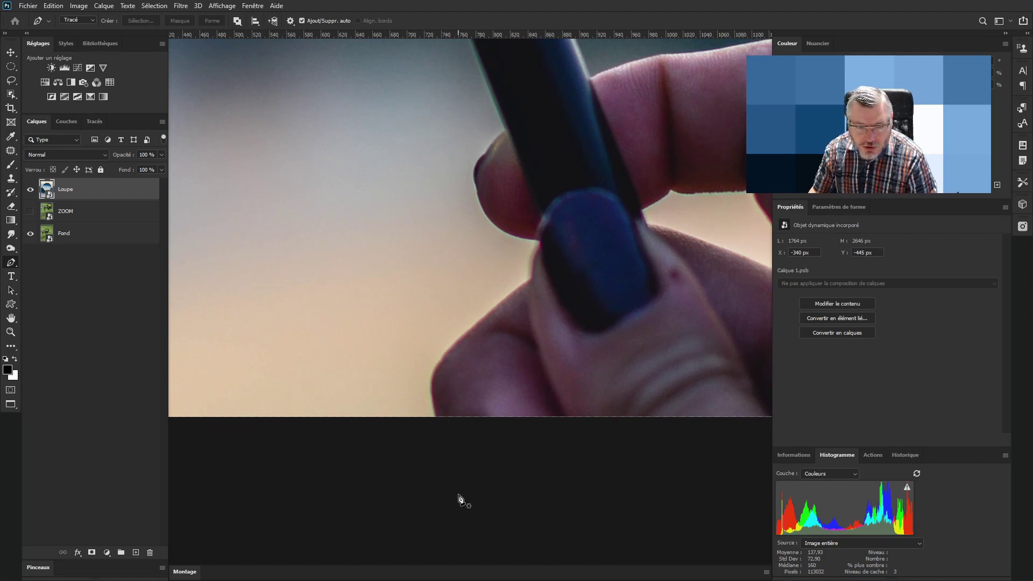
left_click_drag(459, 497, 451, 465)
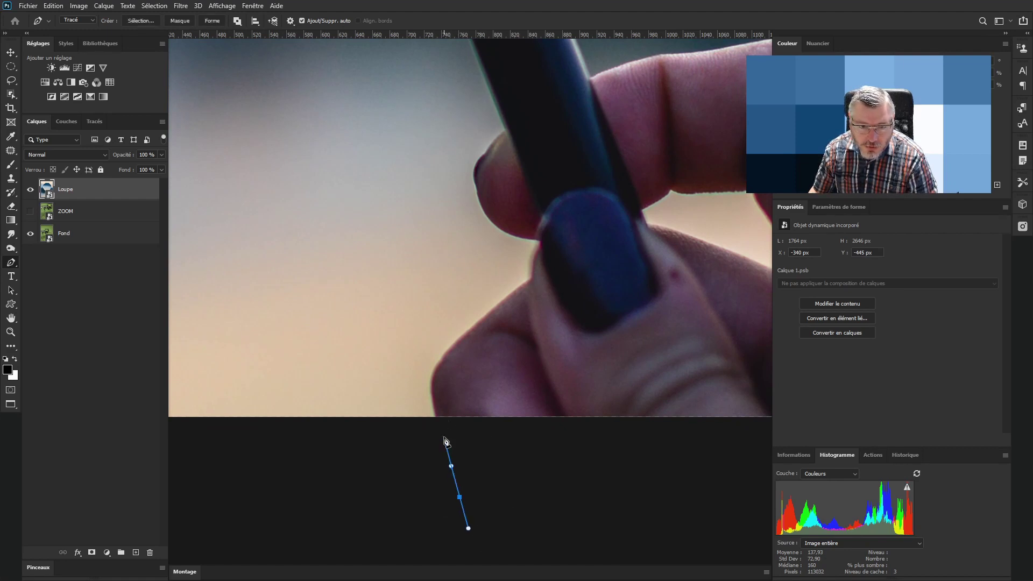
left_click_drag(432, 397, 431, 384)
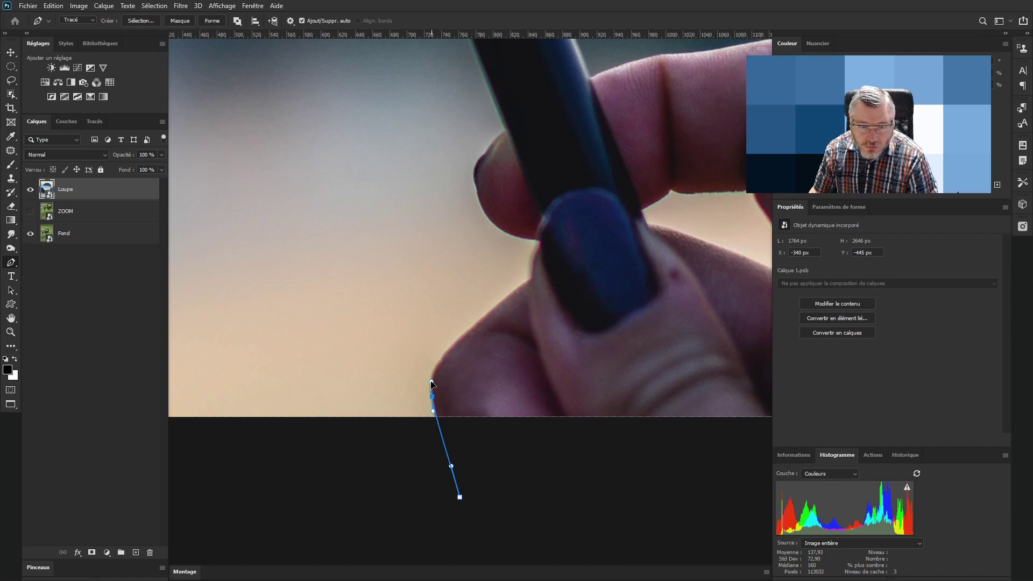
scroll(448, 373, "up", 2)
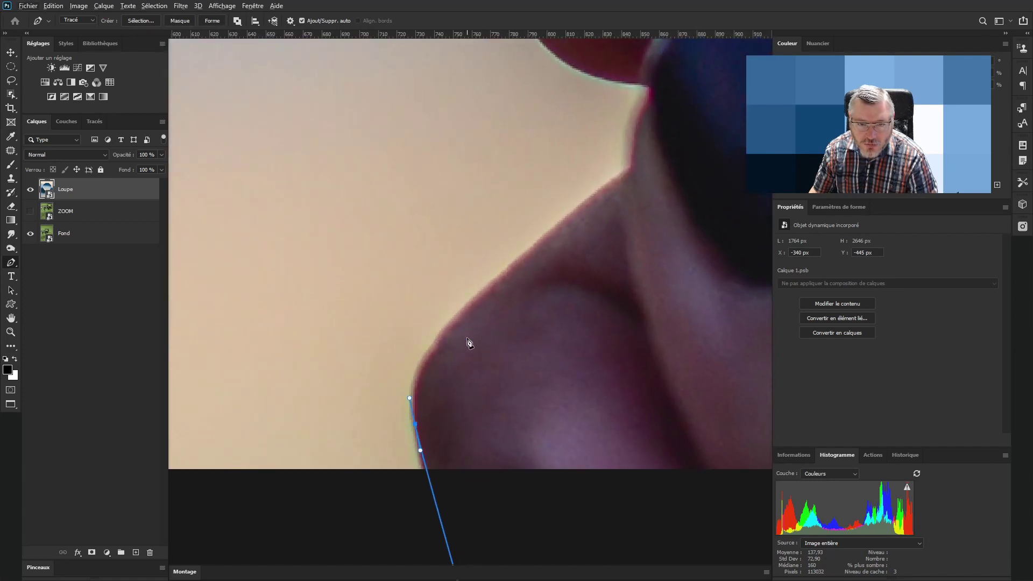
left_click_drag(460, 314, 512, 264)
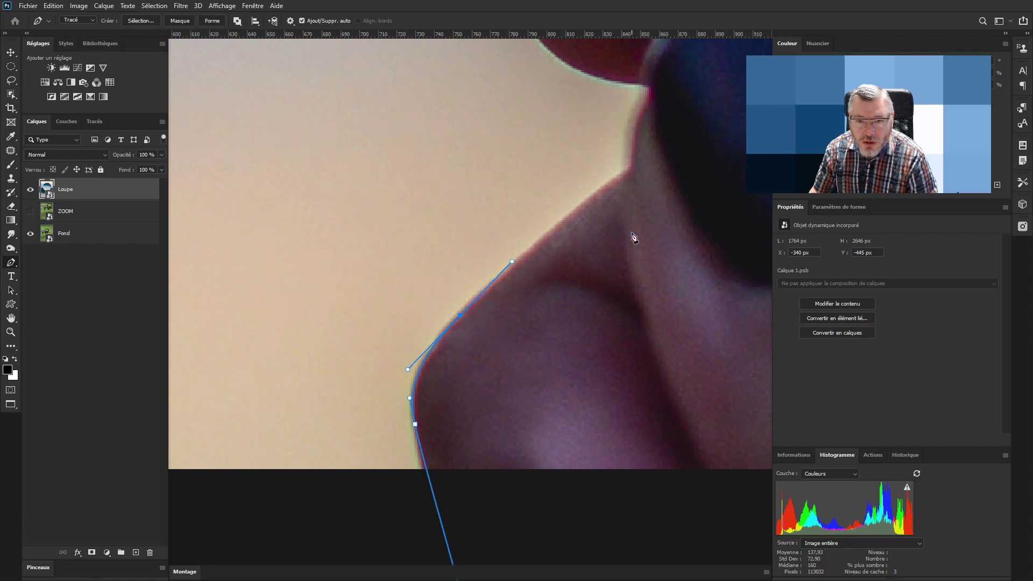
left_click(632, 167)
left_click_drag(642, 113, 648, 99)
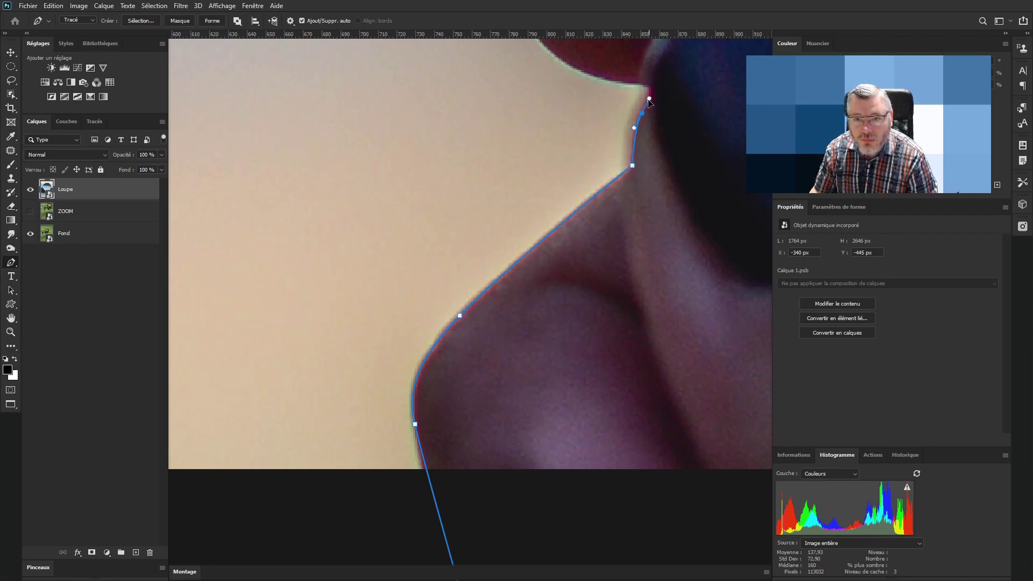
- Continue the path around the index fingertip up to where it meets the black handle
scroll(613, 90, "up", 5)
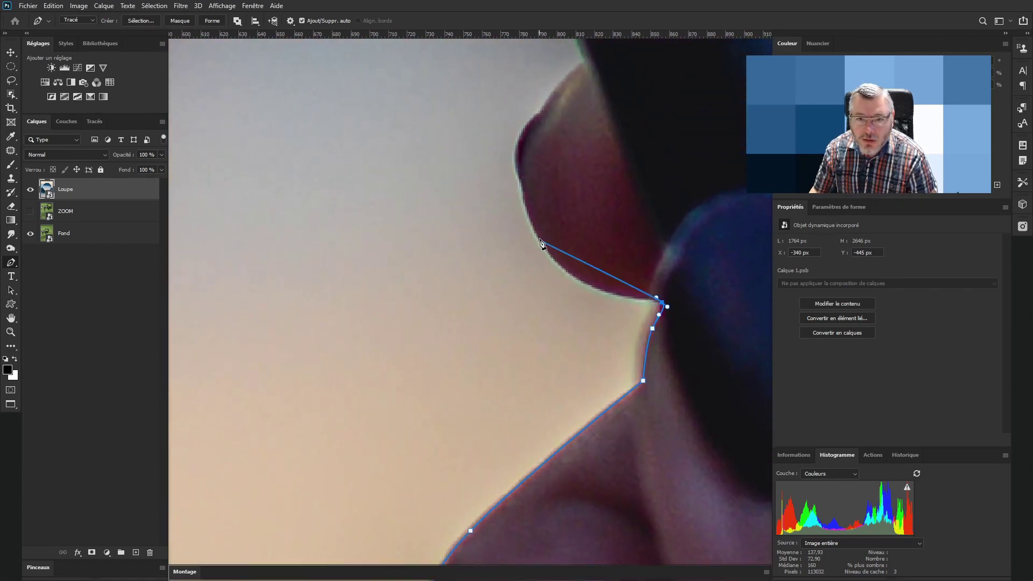
left_click_drag(540, 238, 512, 177)
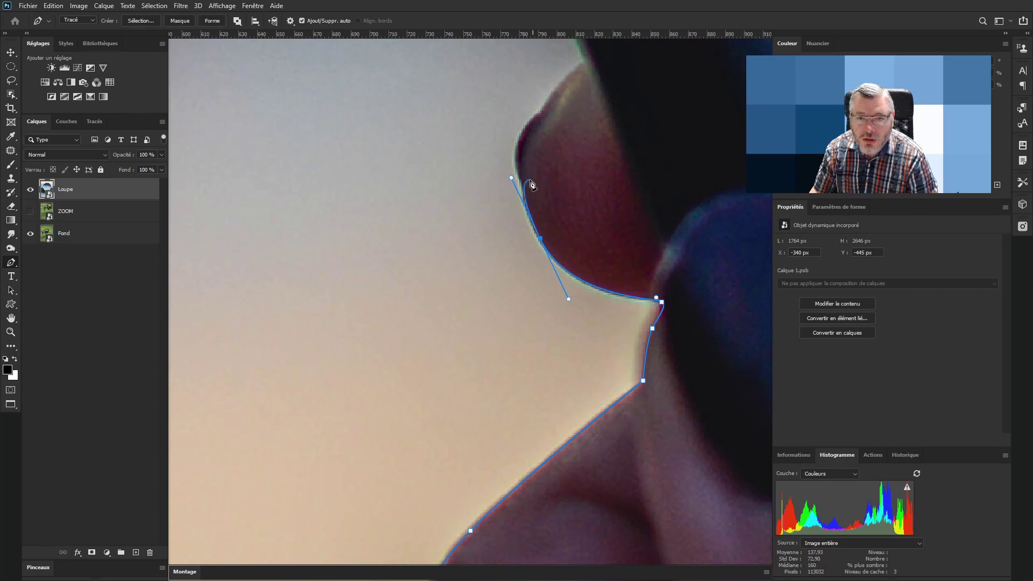
left_click(522, 181)
left_click_drag(525, 127, 542, 115)
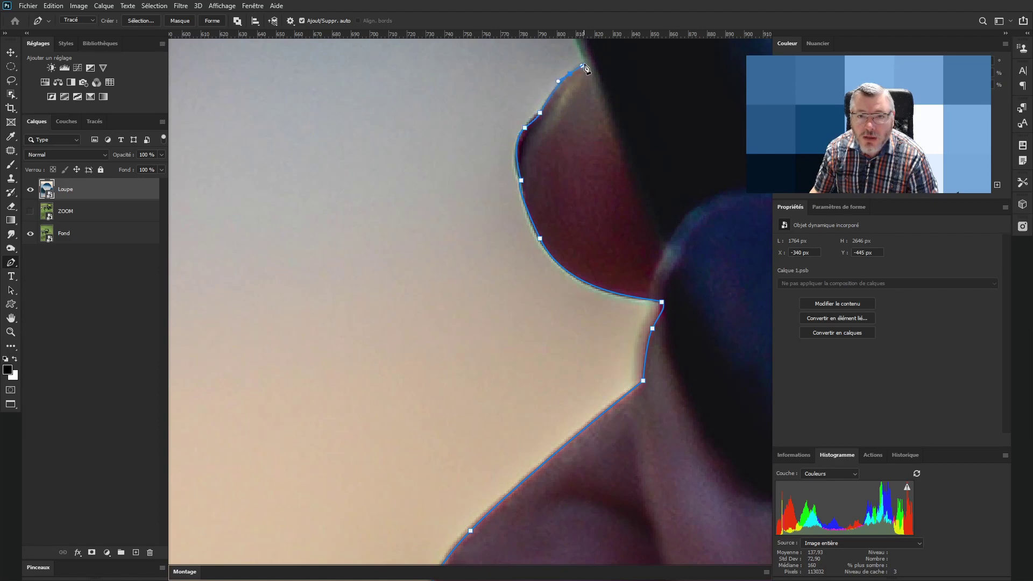
- Trace the left edge of the black handle and its metal rings up to the lens rim
left_click_drag(613, 62, 544, 427)
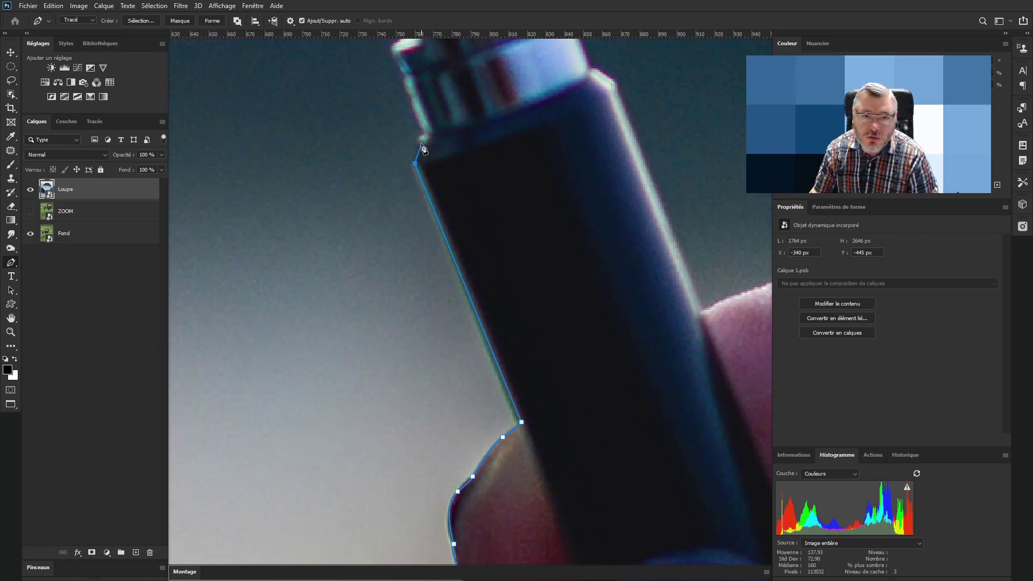
left_click_drag(419, 91, 469, 254)
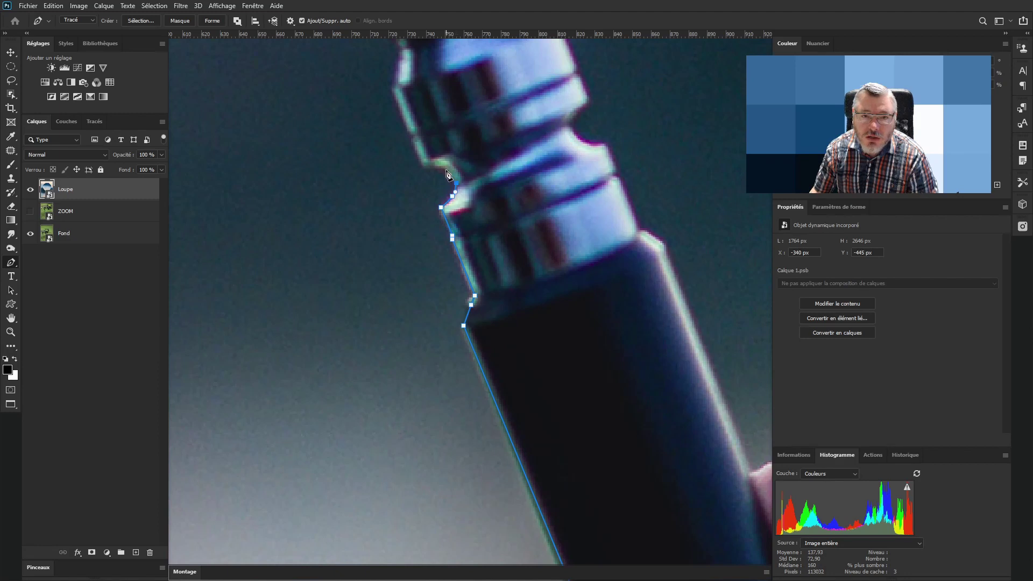
left_click_drag(446, 170, 434, 166)
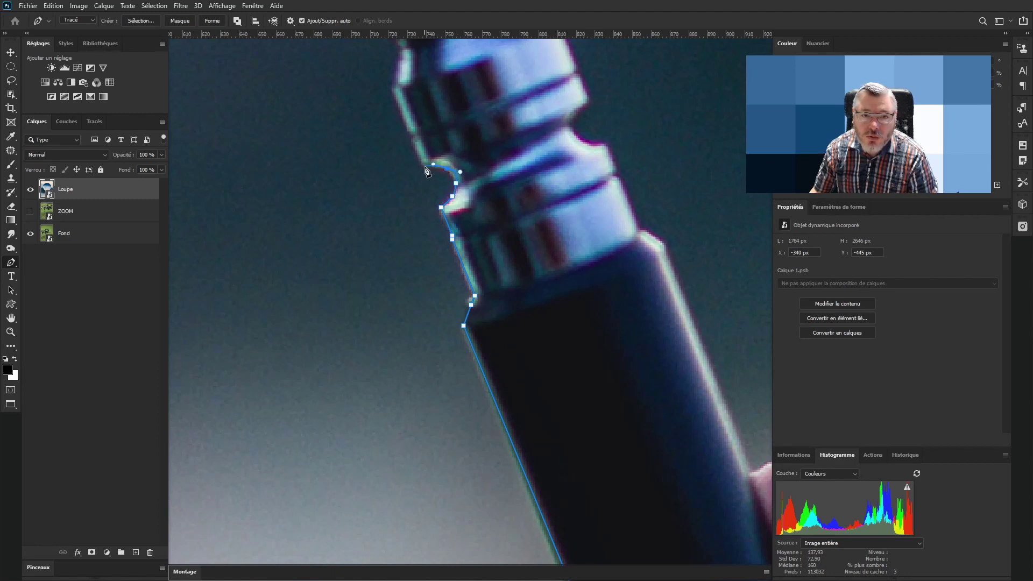
left_click_drag(448, 148, 483, 284)
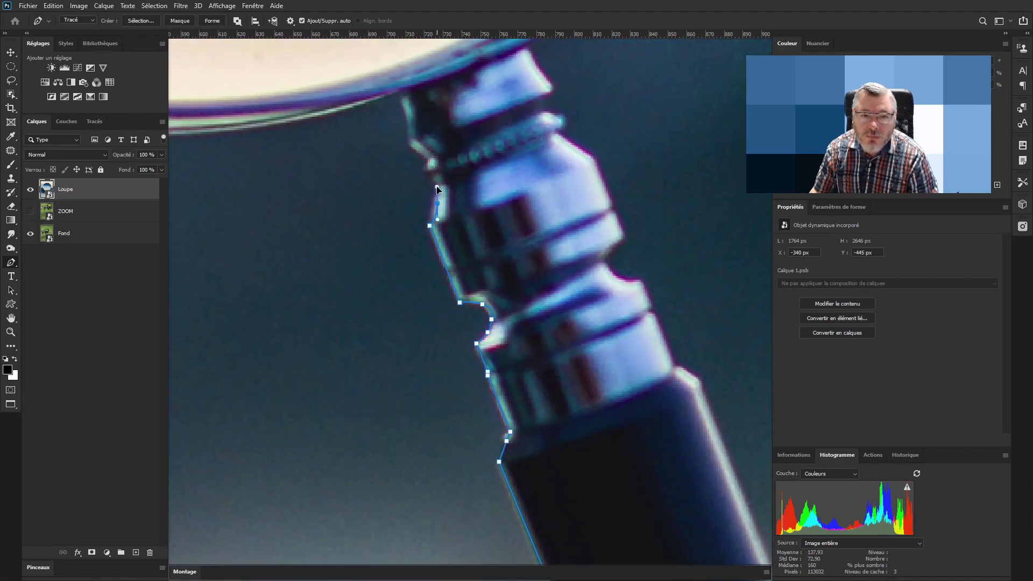
left_click_drag(436, 184, 429, 170)
left_click(335, 296, "alt")
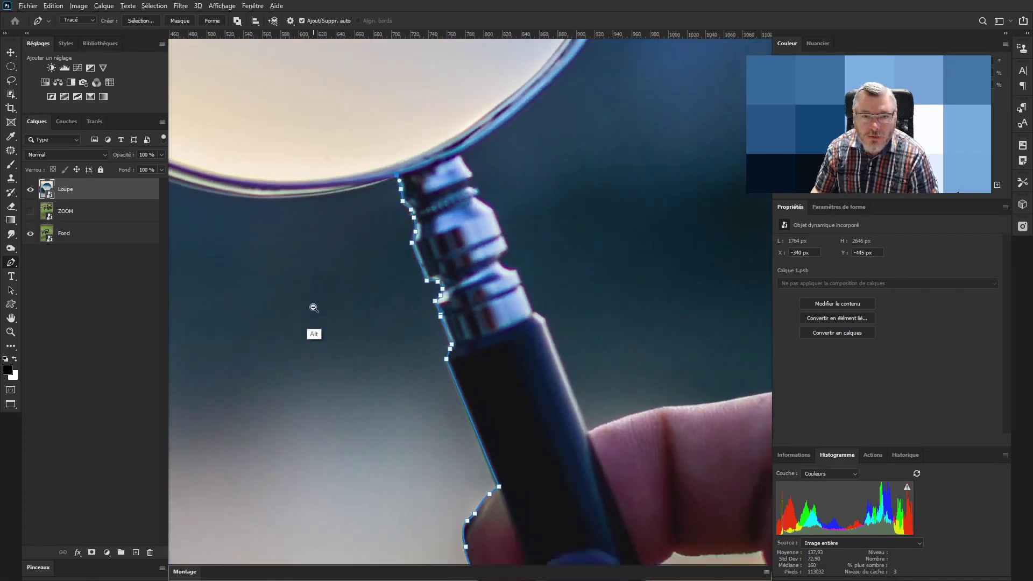
- Trace the outer edge of the lens rim from the metal rings around its lower-left side
left_click_drag(341, 288, 592, 466)
left_click_drag(266, 253, 90, 66)
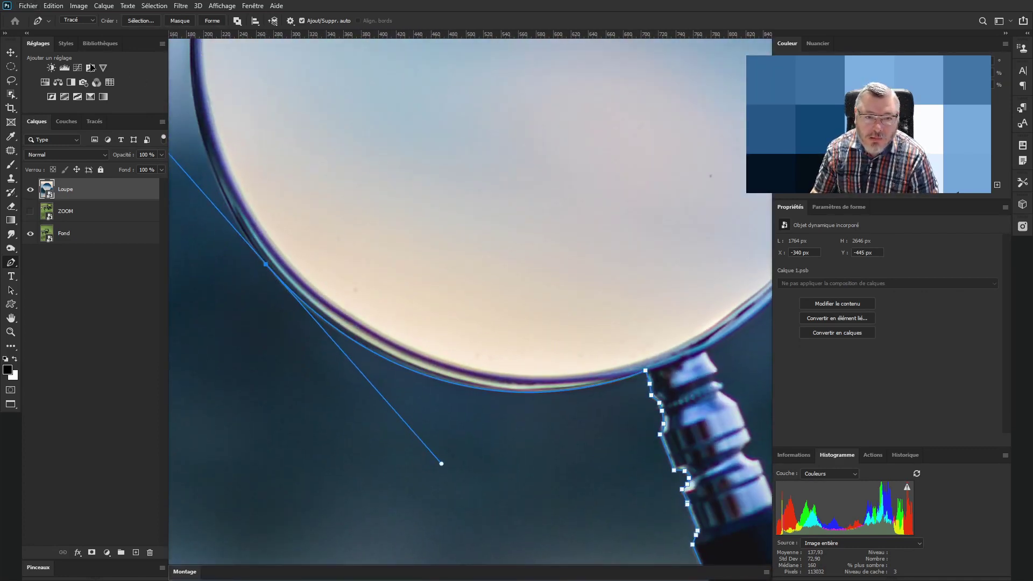
left_click_drag(371, 119, 494, 407)
scroll(426, 89, "up", 1)
left_click_drag(428, 134, 467, 105)
key("ctrl+z")
left_click_drag(379, 185, 406, 140)
key("ctrl+z")
scroll(430, 151, "up", 1)
- Continue the path over the top of the lens rim and down its right side
left_click_drag(461, 162, 610, 85)
left_click_drag(634, 156, 407, 160)
left_click_drag(669, 197, 756, 279)
left_click_drag(661, 330, 516, 157)
left_click_drag(626, 376, 592, 512)
left_click_drag(579, 489, 660, 310)
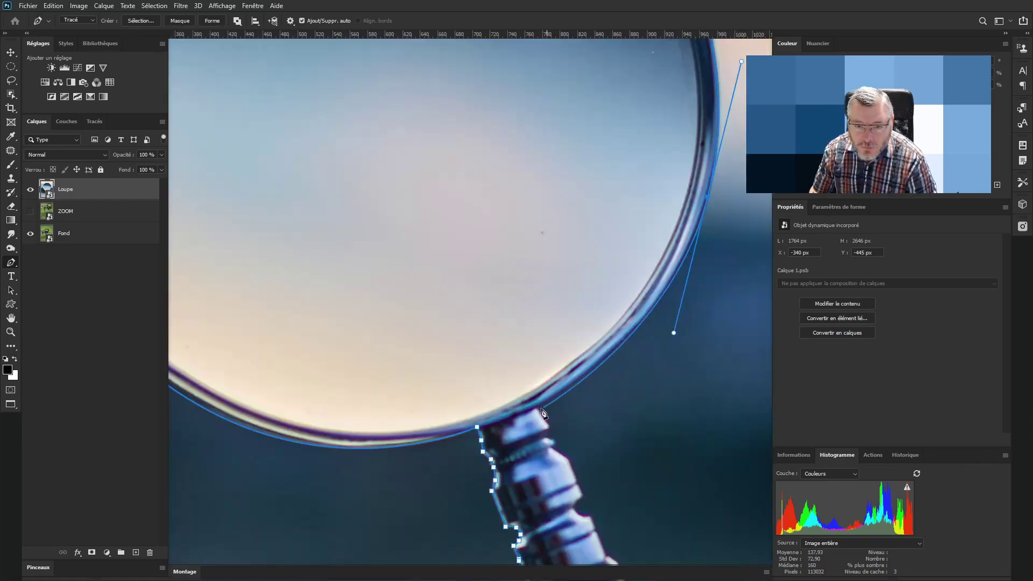
- Join the rim outline to the metal neck and trace the right side of its upper rings
left_click(537, 408)
scroll(563, 436, "up", 3)
left_click(516, 397)
left_click(531, 414)
left_click(521, 434)
left_click(541, 447)
left_click(535, 459)
left_click_drag(540, 466, 534, 273)
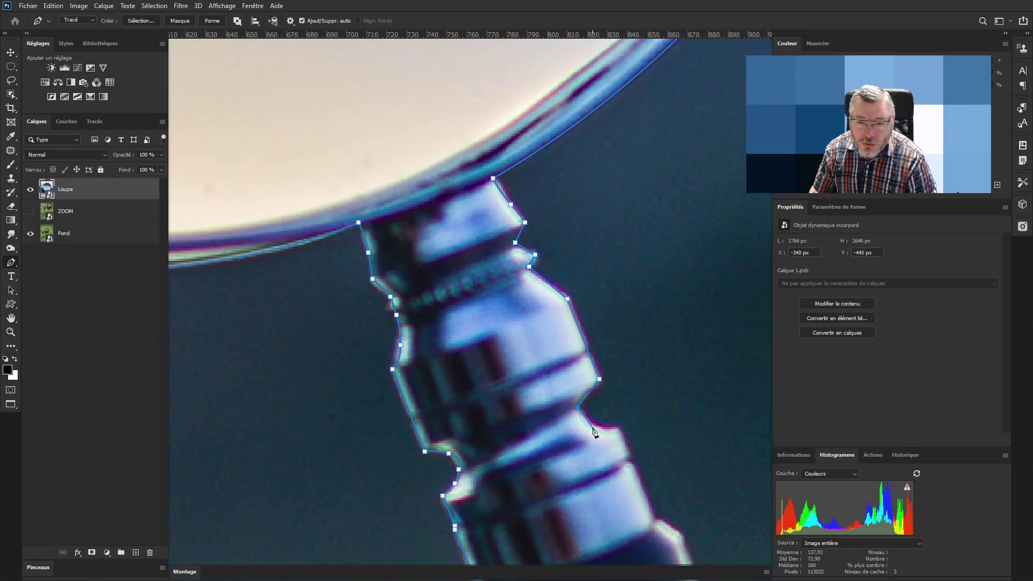
- Extend the path down the remaining metal rings and the right edge of the black handle
left_click(593, 429)
left_click_drag(618, 429, 577, 290)
left_click(640, 399)
left_click_drag(640, 400, 524, 181)
left_click(618, 429)
left_click_drag(618, 429, 358, 382)
- Trace the top edge of the index finger and carry the path outside the canvas's right edge
left_click_drag(526, 332, 568, 327)
left_click_drag(738, 332, 530, 331)
left_click_drag(623, 321, 661, 321)
left_click_drag(638, 412, 638, 127)
left_click(636, 517)
- Trace the upper edge of the gap between the fingers, from outside the canvas inward to the black handle
left_click_drag(666, 431, 679, 433)
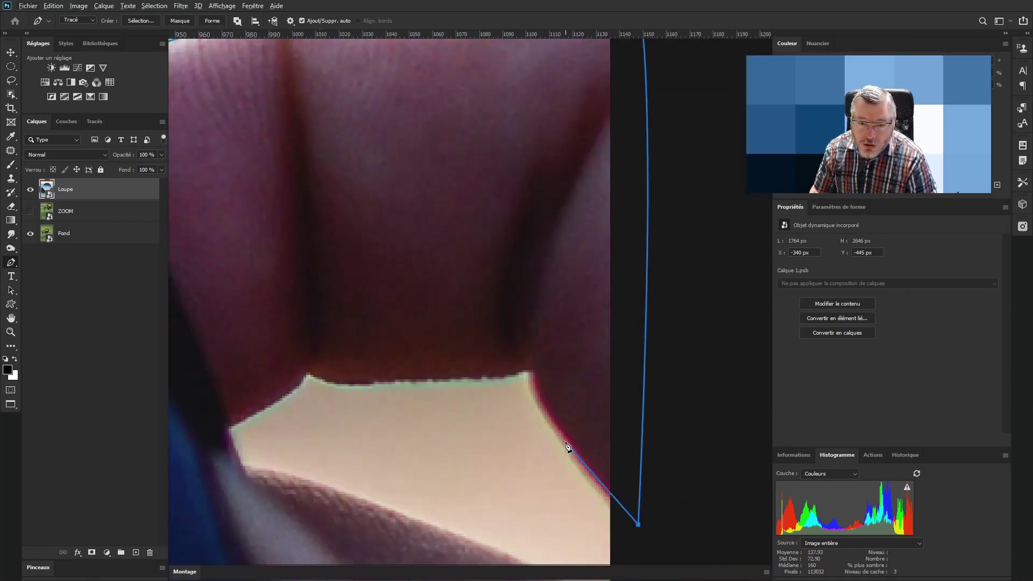
left_click_drag(565, 442, 523, 364)
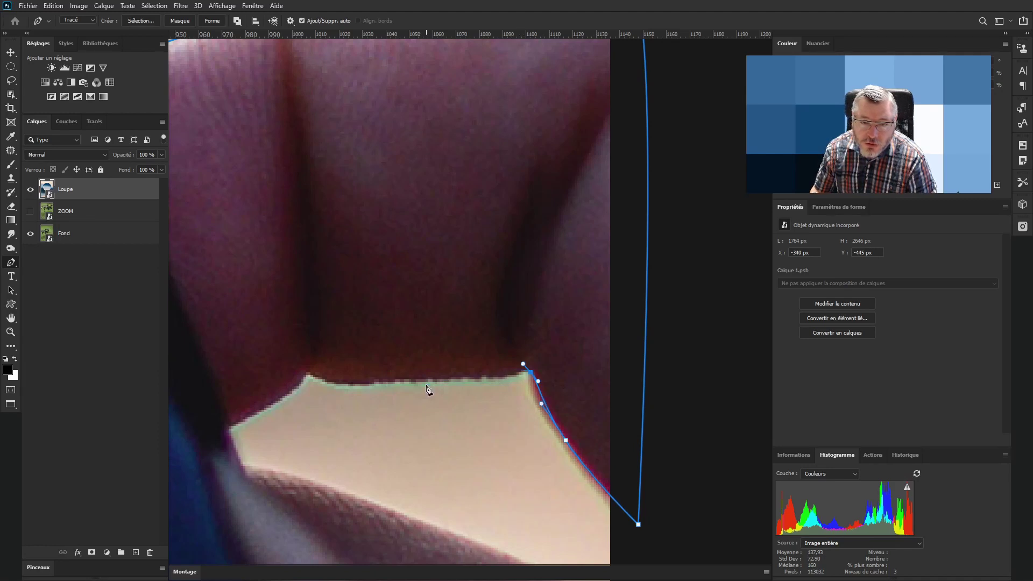
left_click_drag(421, 380, 364, 381)
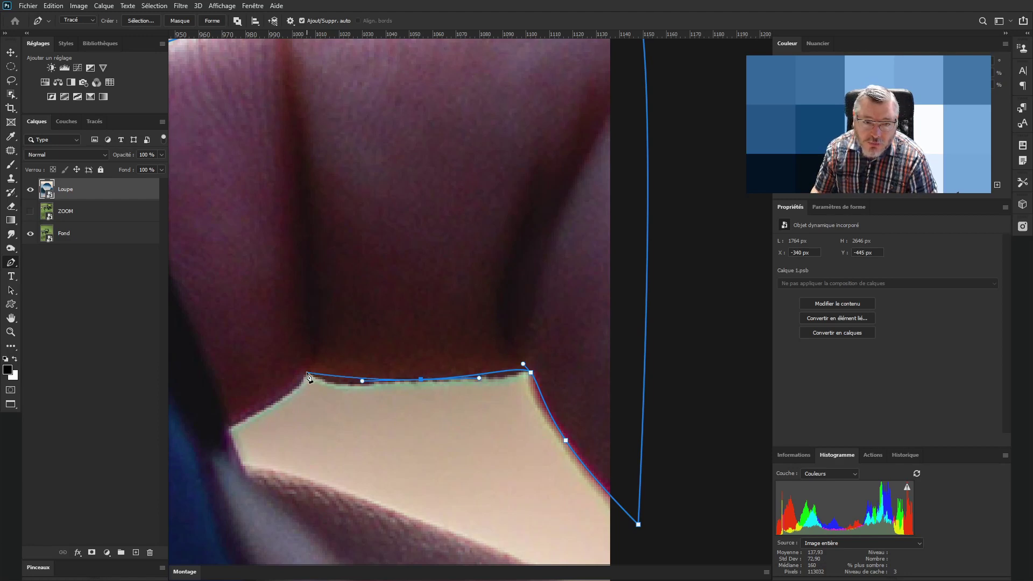
left_click(308, 373)
left_click_drag(258, 412, 225, 424)
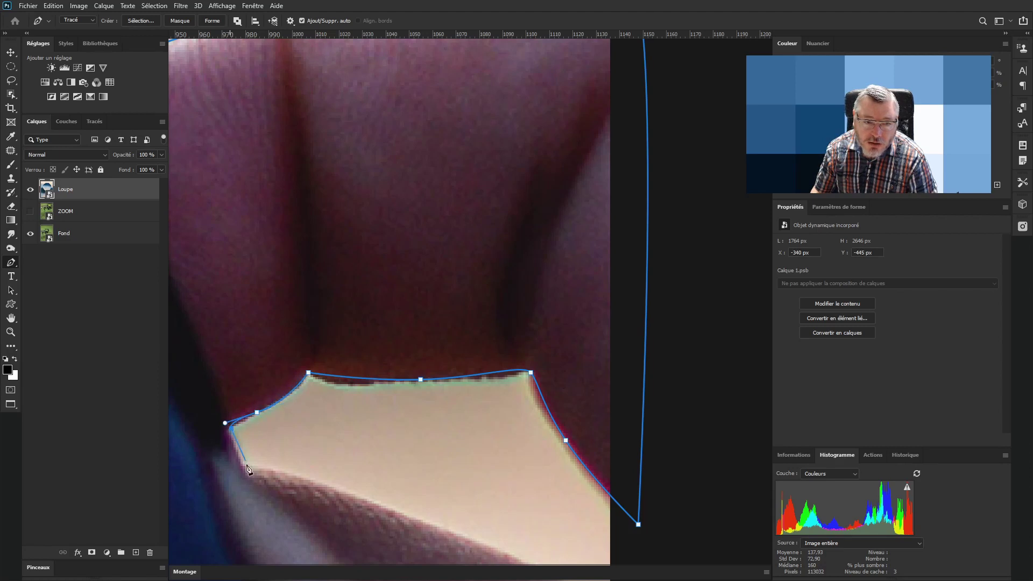
- Trace the lower edge of the finger gap, carry the path outside the canvas and close it at its starting anchor
left_click_drag(358, 473, 336, 310)
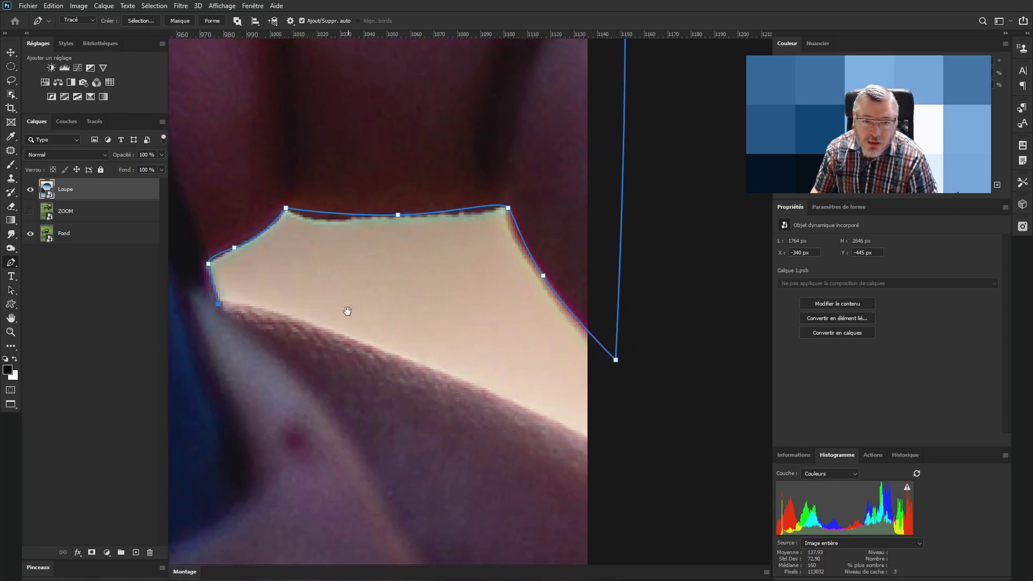
left_click_drag(456, 384, 549, 422)
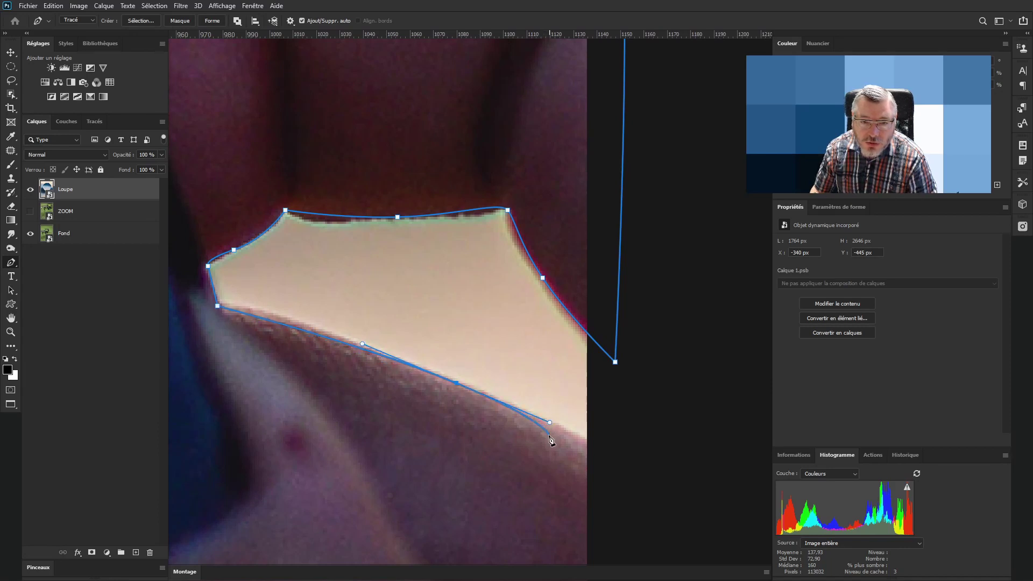
left_click(620, 458)
left_click_drag(607, 498, 599, 210)
left_click_drag(576, 346, 500, 370)
left_click(607, 458)
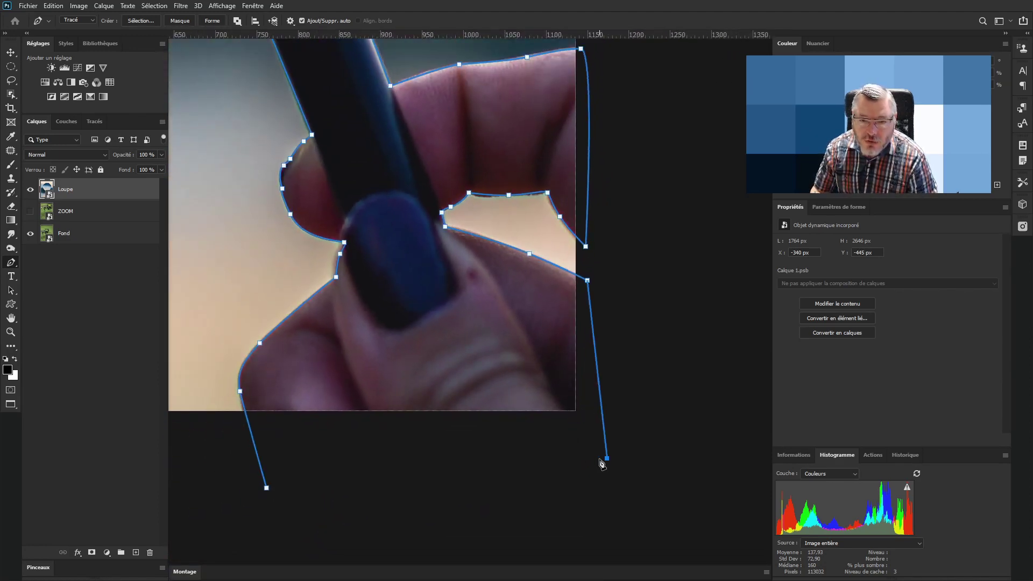
left_click(266, 488)
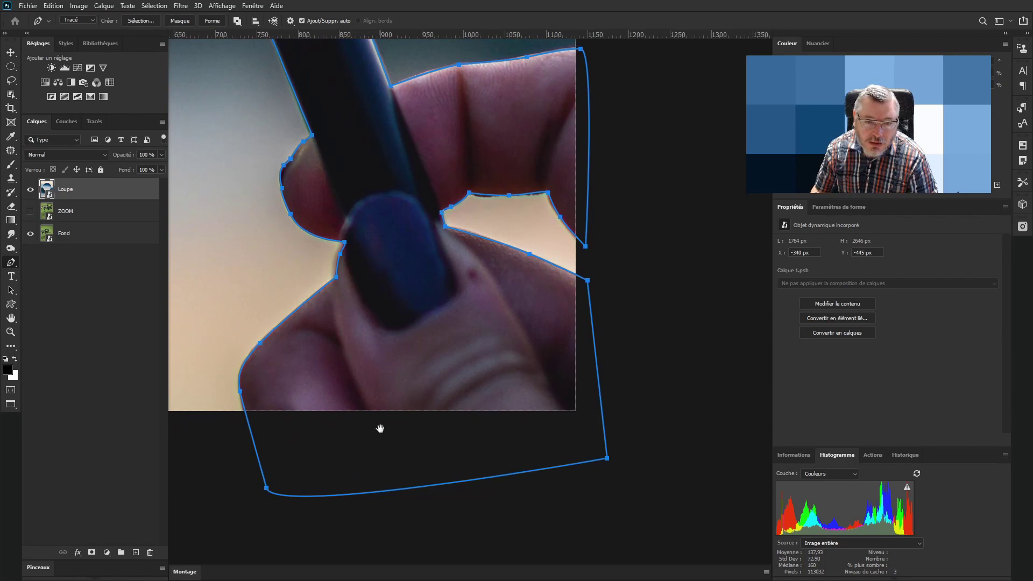
- Adjust the direction handle of the lower-left rim anchor so the path follows the lens's outer edge
left_click_drag(381, 429, 327, 452)
left_click_drag(330, 304, 470, 469)
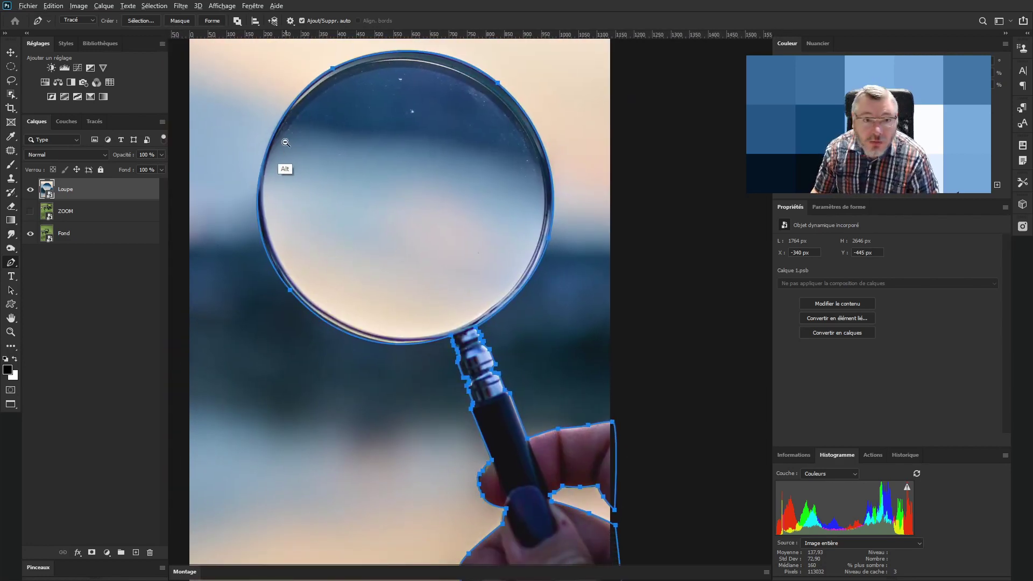
left_click_drag(282, 140, 327, 141)
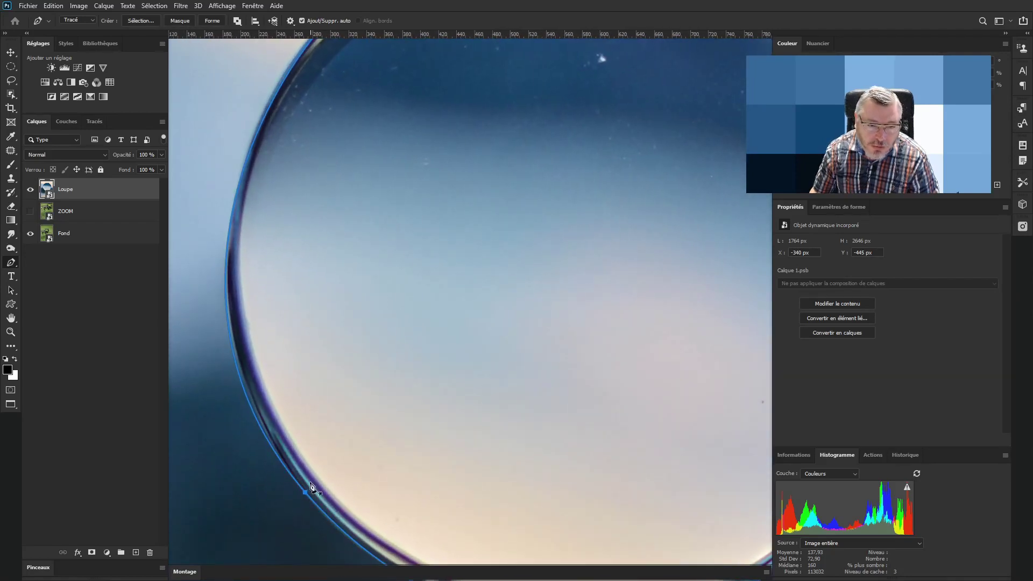
left_click(305, 491, "ctrl")
left_click_drag(351, 362, 431, 272)
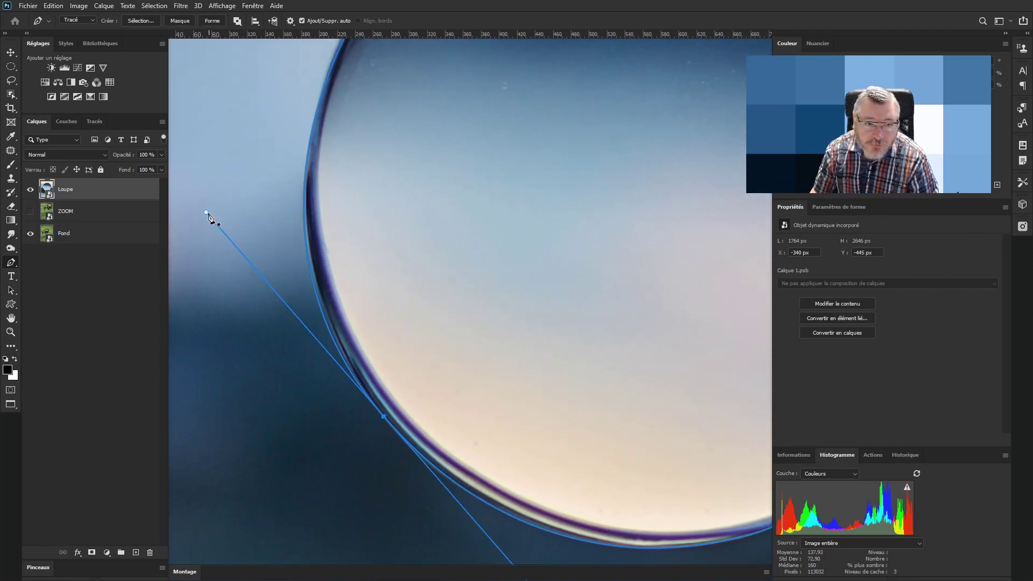
key("ctrl")
mouse_move(210, 220)
left_mouse_down()
mouse_move(219, 240)
mouse_move(189, 201)
mouse_move(226, 252)
mouse_move(208, 226)
mouse_move(217, 226)
left_mouse_up()
- Add an anchor on the upper-left part of the lens rim and move it onto the outer edge
left_click_drag(487, 178, 494, 351)
left_click(339, 260)
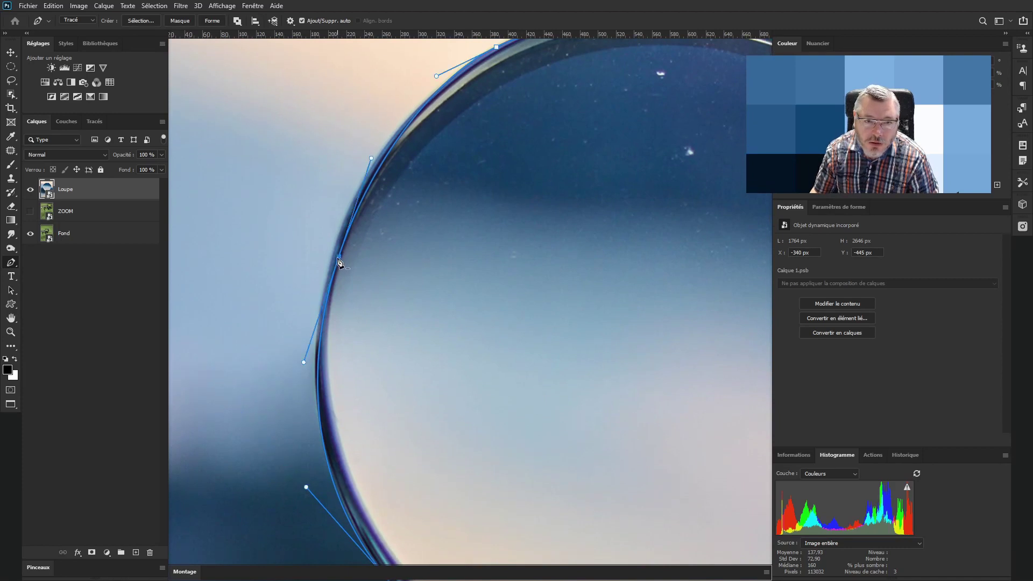
mouse_move(340, 257)
left_mouse_down()
mouse_move(326, 249)
mouse_move(336, 245)
left_mouse_up()
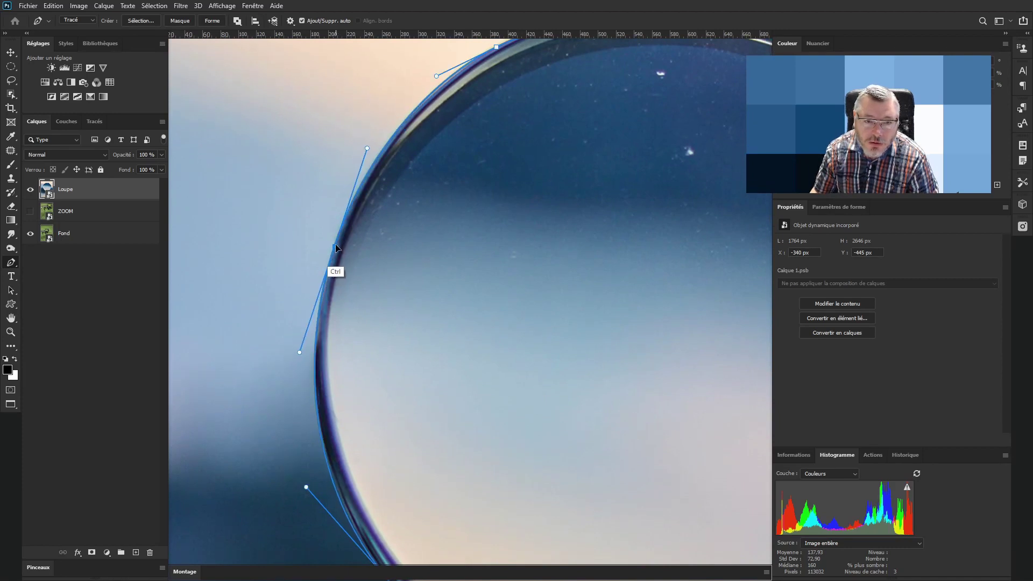
- Convert the closed path to a new anti-aliased selection with a 0.5 pixel feather
left_click_drag(552, 323, 486, 344)
left_click_drag(610, 360, 469, 281)
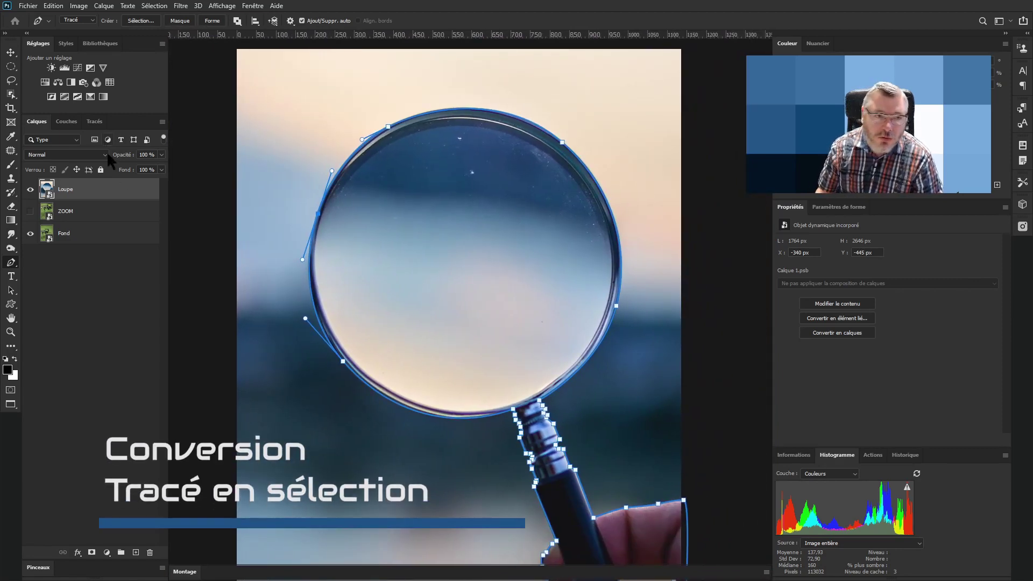
left_click(141, 21)
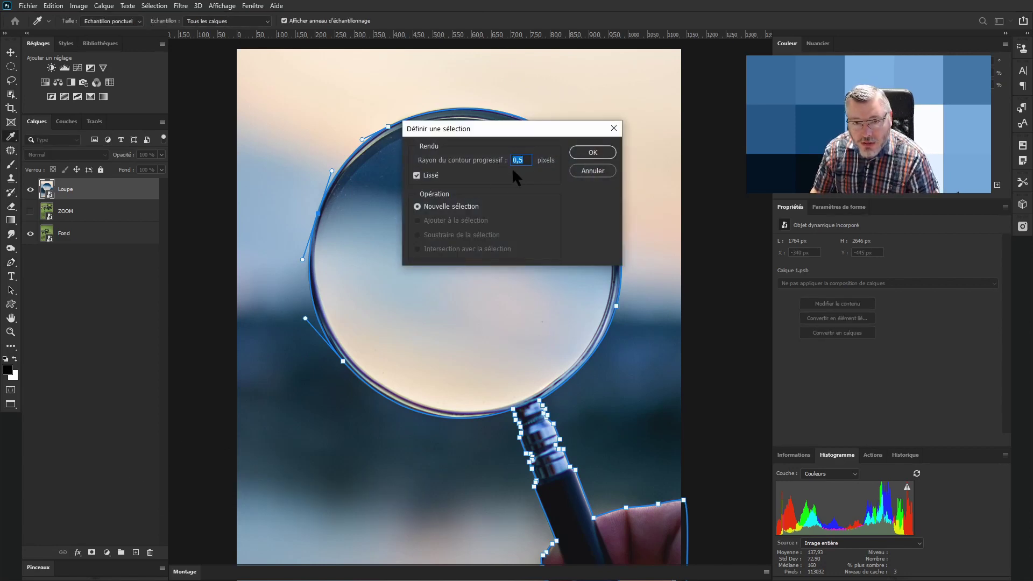
left_click(592, 153)
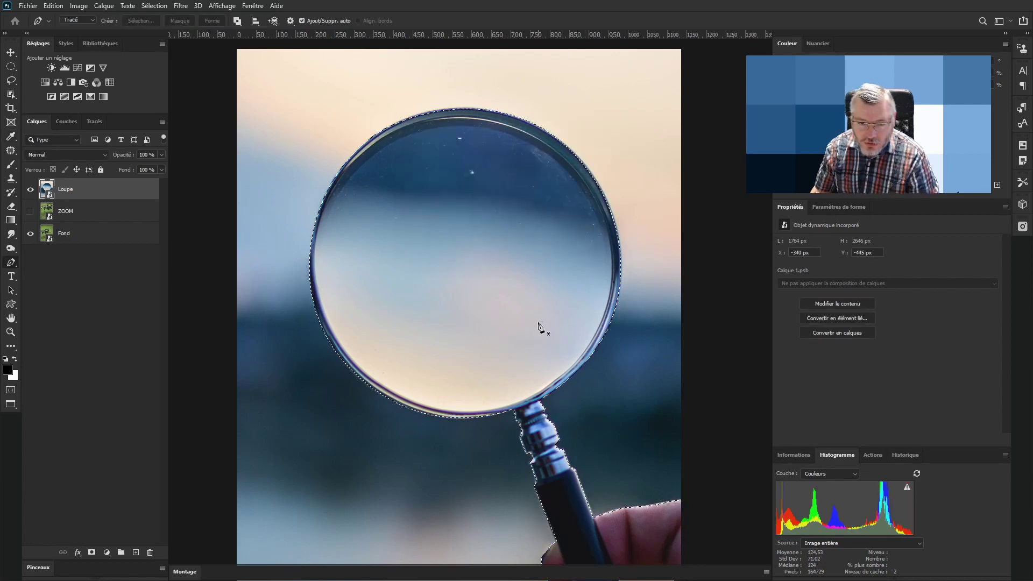
- Examine the selection's edge along the index finger, the gap between the fingers and the handle
left_click_drag(535, 333, 581, 283)
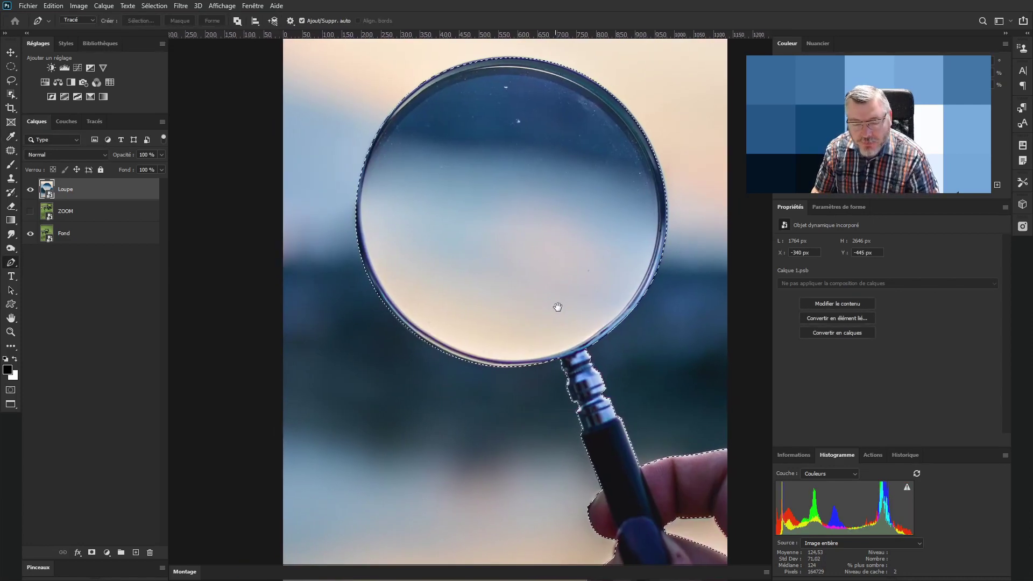
left_click_drag(608, 466, 478, 335)
scroll(561, 329, "up", 8)
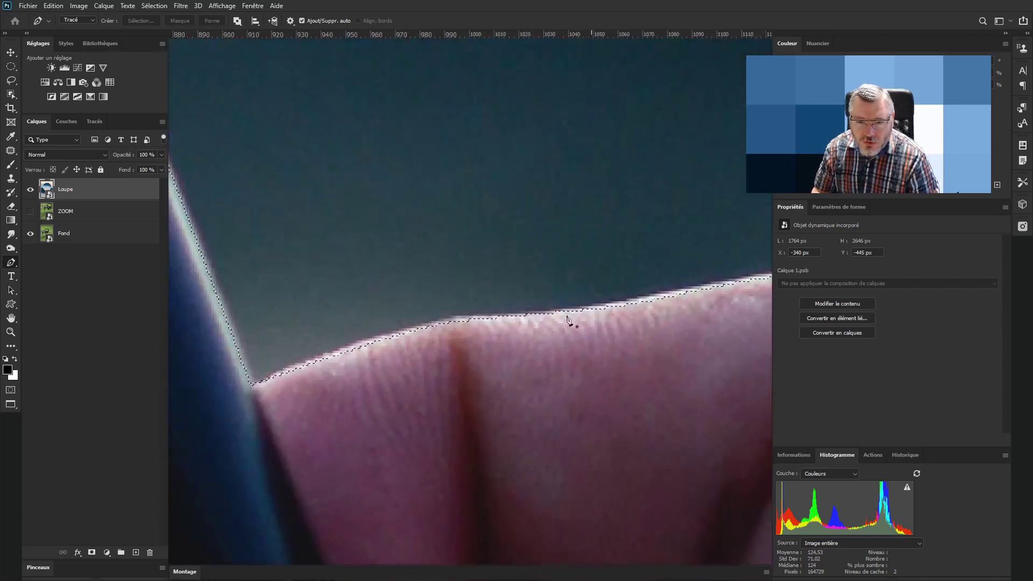
left_click_drag(560, 404, 506, 130)
key("ctrl+Return")
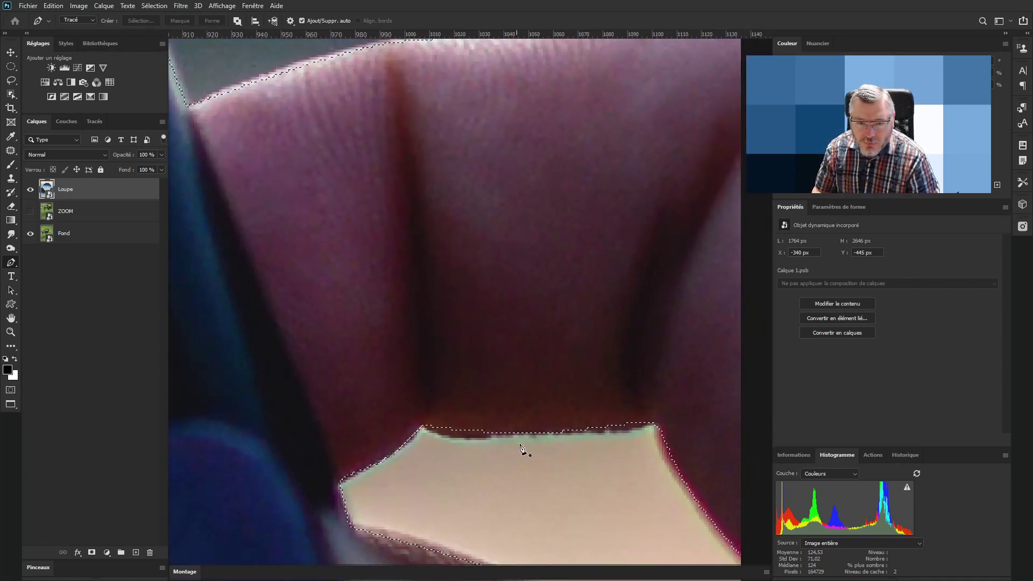
scroll(507, 311, "down", 5)
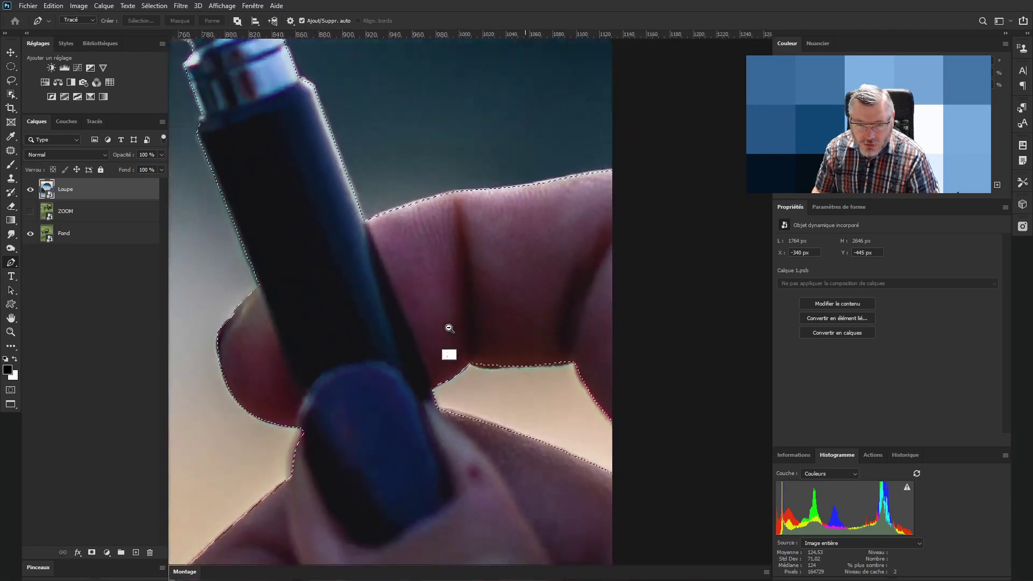
scroll(447, 323, "down", 1)
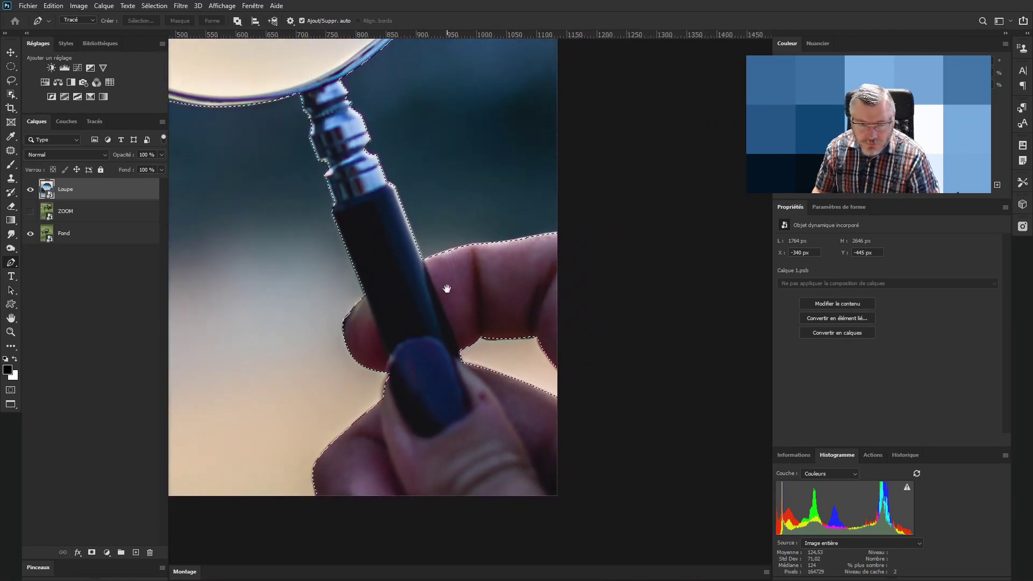
scroll(443, 293, "down", 1)
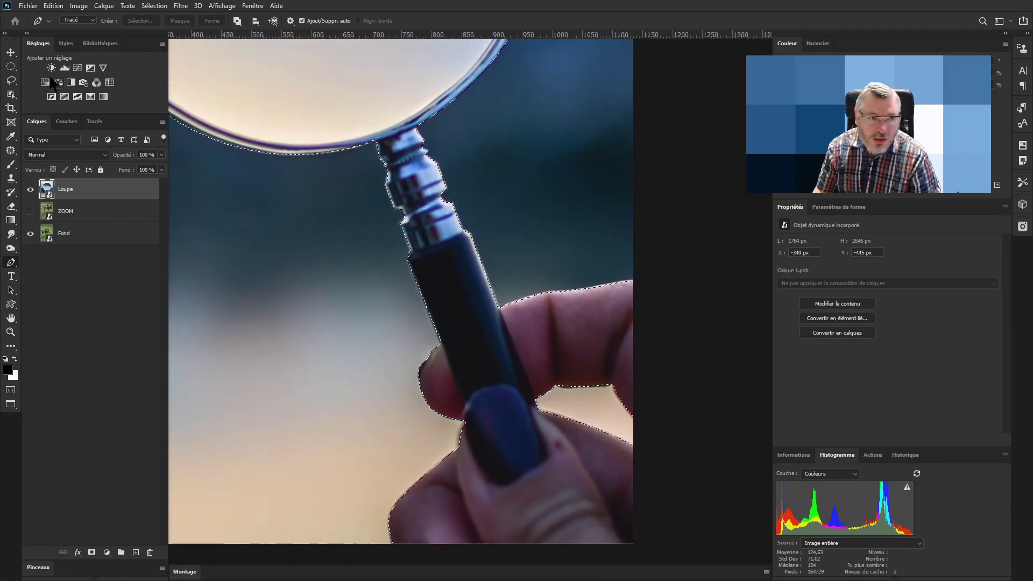
- Open the selection in Select and Mask and brush along the index finger's top edge to refine it
left_click(11, 80)
left_click(287, 20)
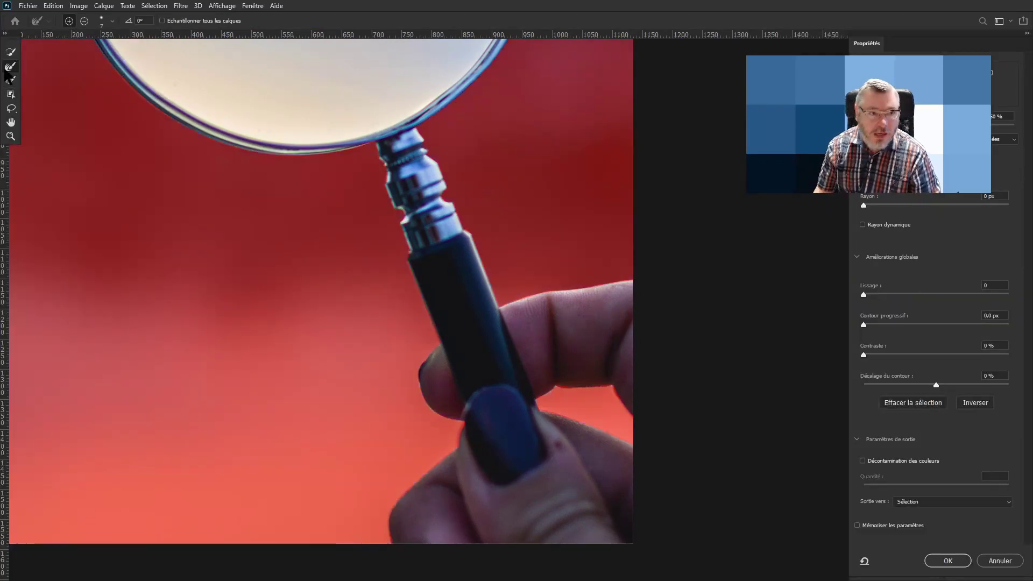
scroll(559, 312, "up", 5)
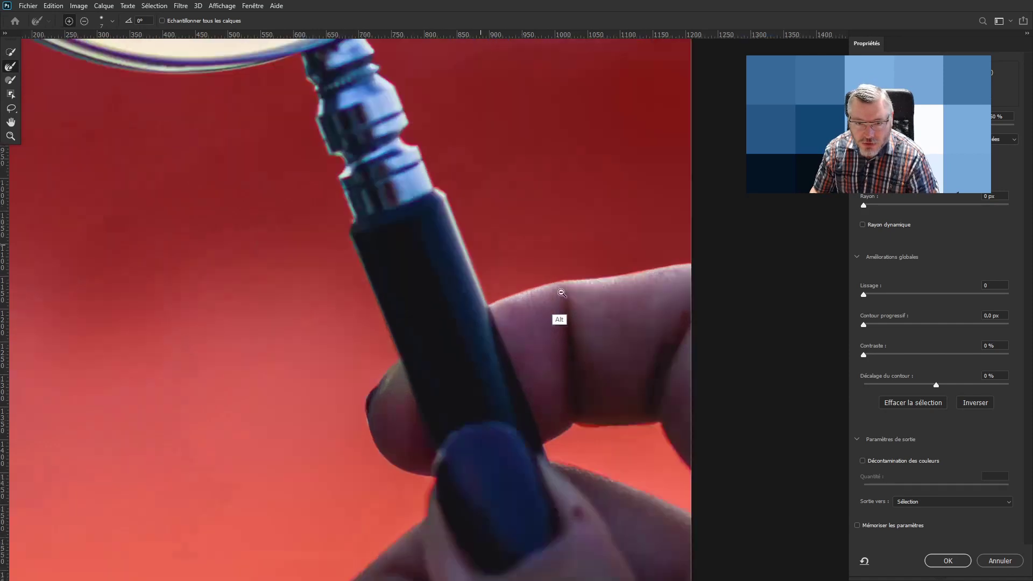
left_click_drag(573, 289, 431, 244)
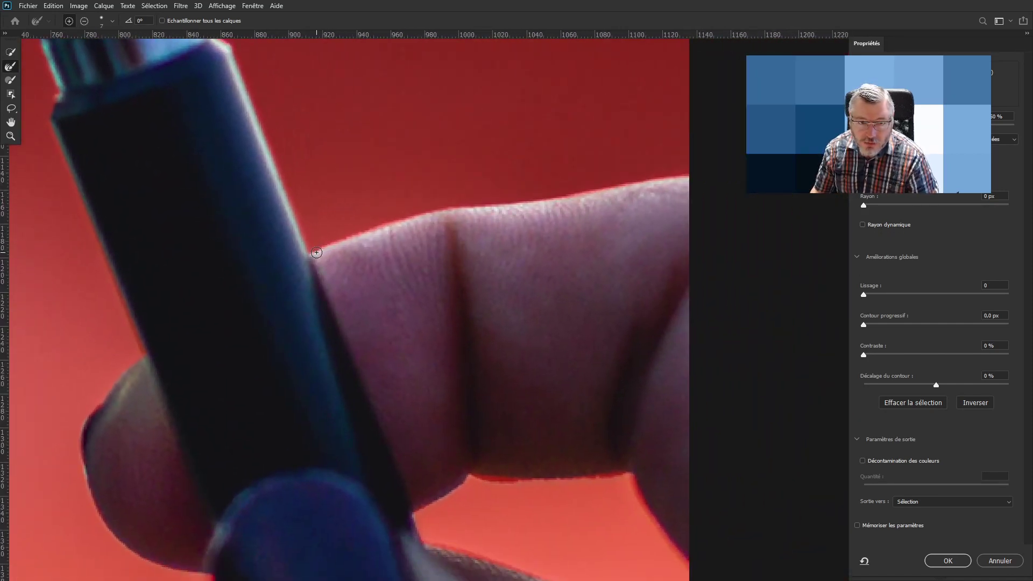
left_click_drag(326, 246, 365, 228)
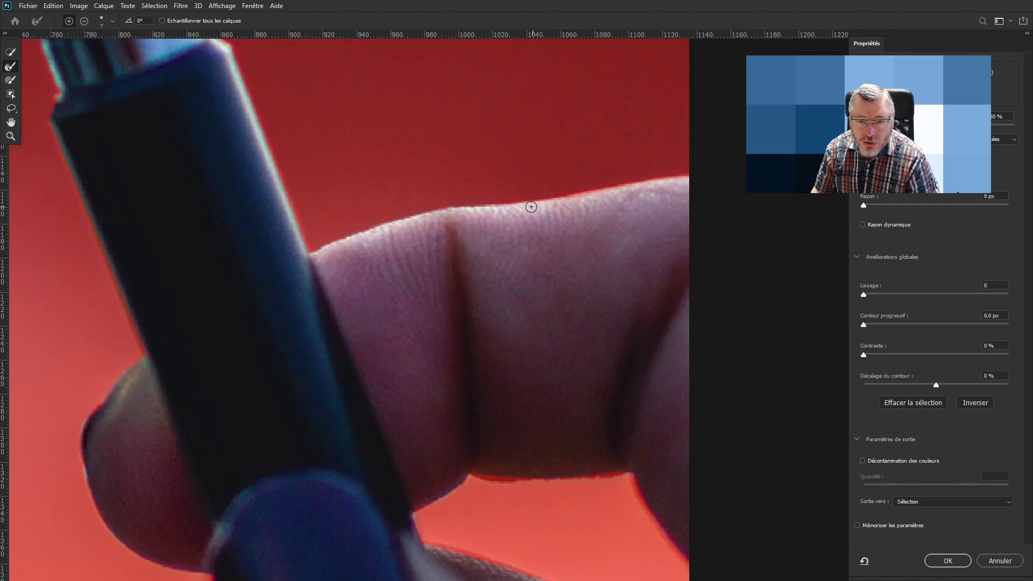
left_click_drag(524, 202, 680, 176)
- Refine the edges around the finger gap, the lower fingers and the fingertip, and output the result as a selection
left_click_drag(641, 405, 592, 242)
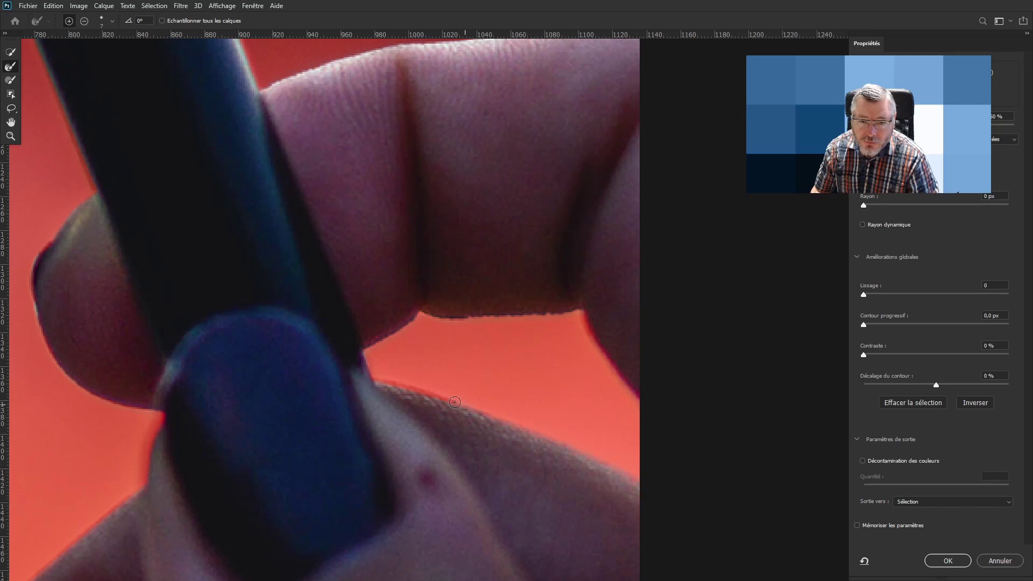
left_click_drag(475, 416, 671, 196)
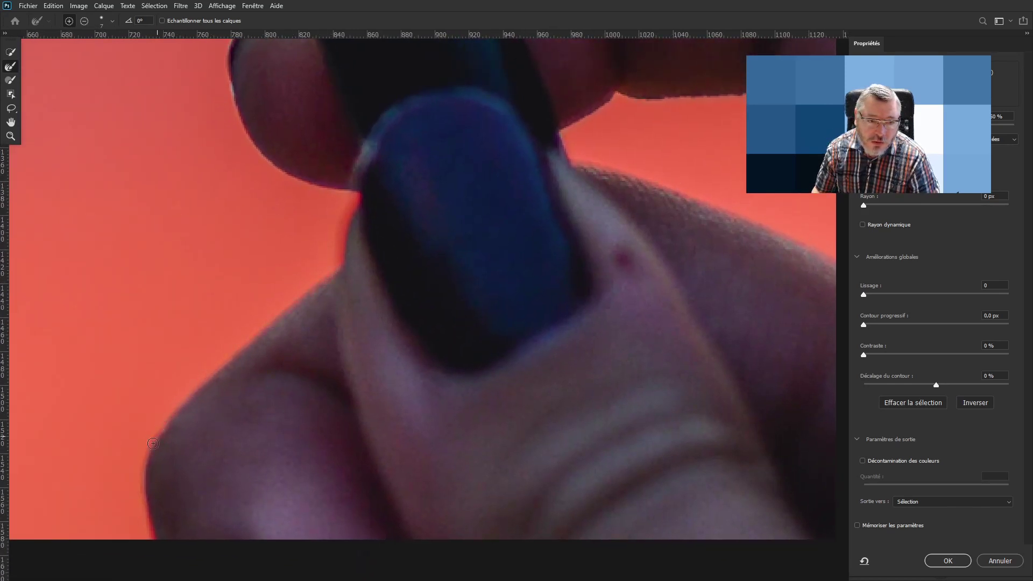
left_click_drag(272, 301, 330, 482)
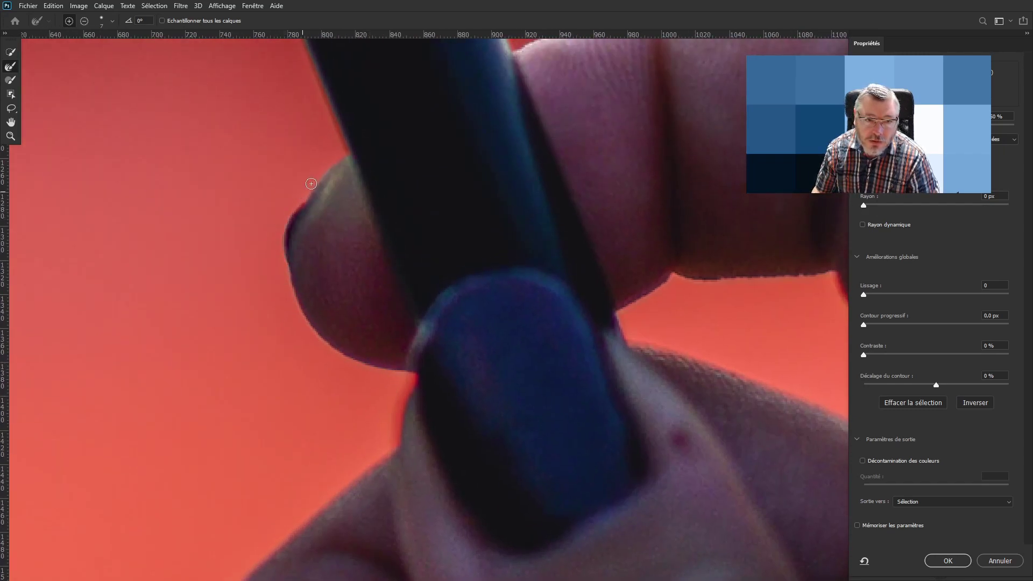
left_click_drag(478, 268, 386, 295)
left_click_drag(500, 245, 521, 385)
left_click_drag(482, 322, 461, 330)
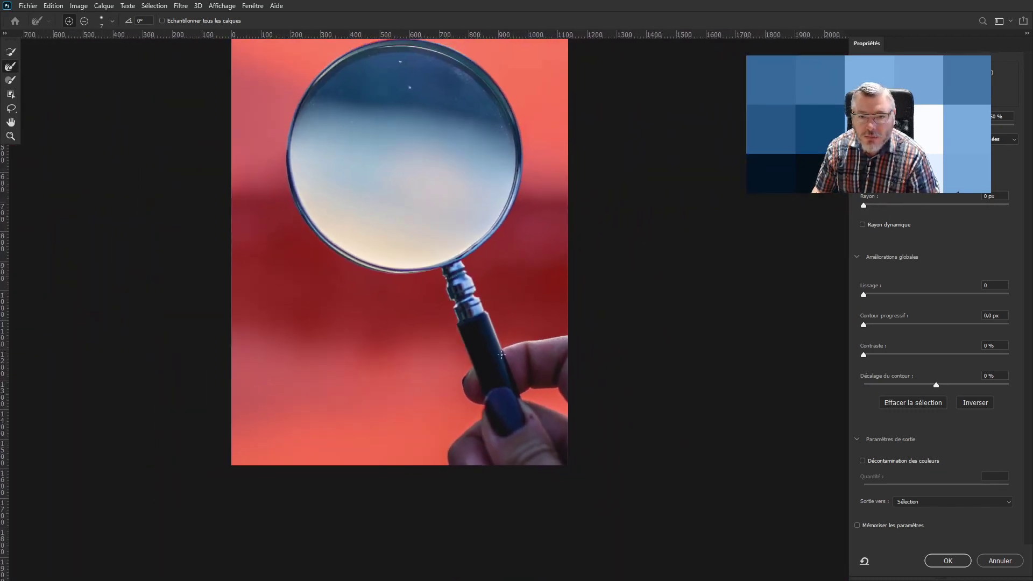
left_click(948, 560)
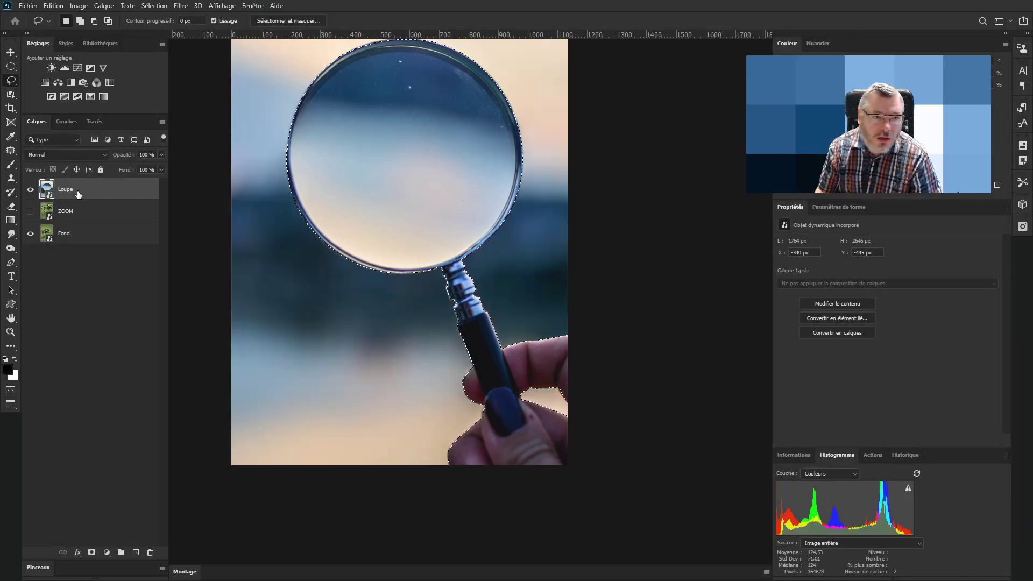
- Add a layer mask from the selection to the Loupe layer and make the ZOOM layer visible
left_click(91, 552)
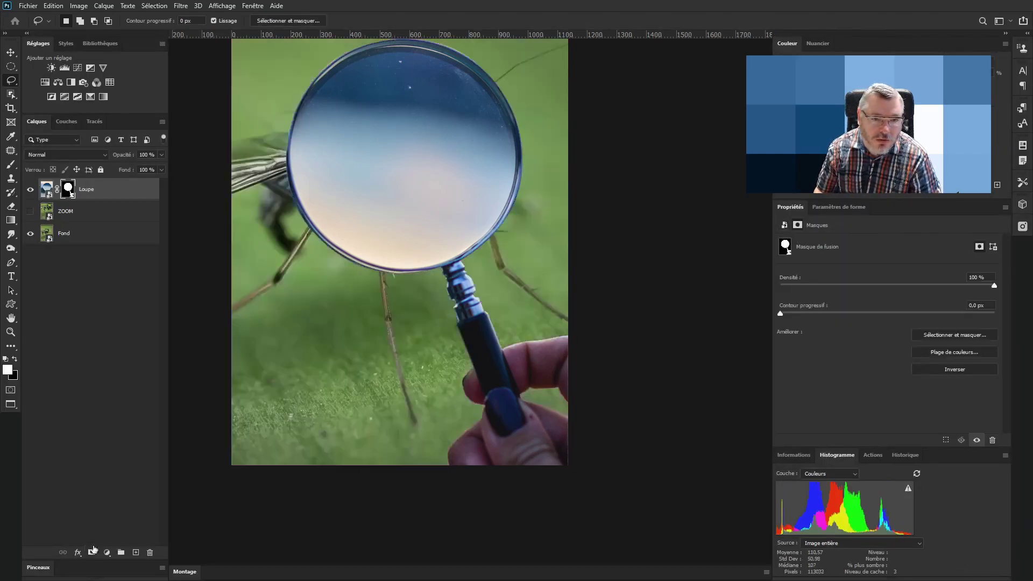
left_click_drag(434, 349, 526, 439)
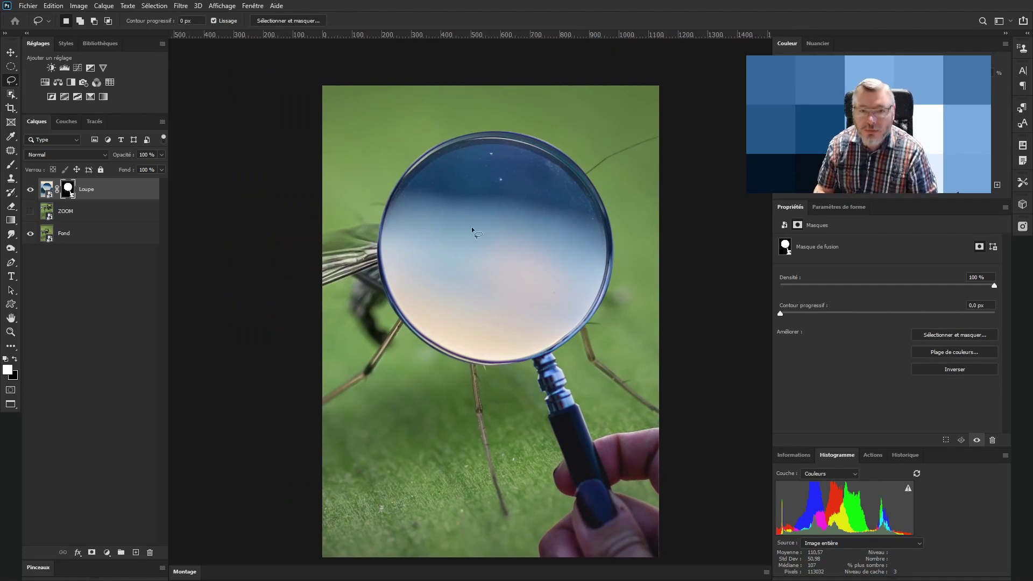
left_click(113, 192)
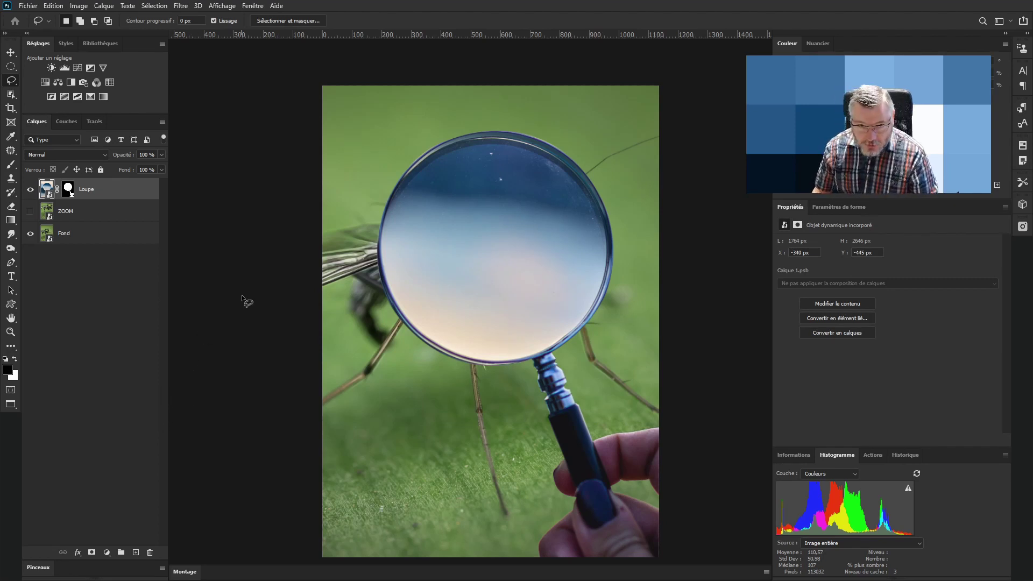
left_click(30, 213)
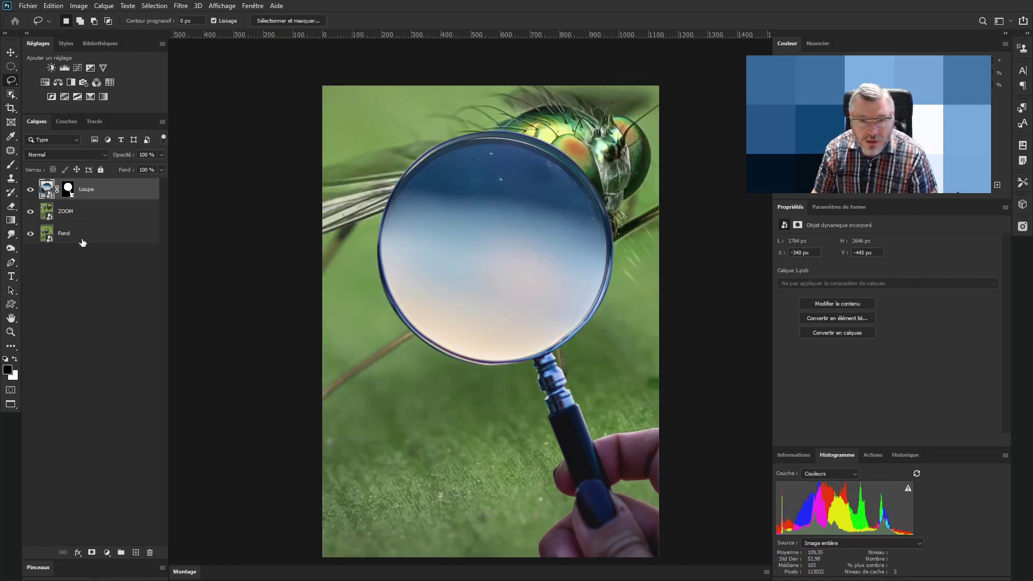
- Select the inside of the magnifying lens with an elliptical selection and add it as a mask to the ZOOM layer
left_click(90, 220)
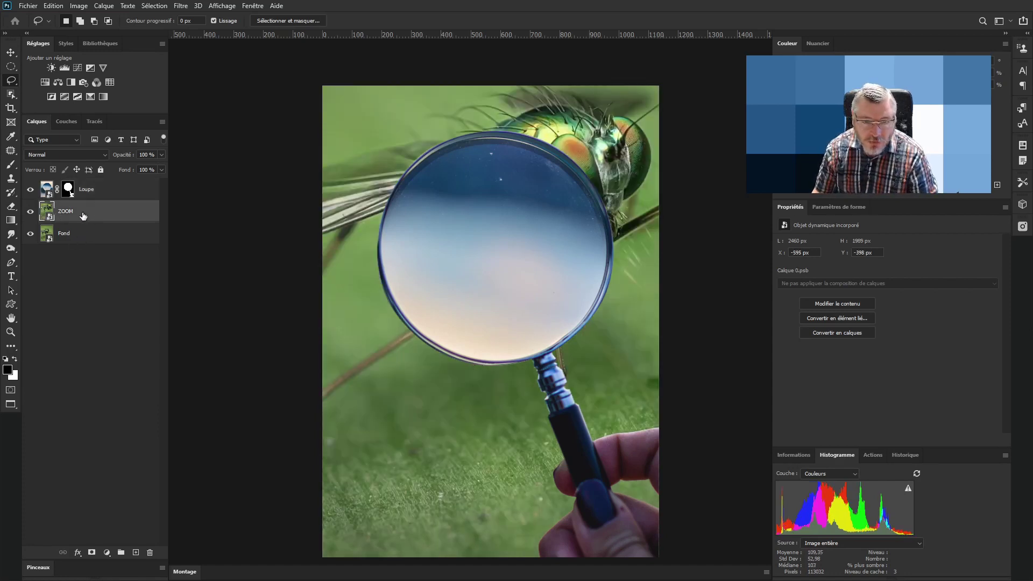
left_click(31, 213)
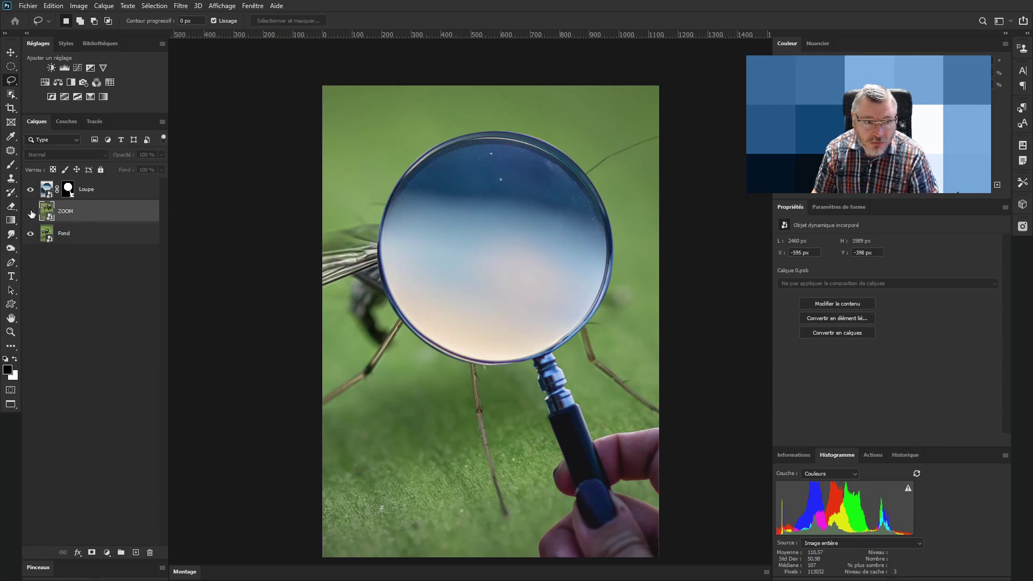
left_click(31, 213)
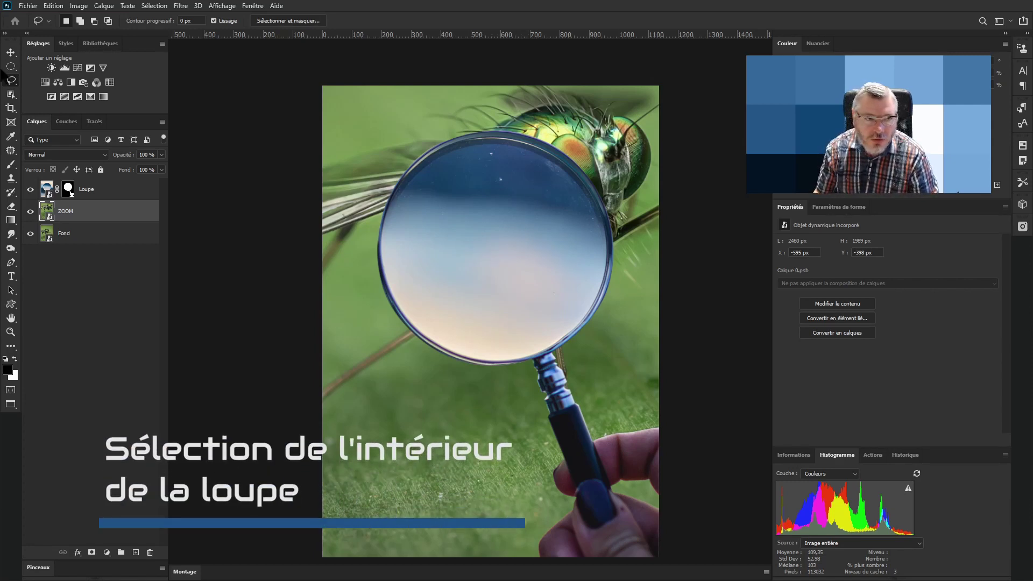
left_click(11, 66)
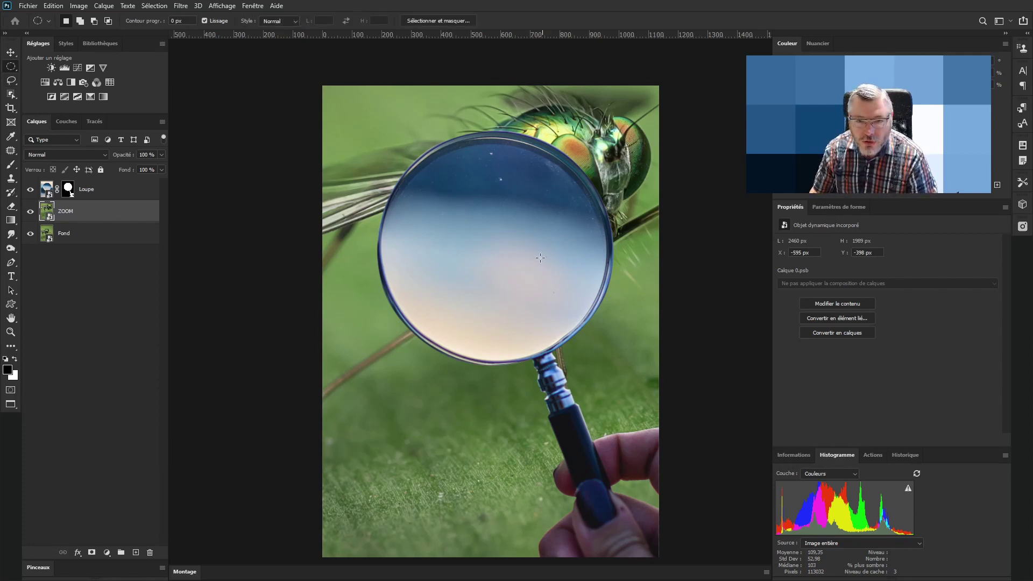
scroll(475, 229, "up", 4)
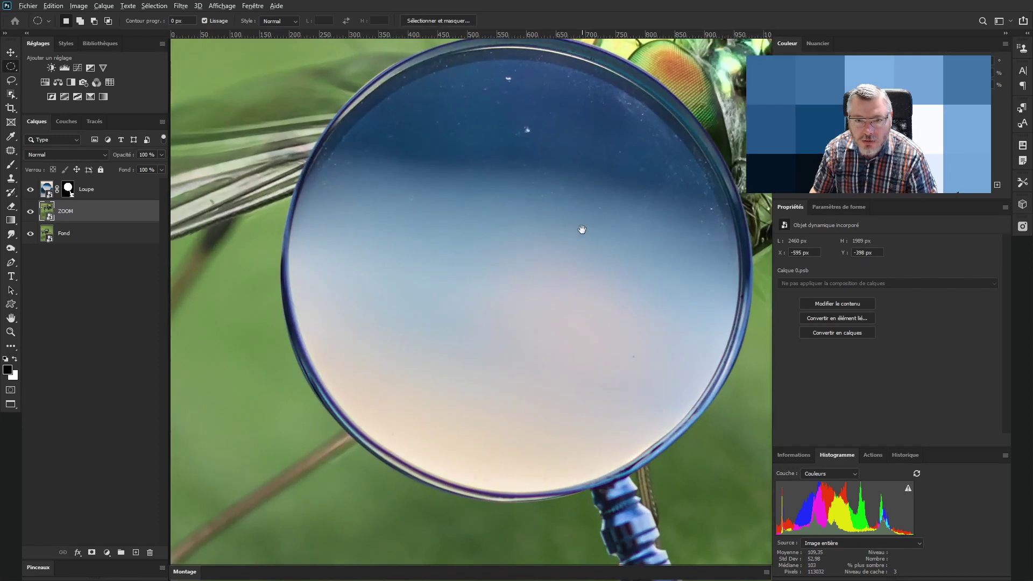
left_click_drag(582, 230, 516, 238)
left_click_drag(225, 92, 675, 507)
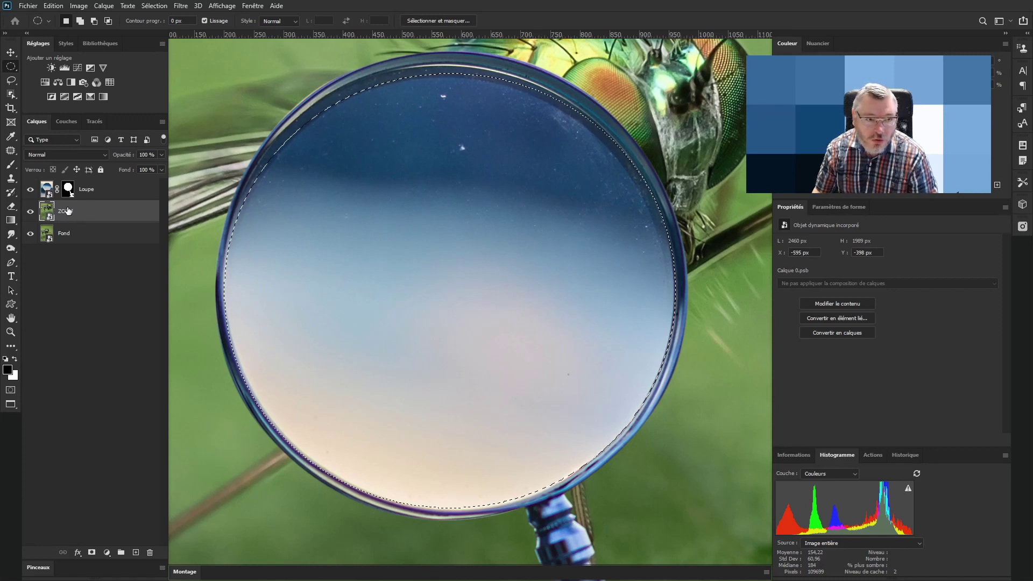
left_click(92, 553)
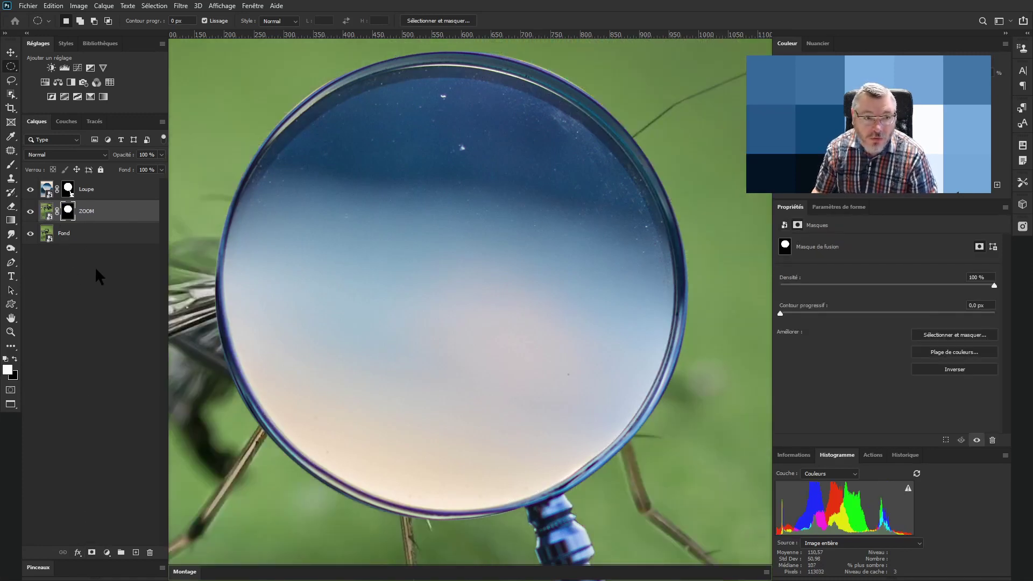
- Hide the Loupe layer, unlink the ZOOM layer's mask and move the zoomed fly image so its head sits within the circle
left_click(31, 189)
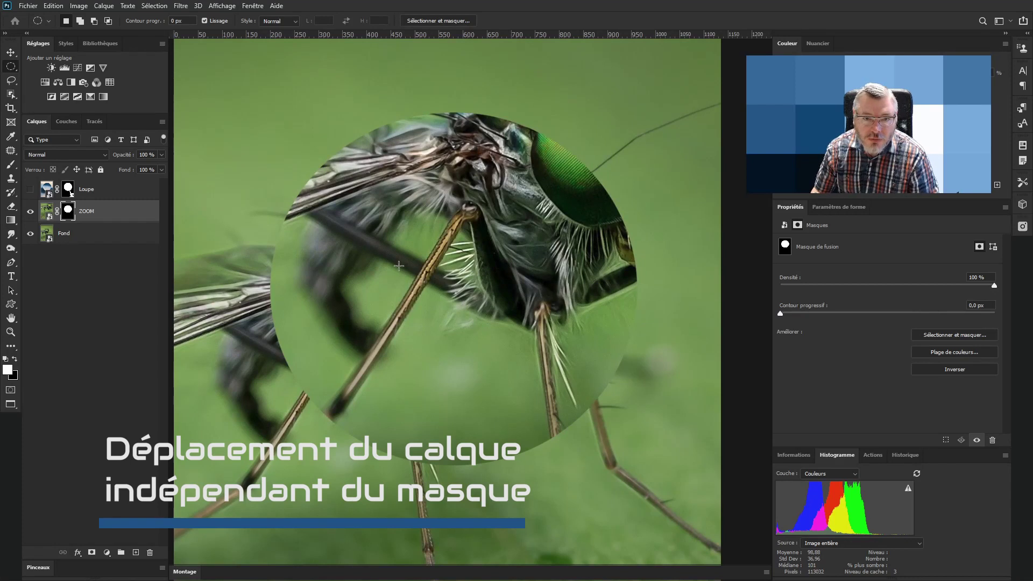
left_click(57, 211)
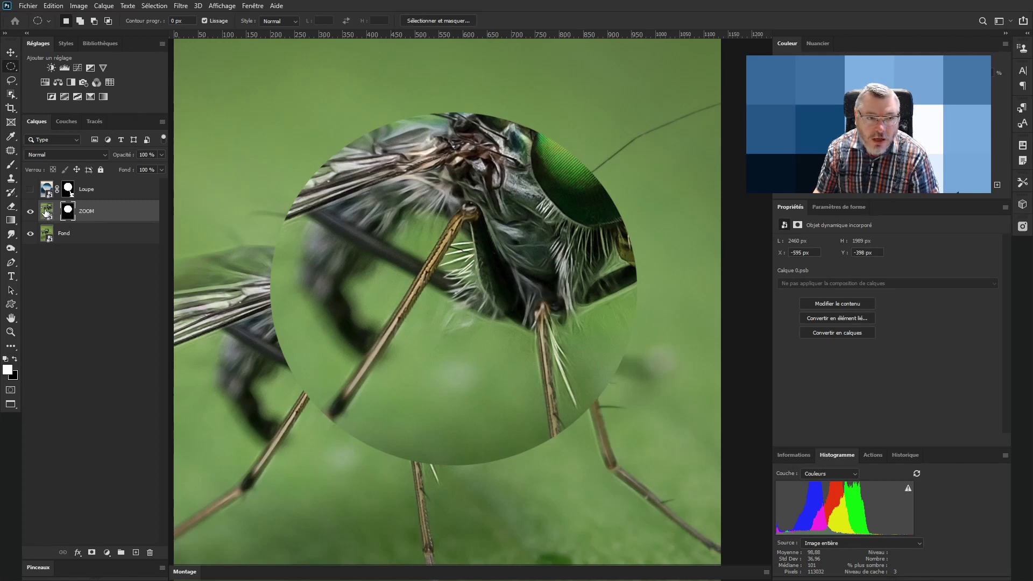
left_click(48, 211)
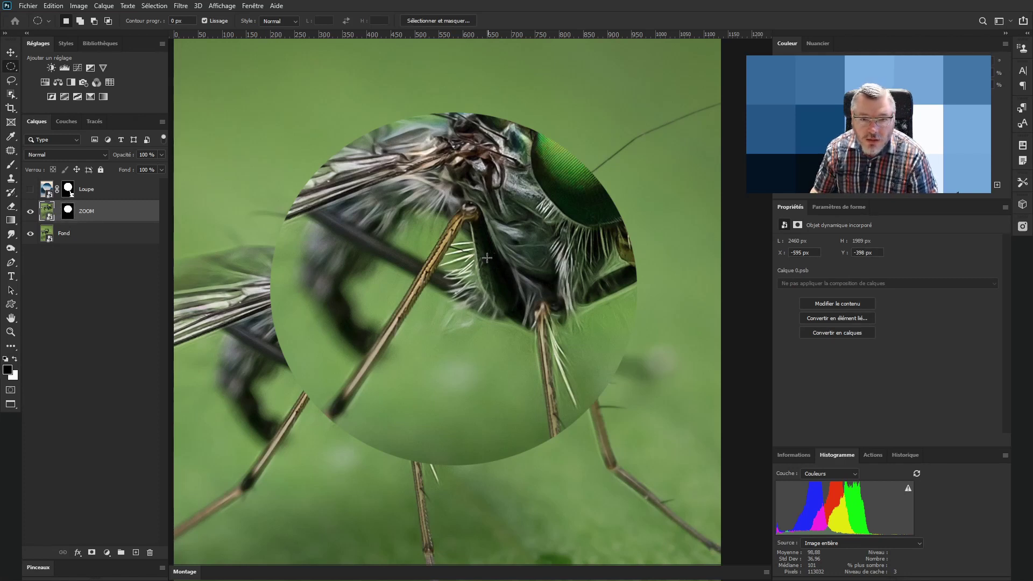
key("v")
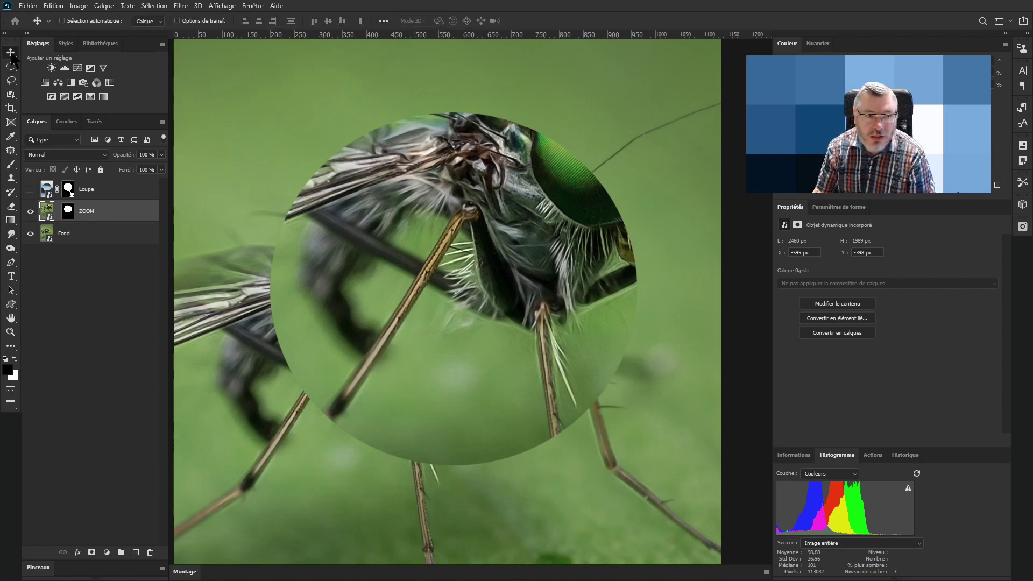
left_click_drag(516, 221, 464, 285)
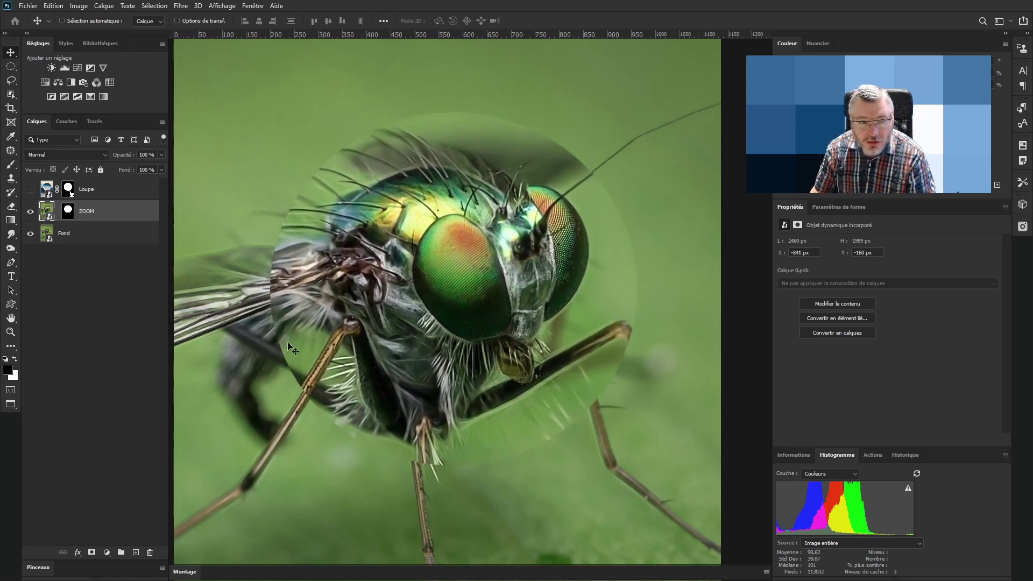
- Relink the ZOOM layer to its mask and show the Loupe layer again
left_click(57, 211)
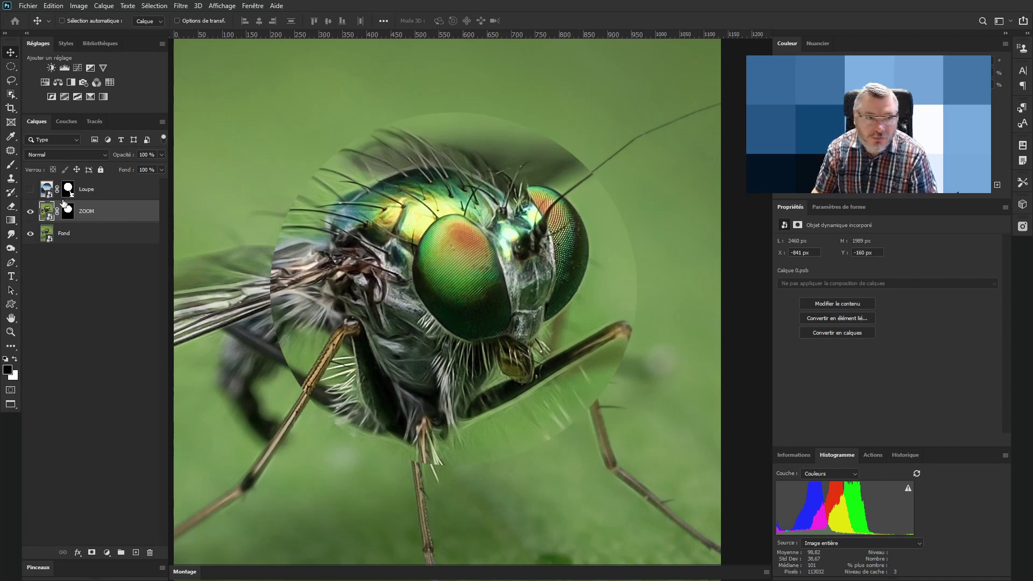
left_click(30, 191)
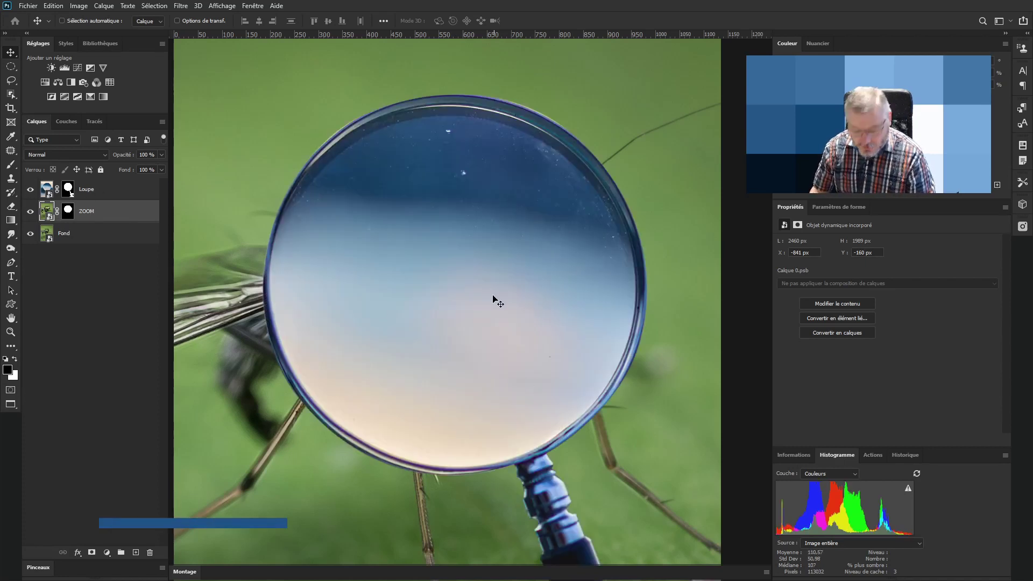
mouse_move(493, 300)
left_mouse_down()
mouse_move(459, 316)
mouse_move(500, 286)
left_mouse_up()
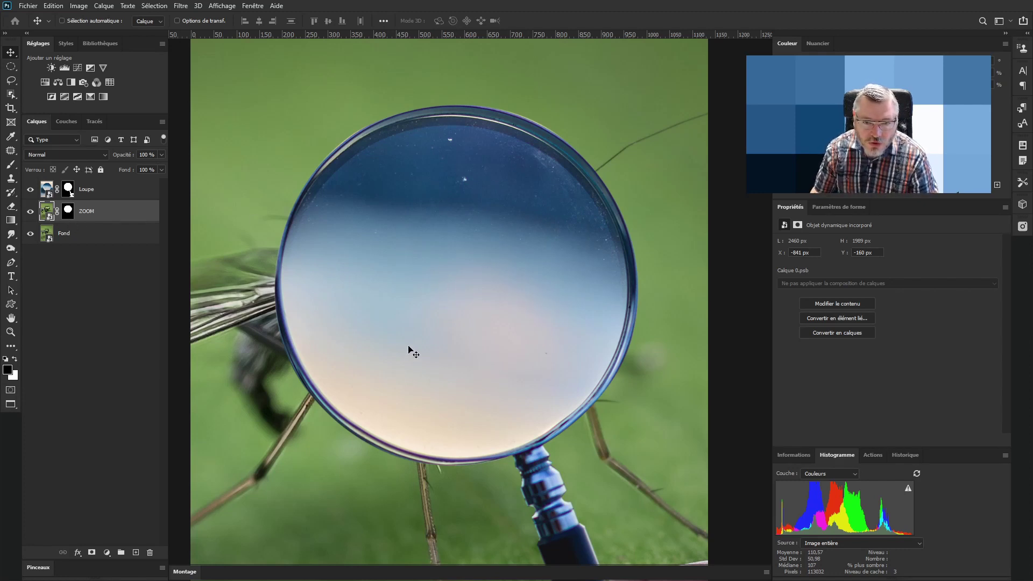
- Try the Loupe layer at about 70% opacity and restore it to 100%
left_click(100, 192)
left_click_drag(127, 155, 107, 158)
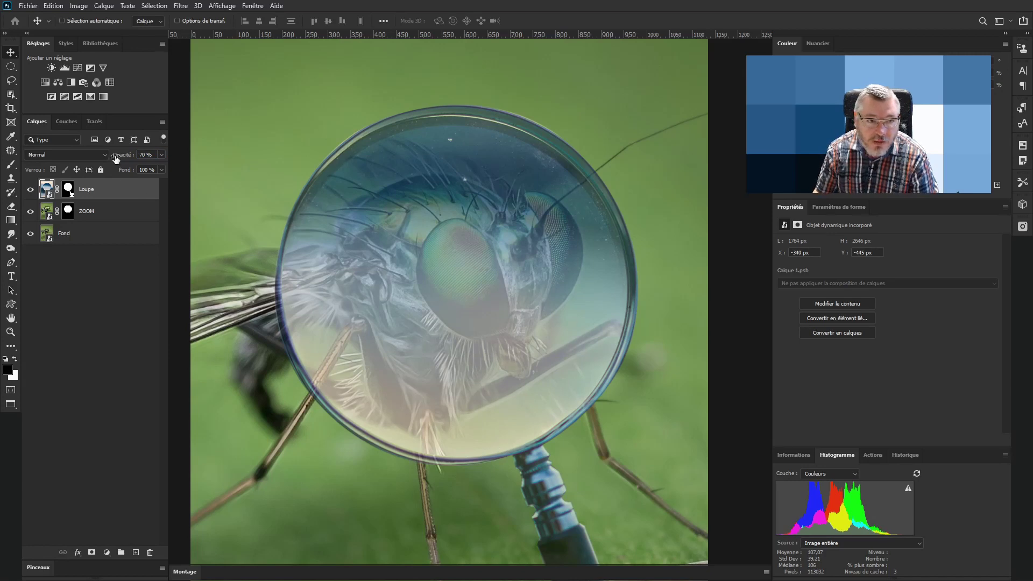
left_click_drag(121, 158, 196, 171)
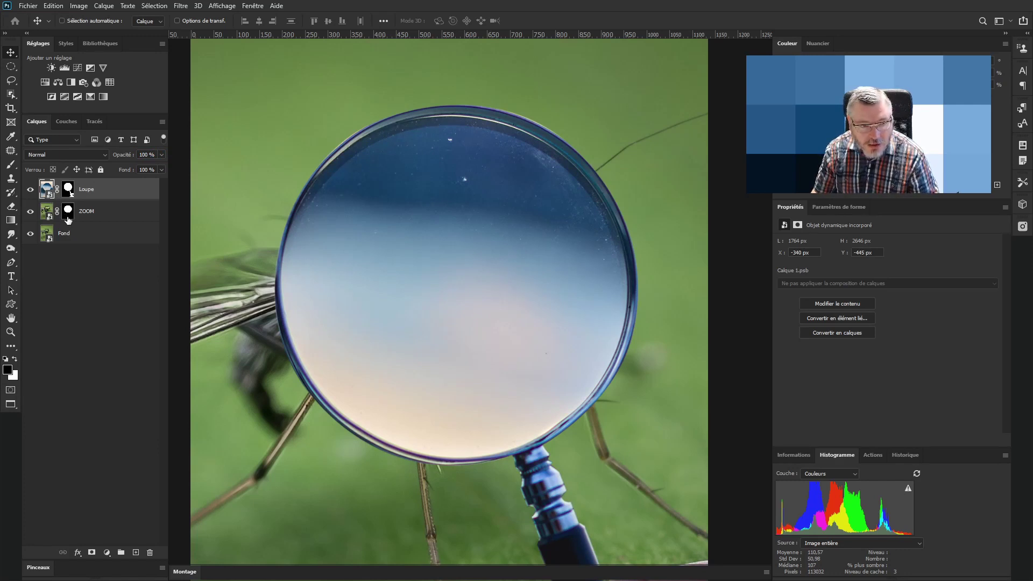
- Load the ZOOM layer's mask as a selection and create a new group above the Loupe layer masked by it
left_click(67, 216, "ctrl")
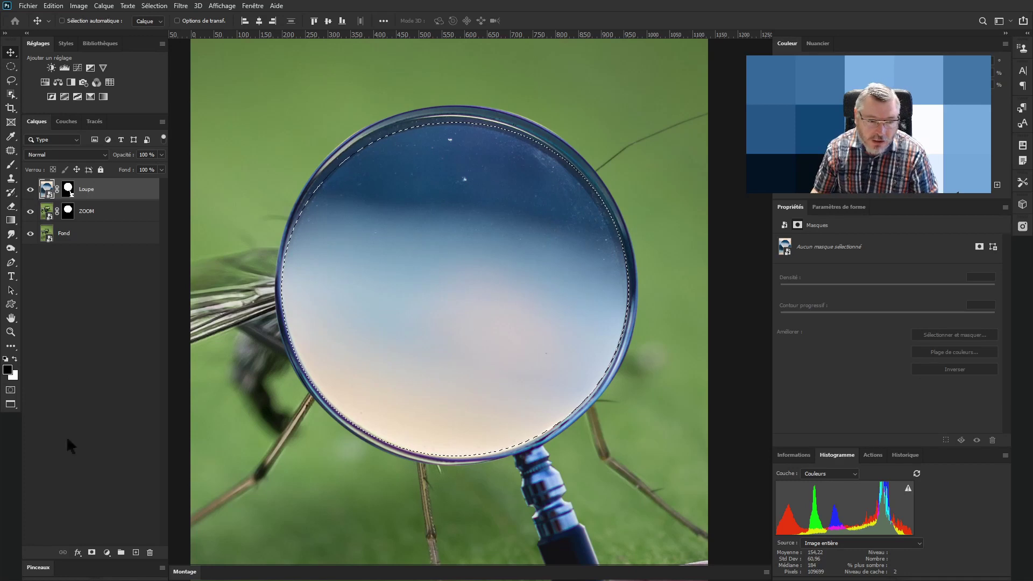
left_click(121, 552)
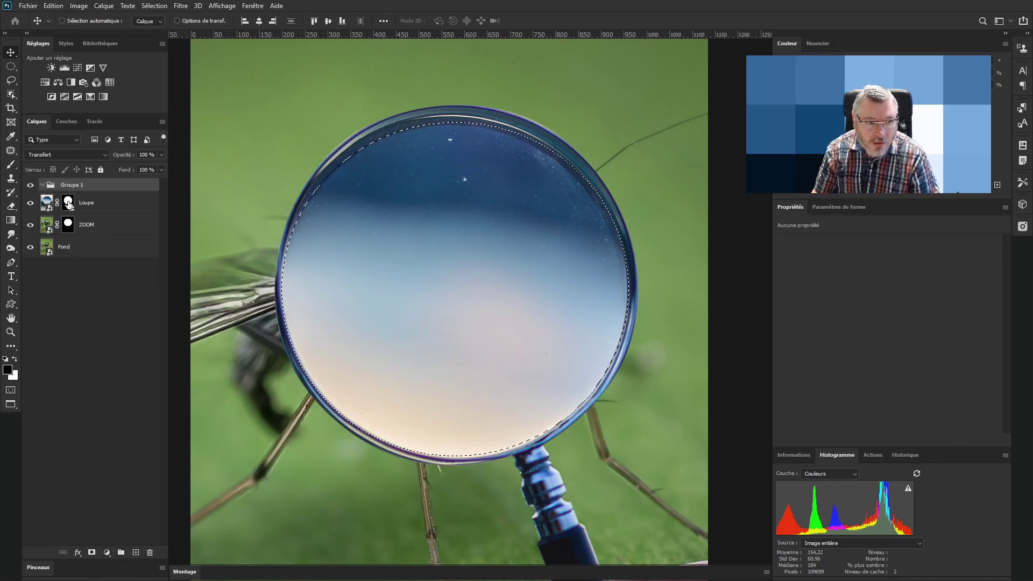
left_click(91, 552)
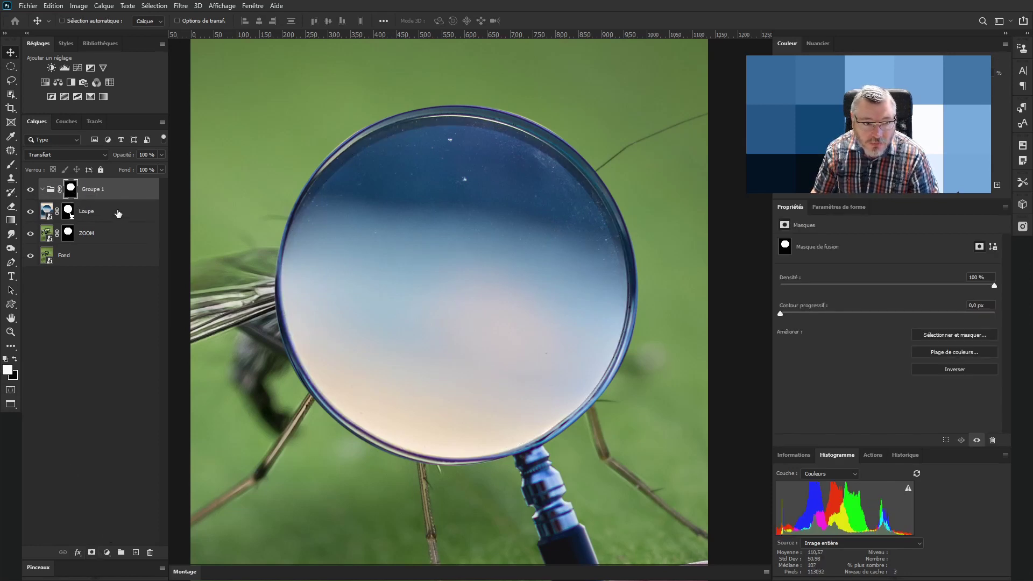
- Move the Loupe layer into Groupe 1 and invert the group's mask
left_click_drag(118, 214, 92, 189)
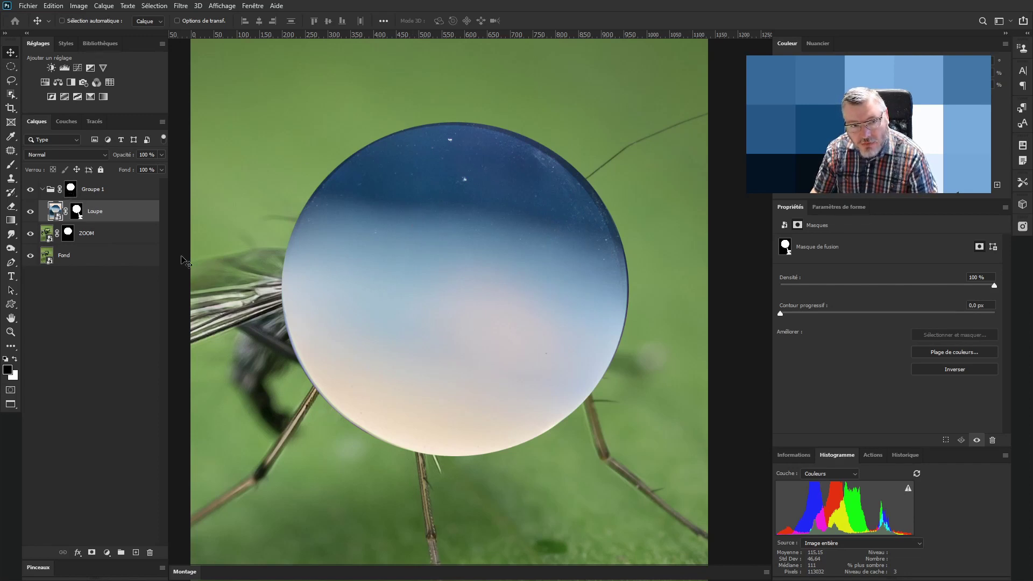
left_click(70, 189)
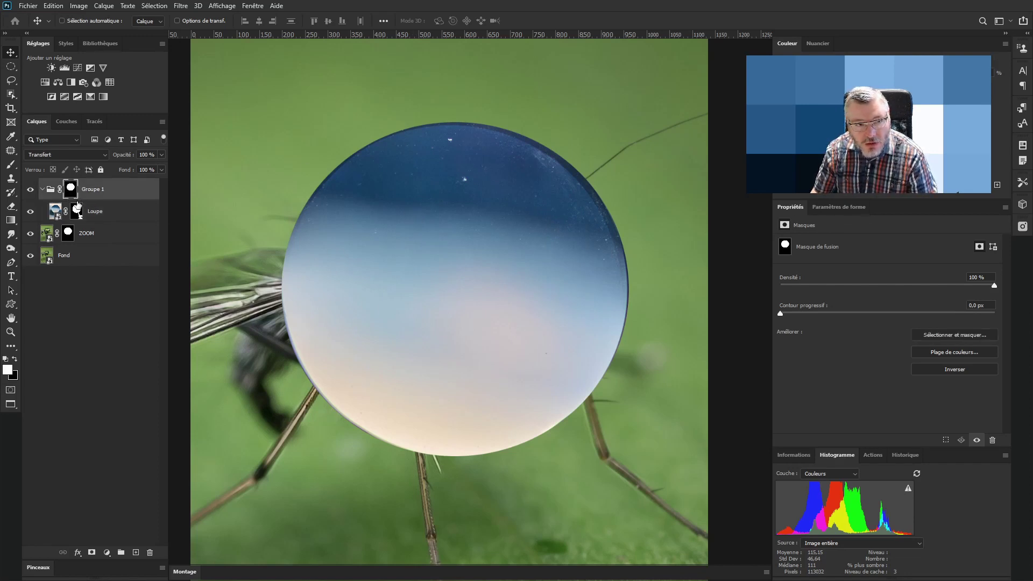
key("ctrl+i")
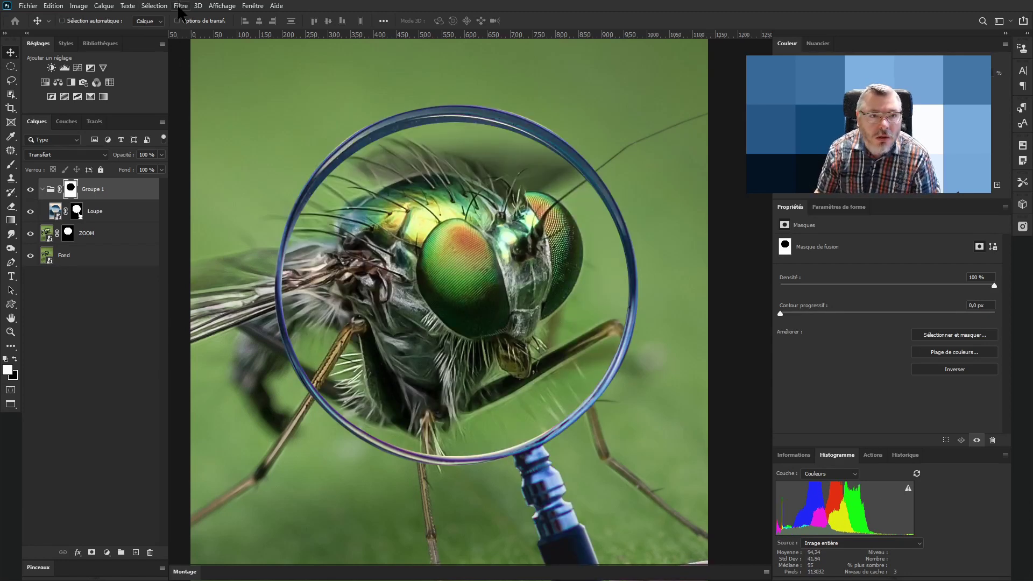
left_click(156, 6)
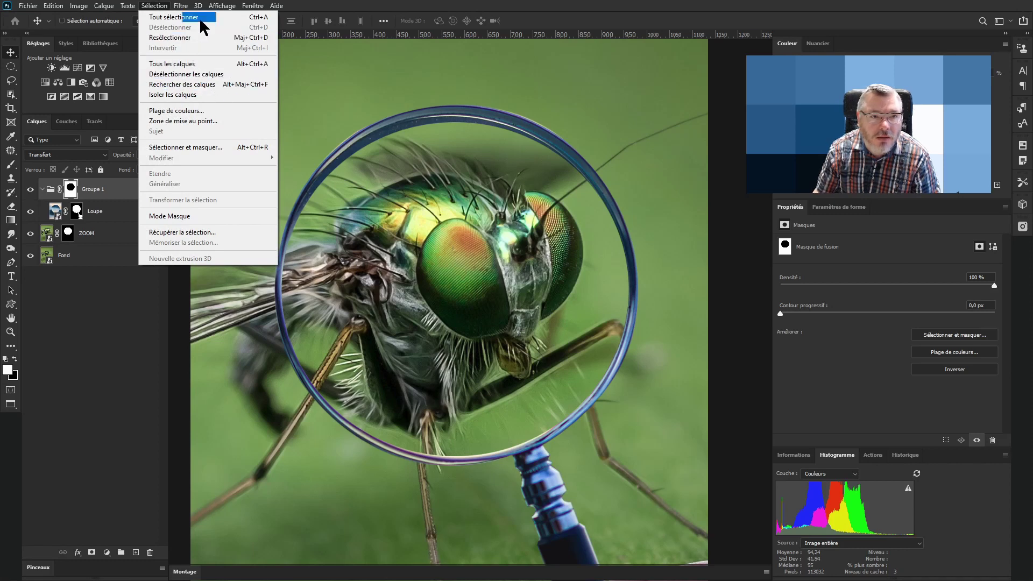
mouse_move(155, 6)
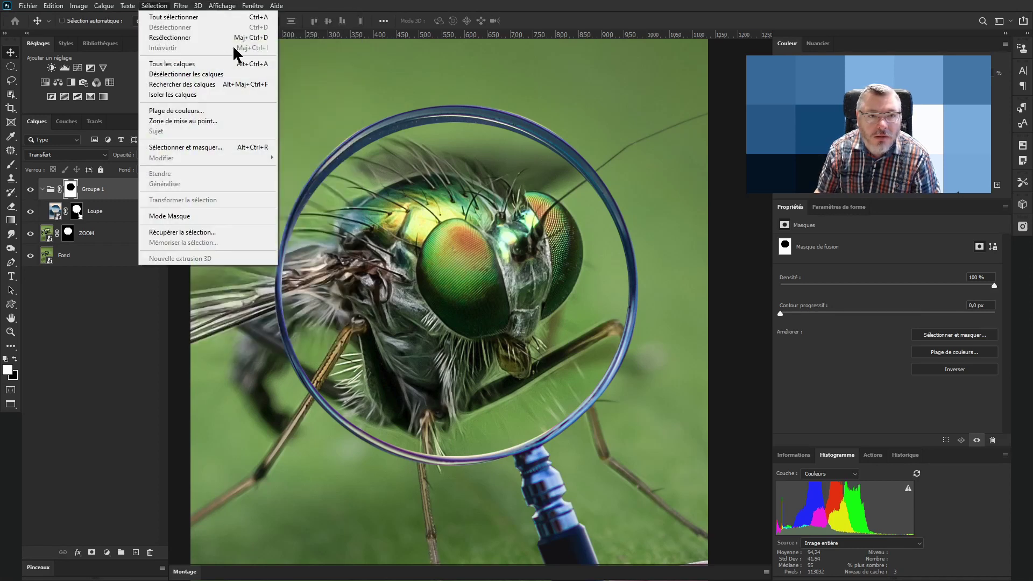
left_click(102, 385)
left_click(102, 390)
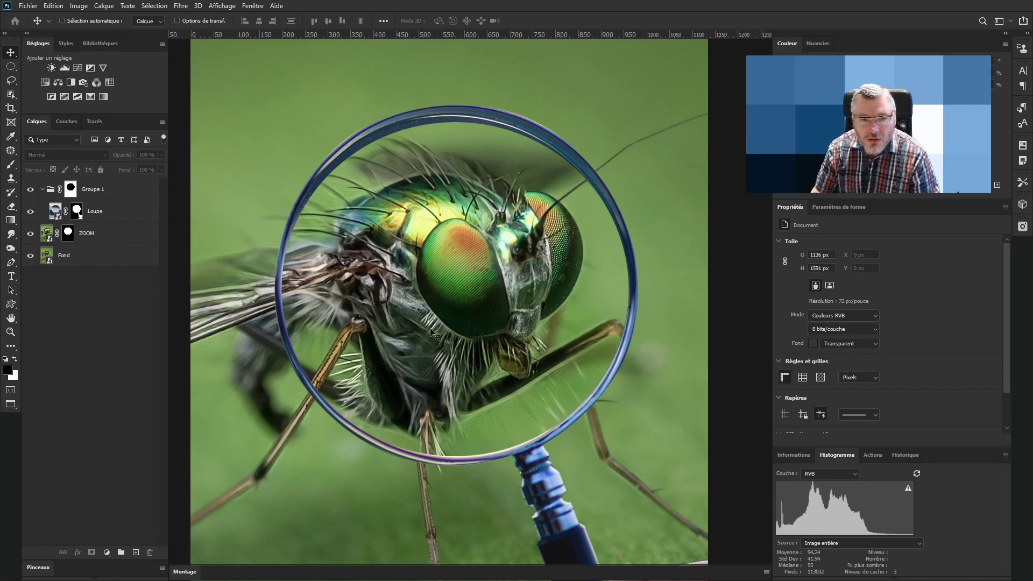
- Reduce the density of Groupe 1's mask to 67% so the glass reflection partly overlays the fly
left_click(71, 190)
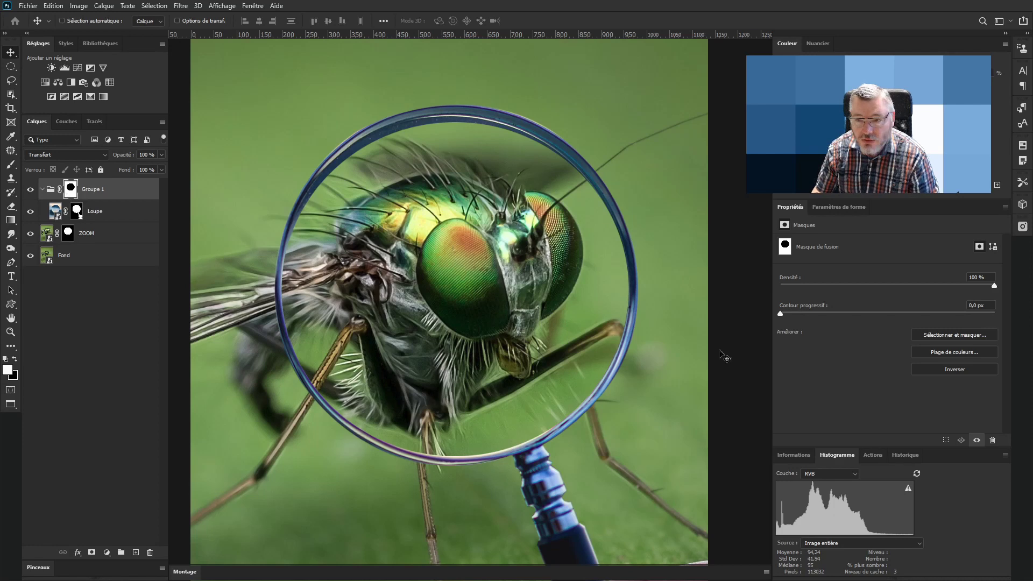
left_click_drag(994, 285, 924, 284)
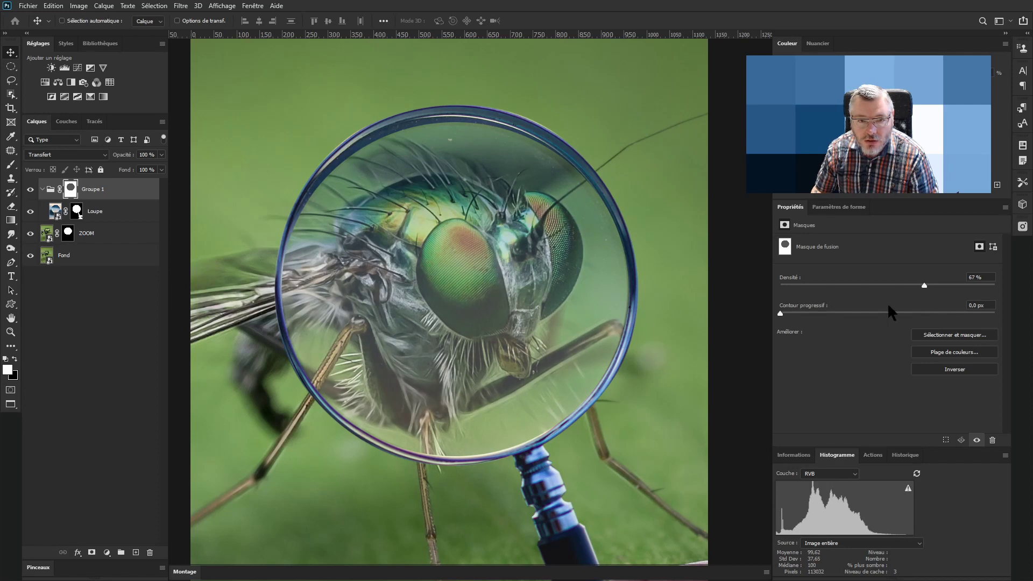
left_click_drag(486, 295, 448, 298)
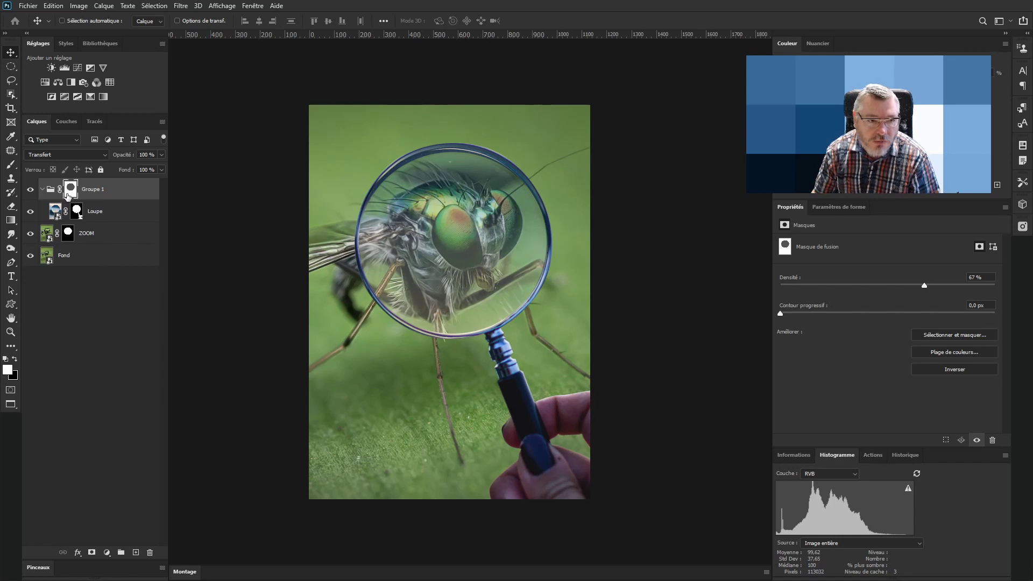
- Add a Hue/Saturation adjustment above the Loupe layer inside the group and set the Cyans saturation to -100
left_click(53, 214)
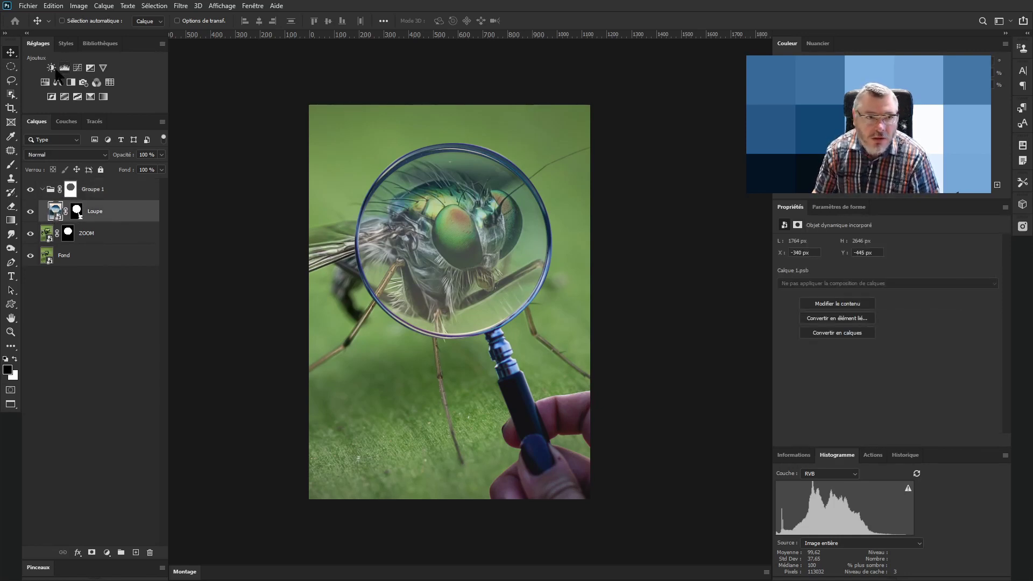
left_click(45, 83)
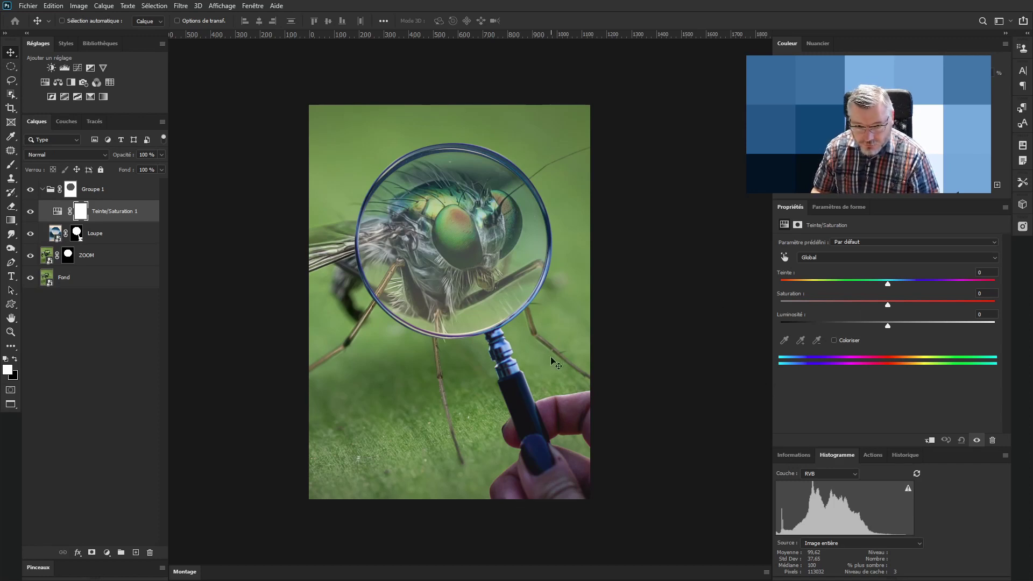
scroll(559, 349, "up", 2)
scroll(581, 324, "down", 2)
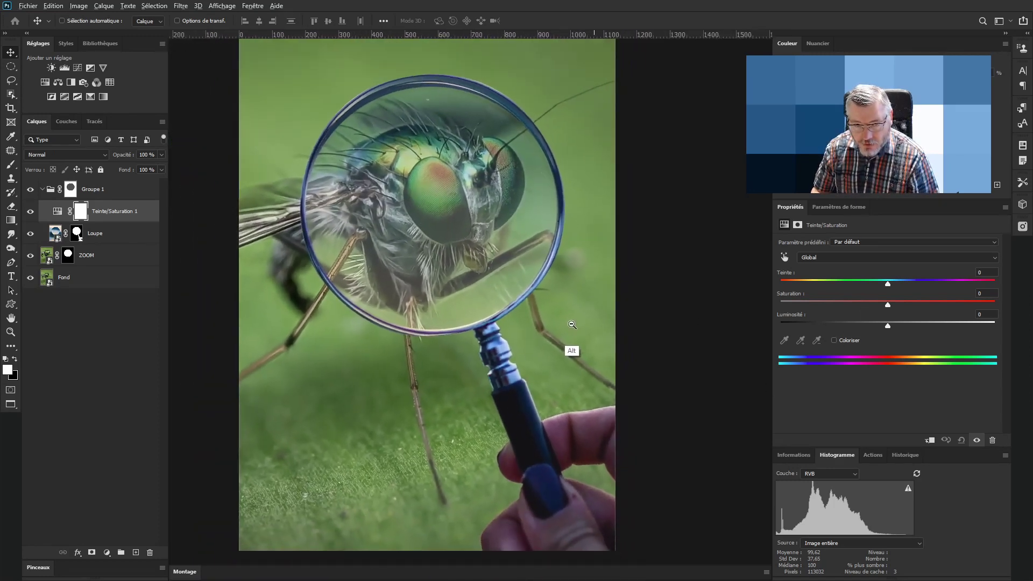
left_click(861, 256)
left_click(838, 298)
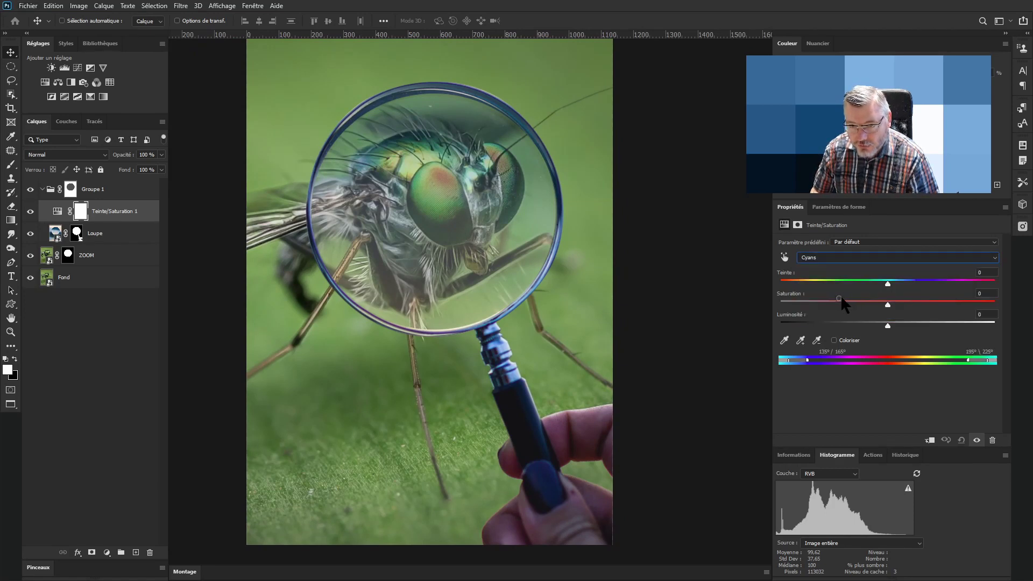
left_click_drag(889, 300, 773, 304)
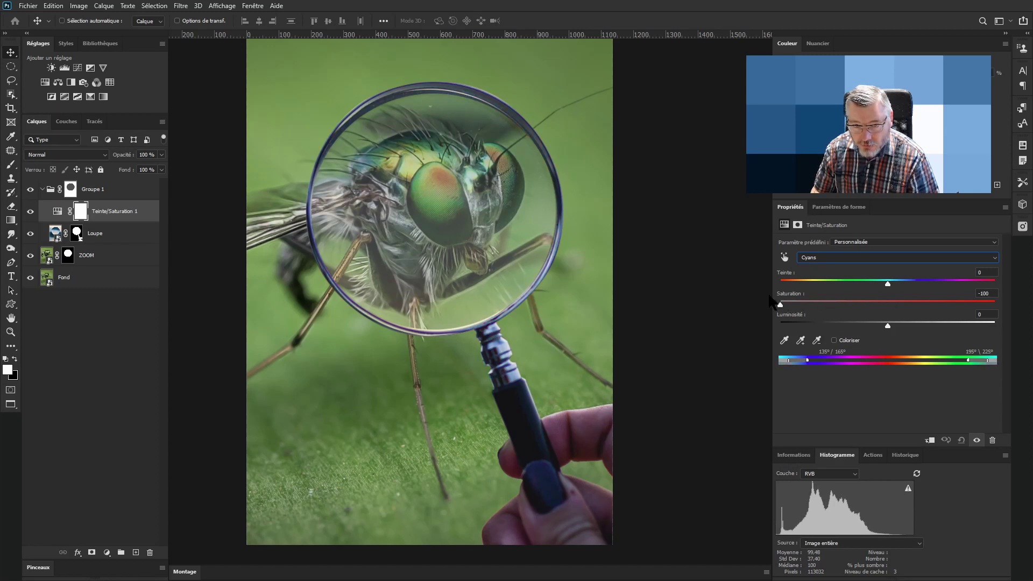
- Set the Blues (Bleus) saturation of Teinte/Saturation 1 to -42 and clip the adjustment to the Loupe layer
left_click(845, 257)
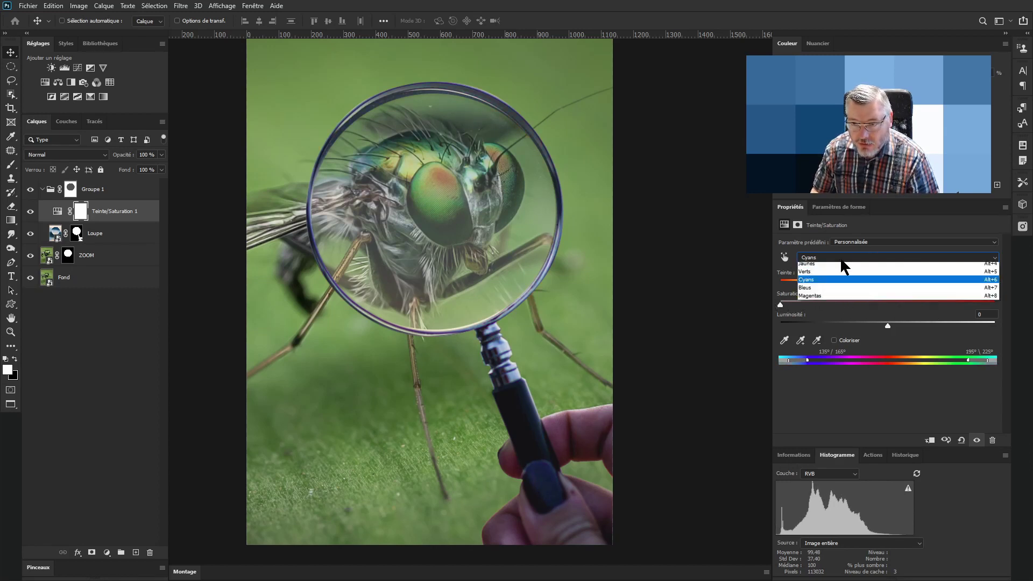
left_click(837, 307)
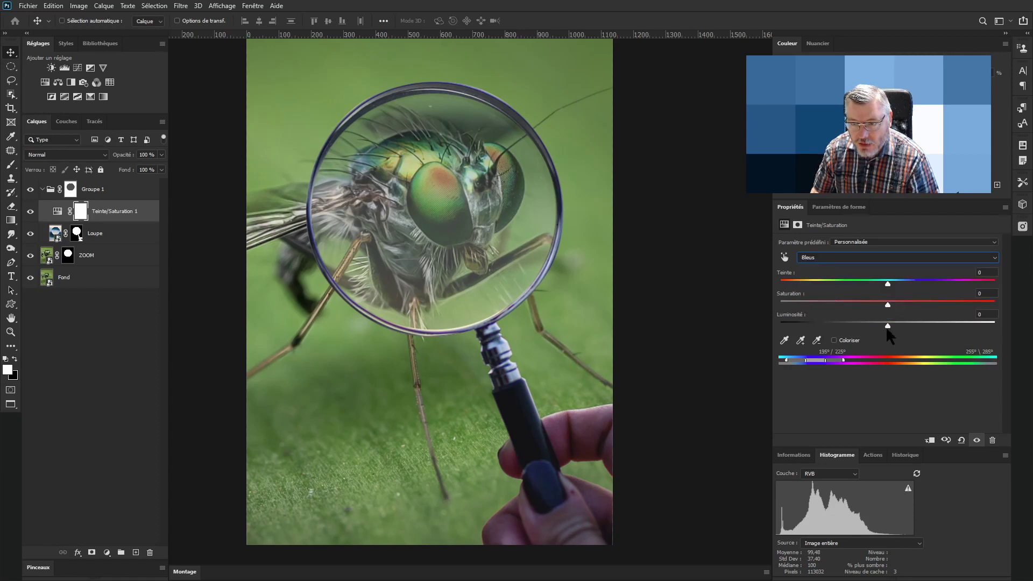
left_click_drag(888, 326, 842, 308)
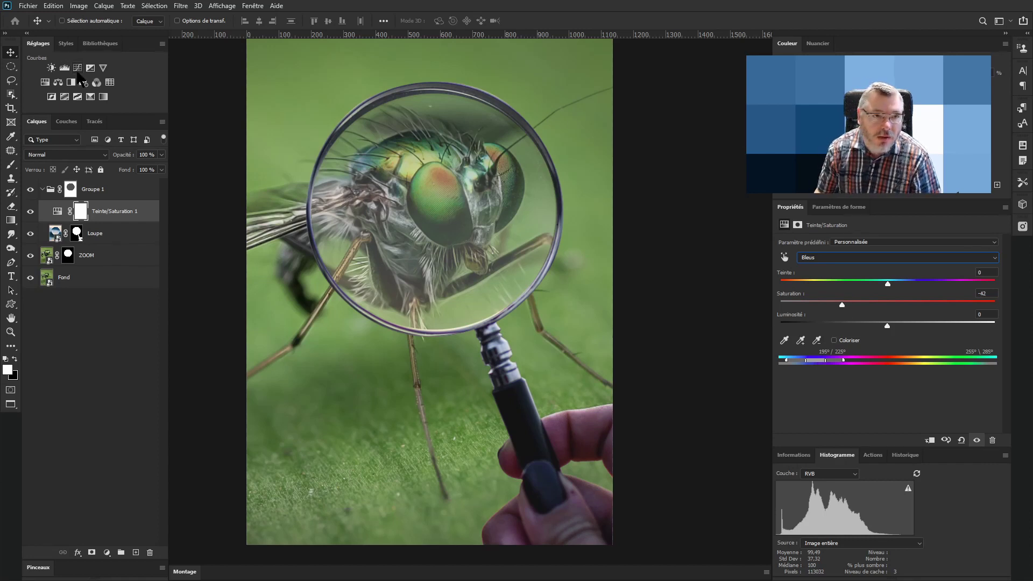
left_click(139, 222, "alt")
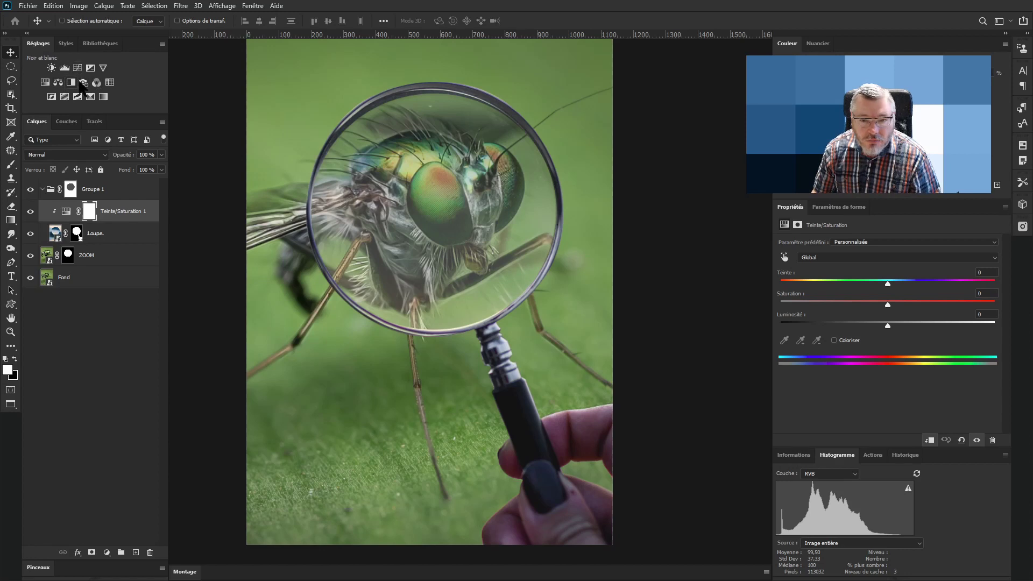
- Add a Curves adjustment clipped to the Loupe layer and set it to Superposition blending at 58% opacity
scroll(480, 286, "down", 4)
scroll(454, 293, "up", 2)
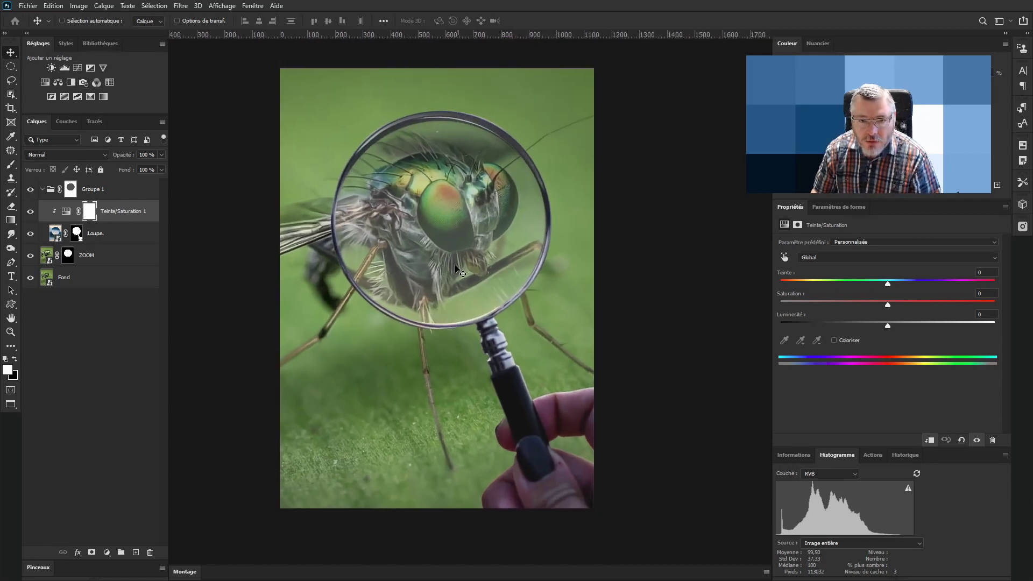
left_click(77, 68)
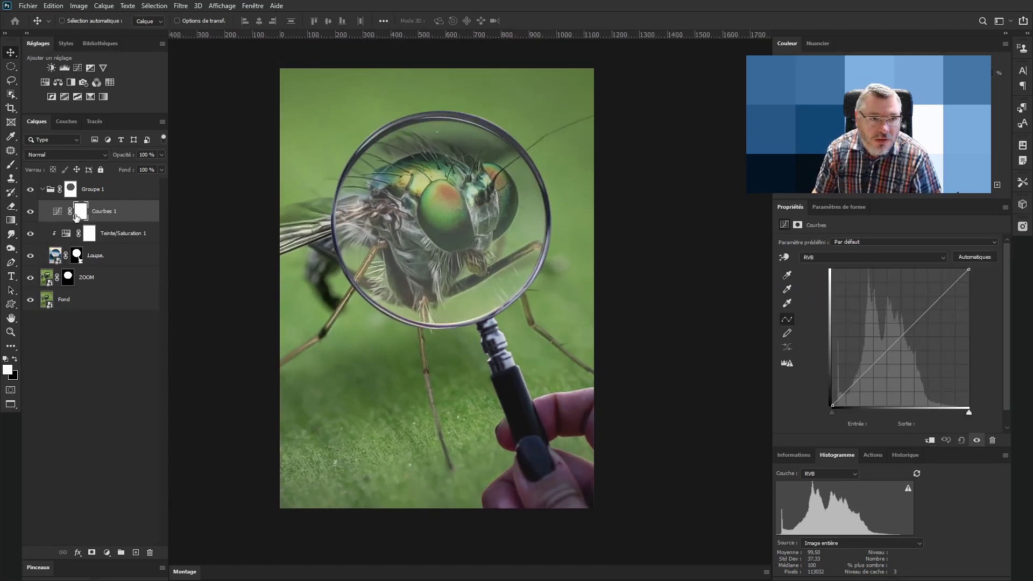
left_click(70, 155)
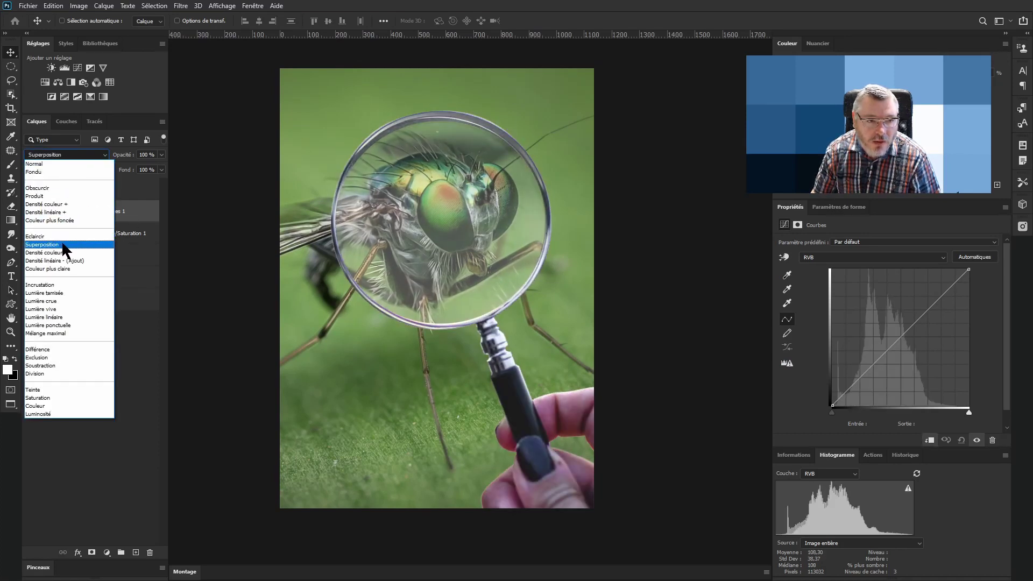
left_click(65, 245)
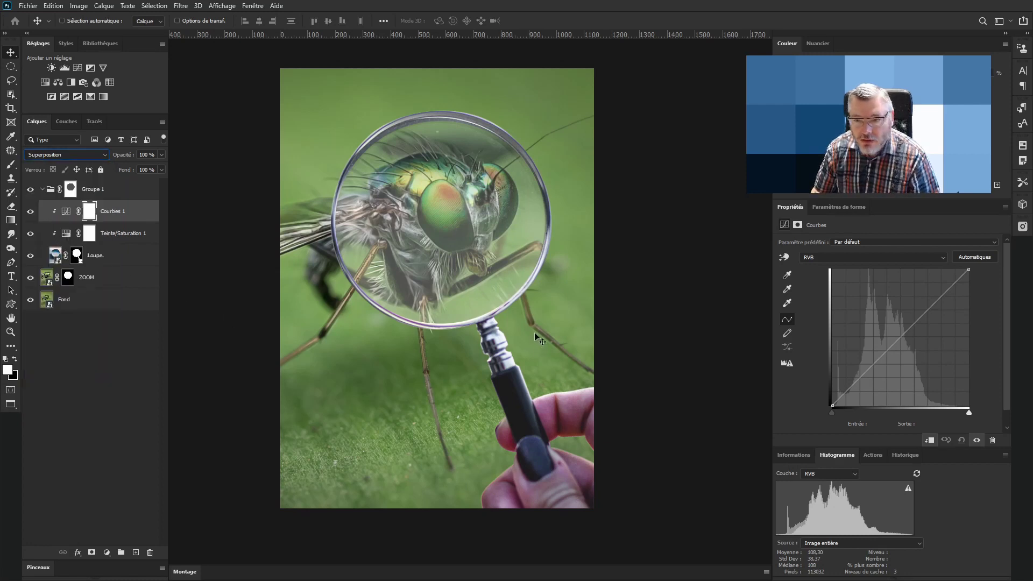
left_click(123, 156)
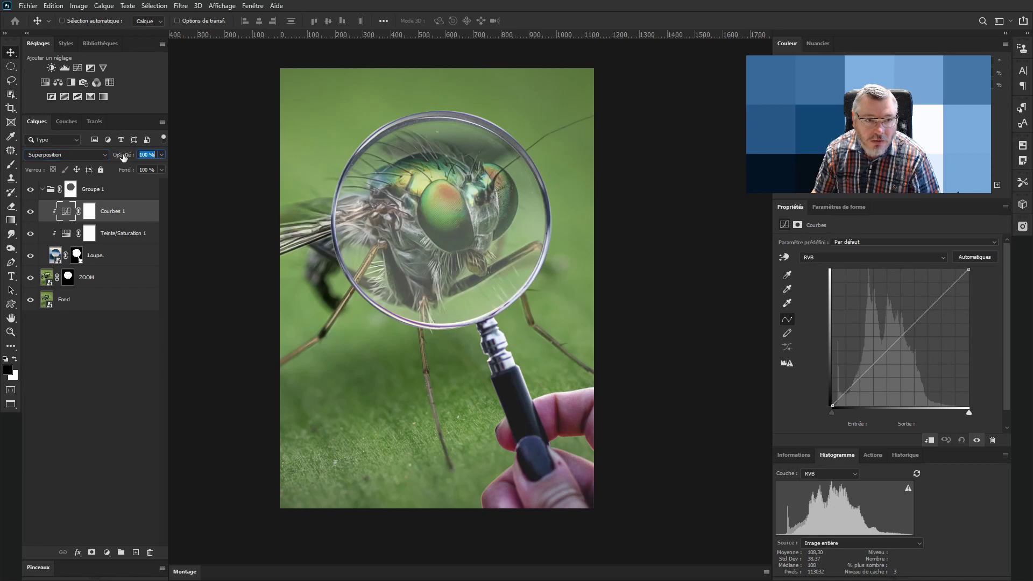
left_click_drag(119, 157, 99, 161)
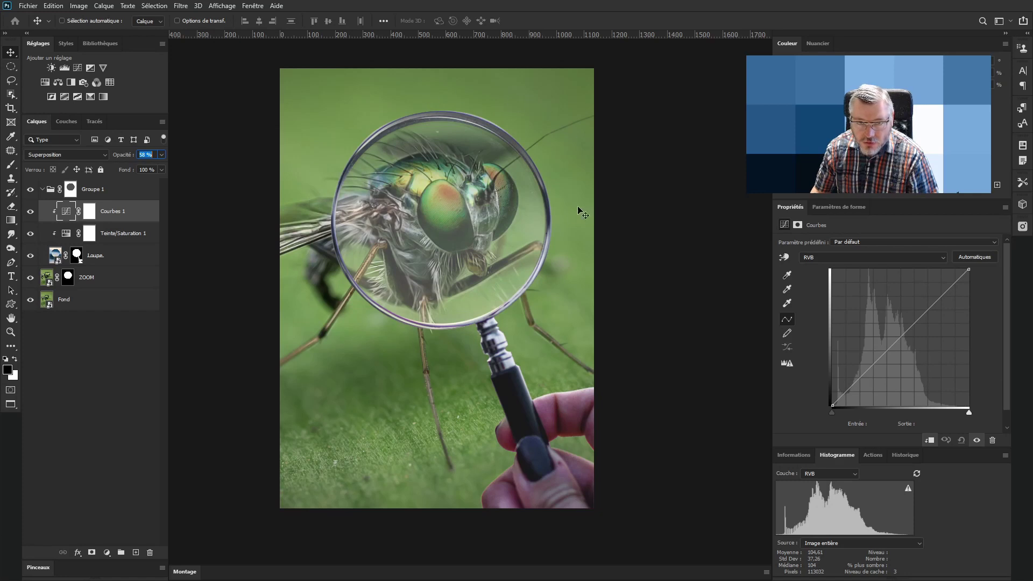
- Duplicate the Fond layer and rasterize the copy
left_click(107, 299)
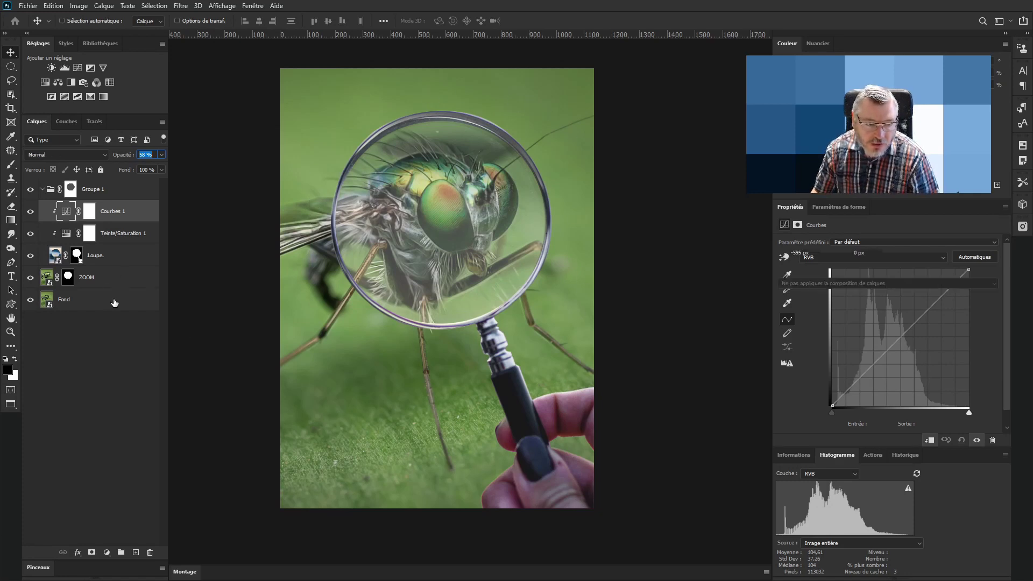
key("ctrl+j")
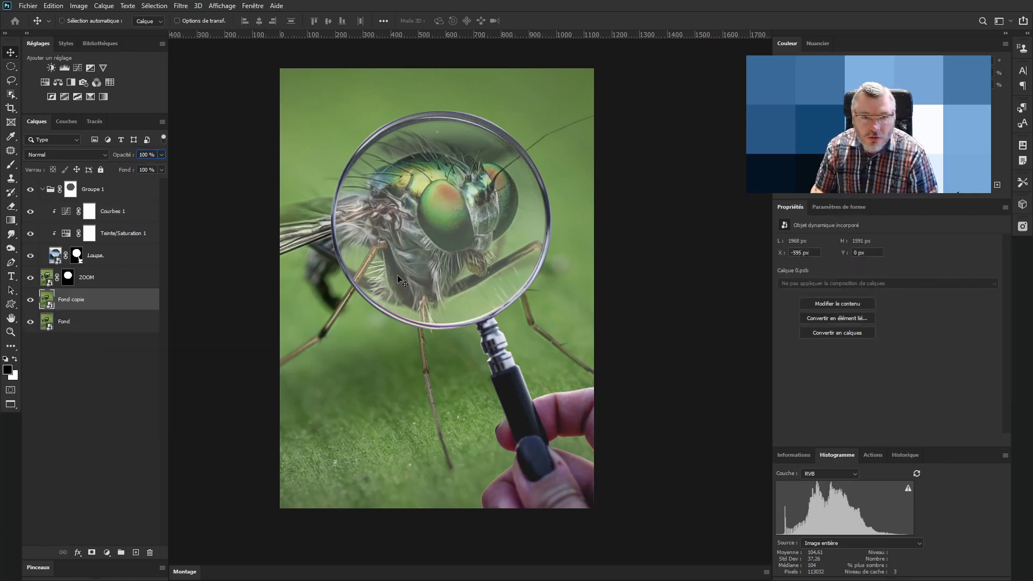
right_click(97, 302)
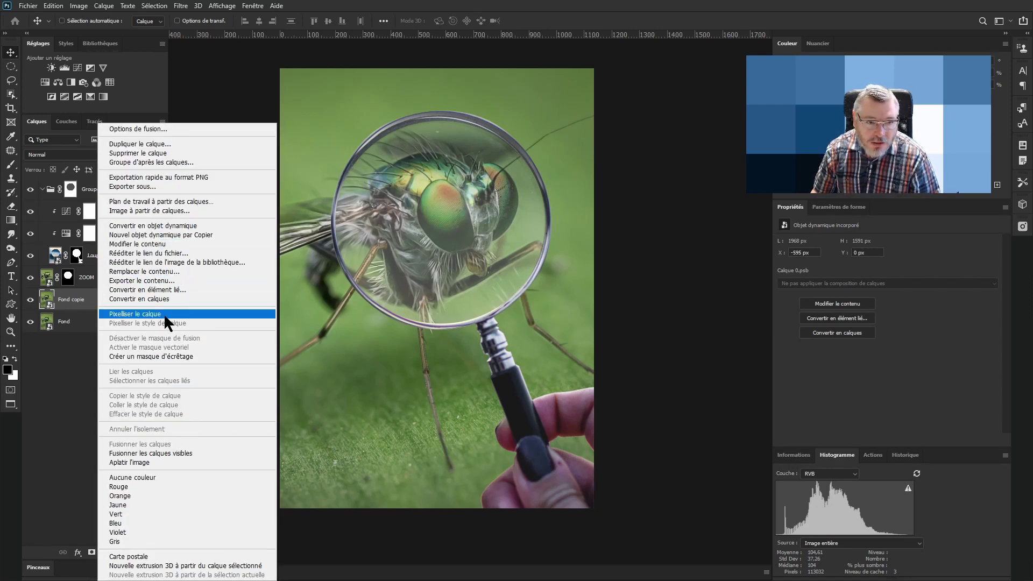
left_click(135, 314)
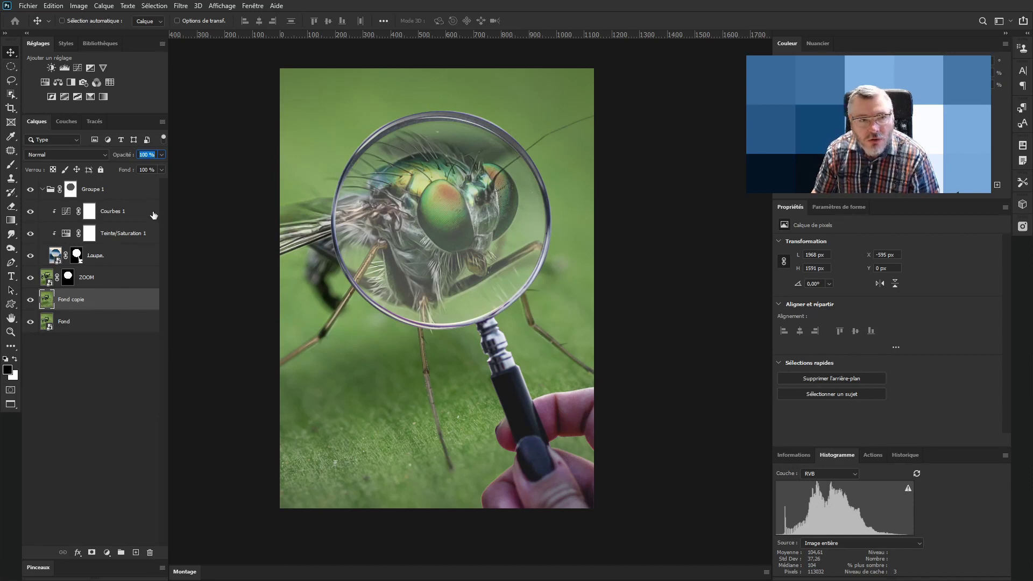
- Apply a Gaussian blur with a 153.2-pixel radius to the Fond copie layer
left_click(183, 7)
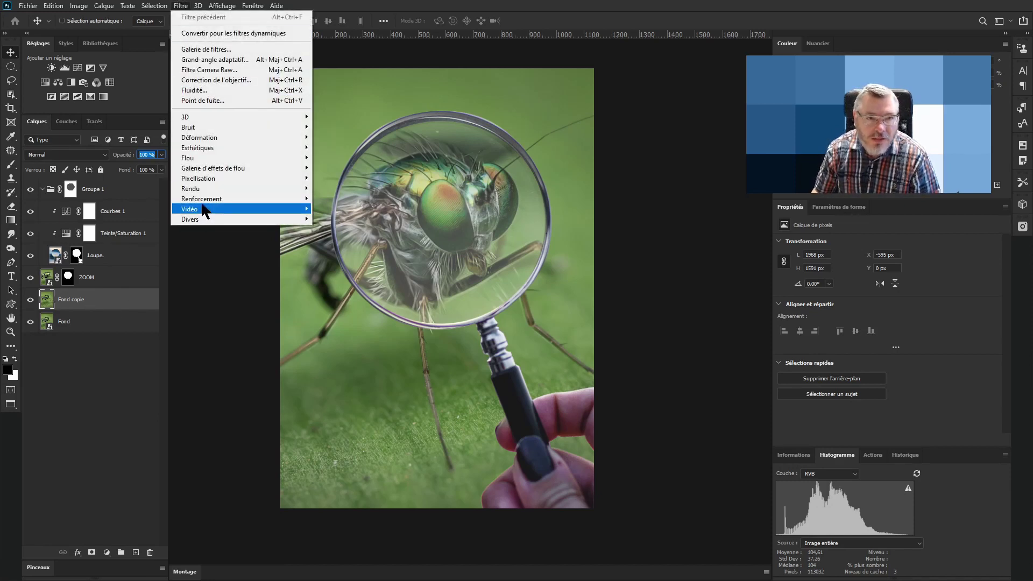
mouse_move(211, 160)
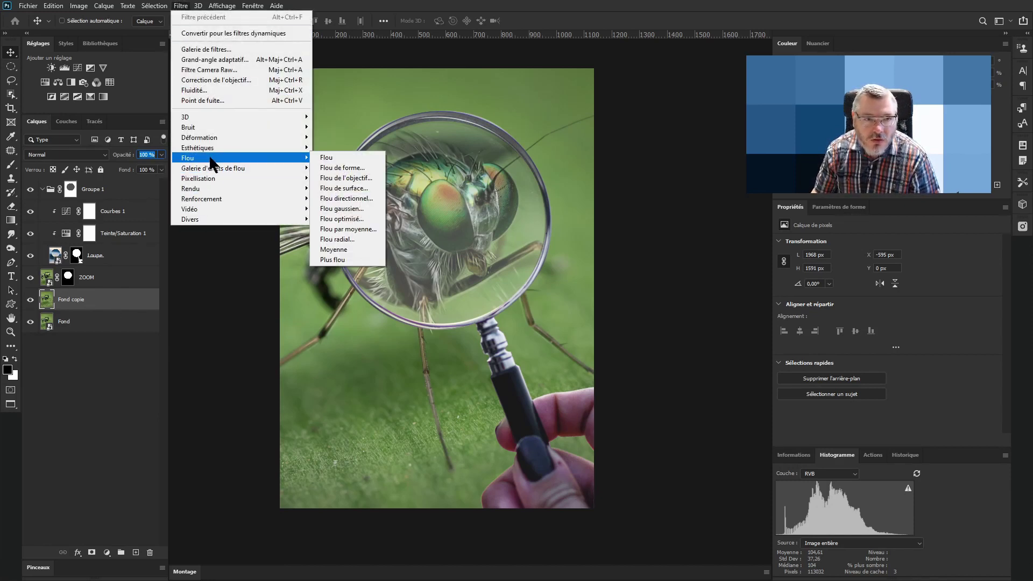
left_click(342, 209)
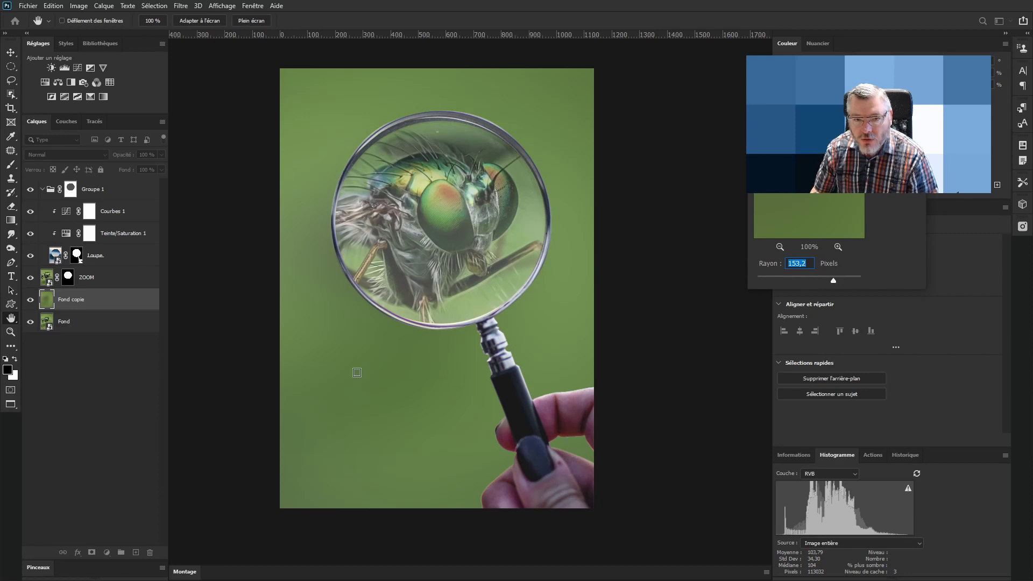
key("Return")
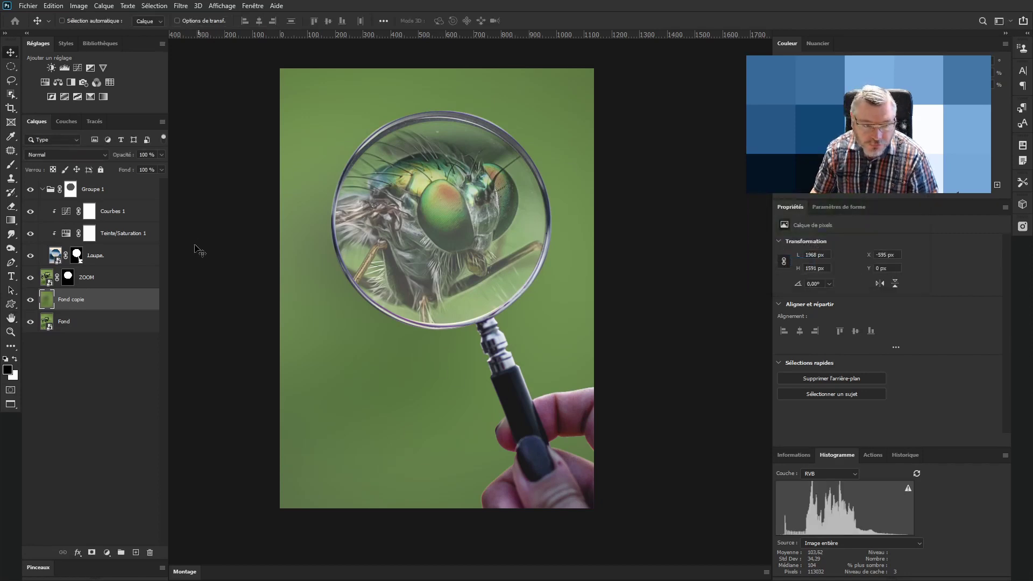
- Place Fond copie above Courbes 1 in Groupe 1, clipped to the Loupe layer, and blend it with Lumière tamisée
left_click_drag(134, 302, 132, 203)
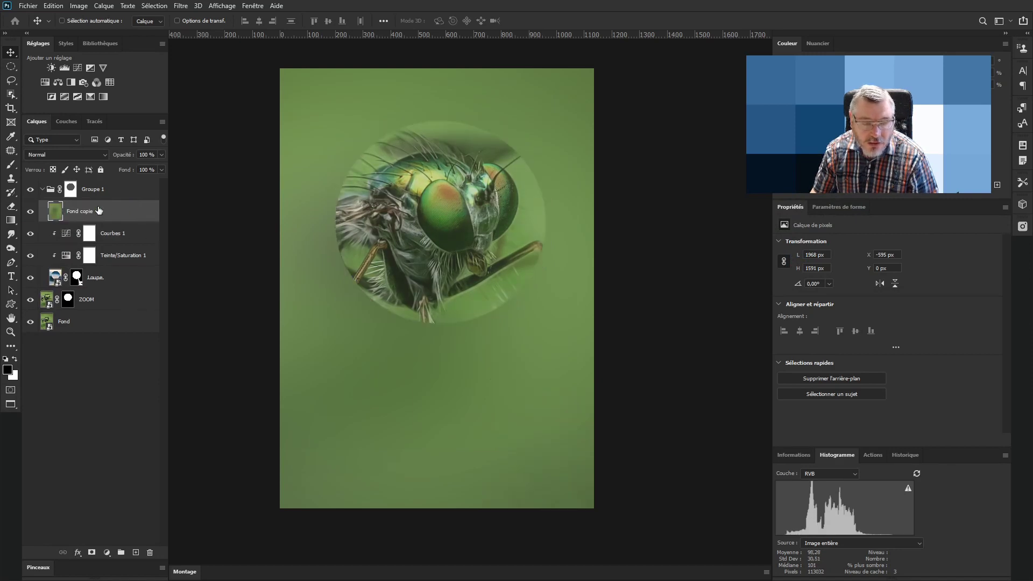
left_click(145, 223, "alt")
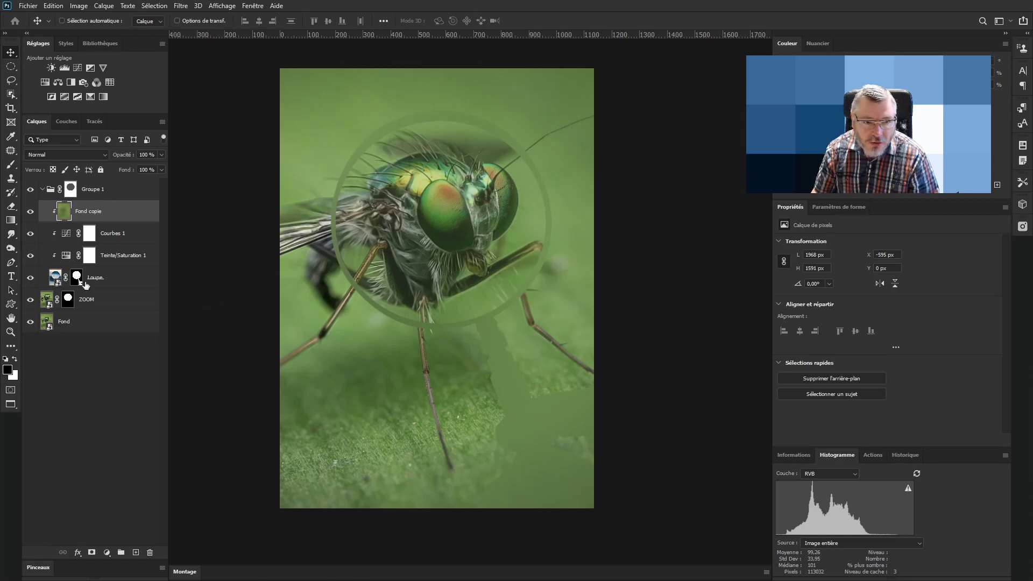
left_click(58, 154)
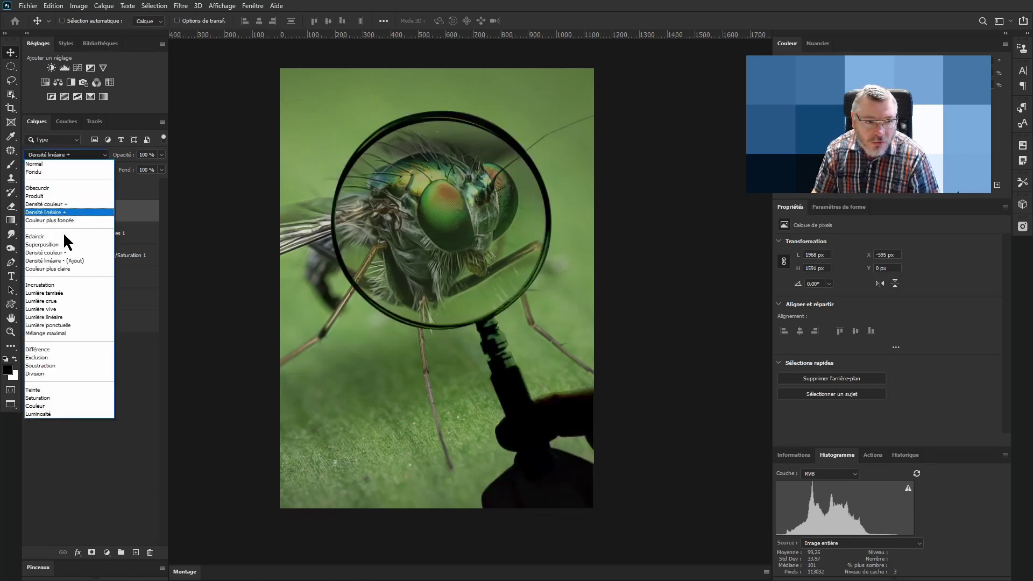
left_click(56, 290)
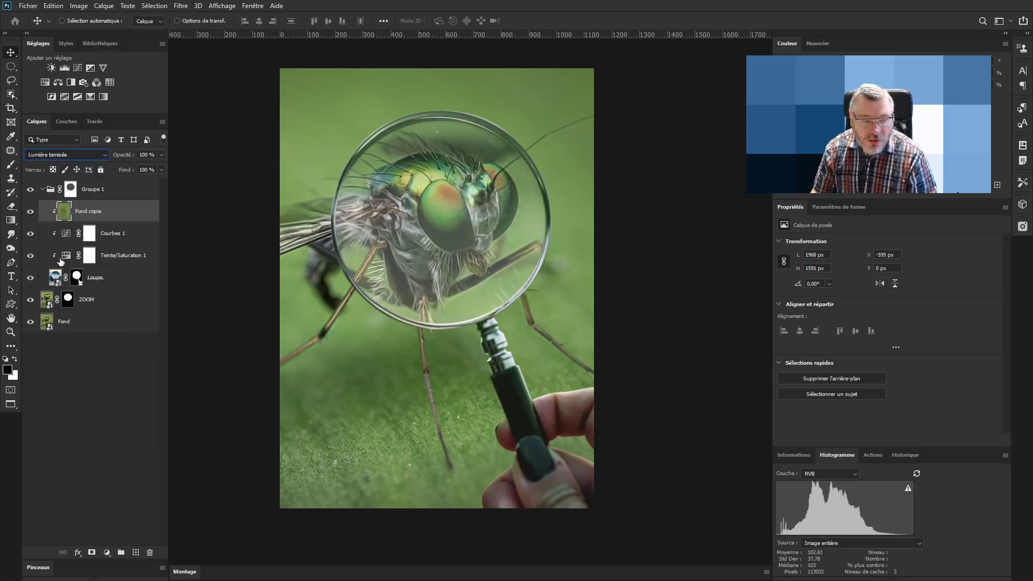
- Try several opacities on the Fond copie layer to compare the green tint and settle on 25%
key("5")
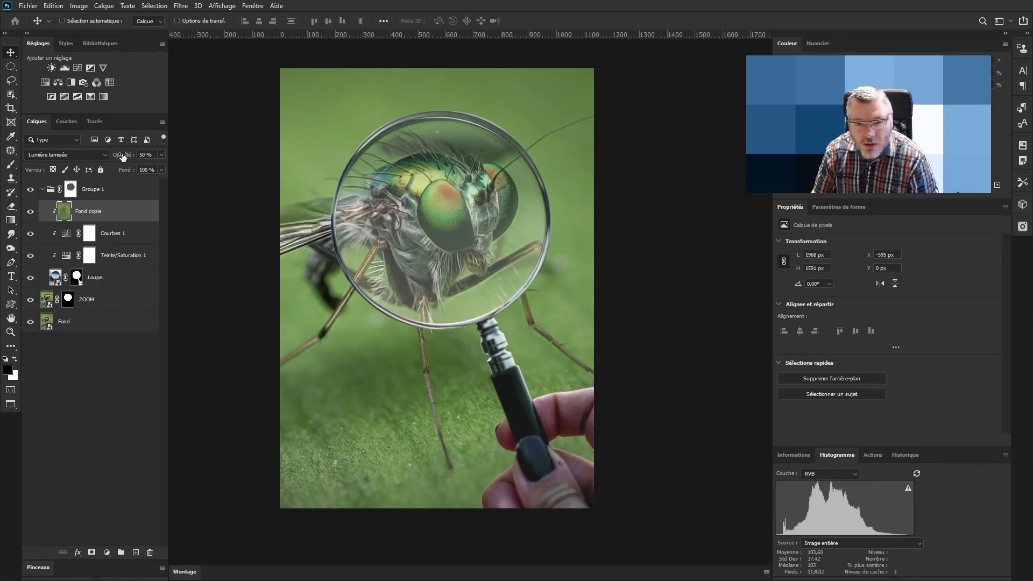
left_click_drag(123, 156, 113, 155)
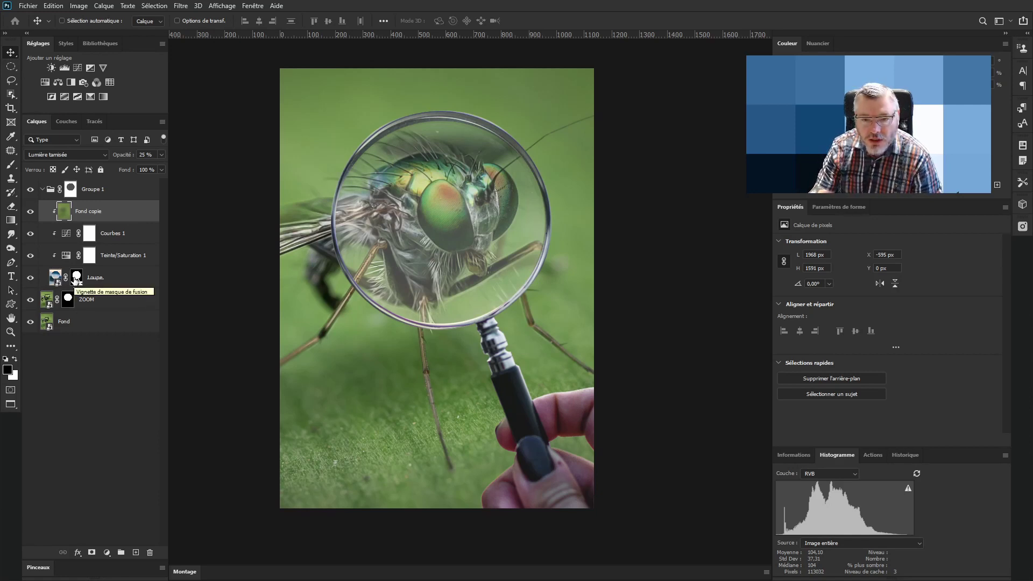
key("0")
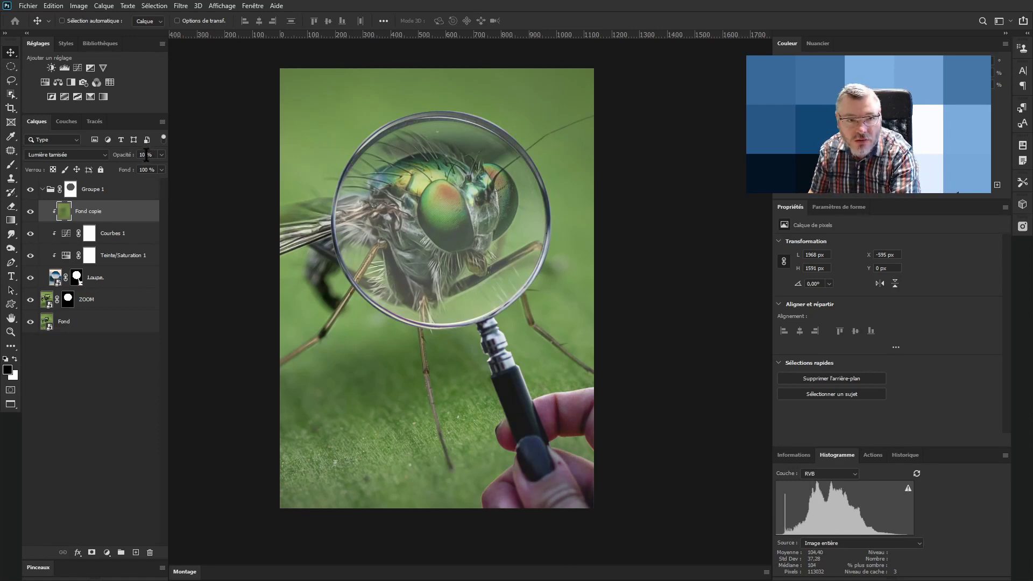
key("2")
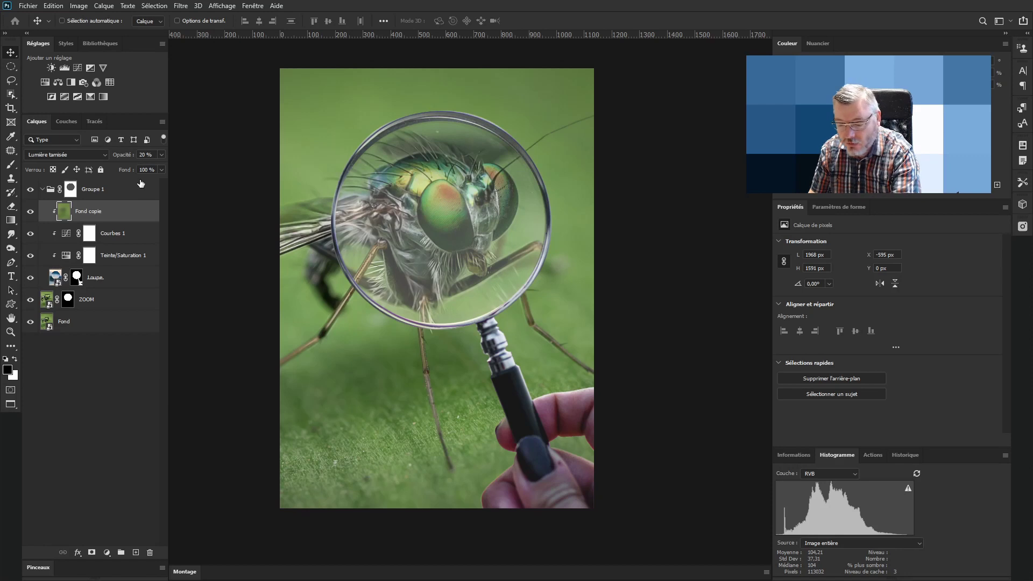
key("2")
key("5")
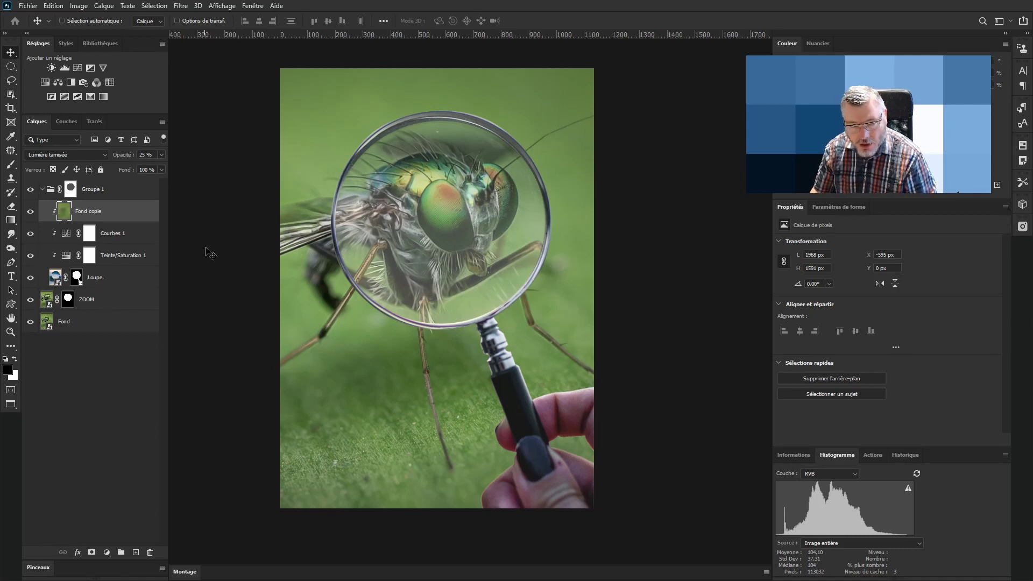
key("0")
key("2")
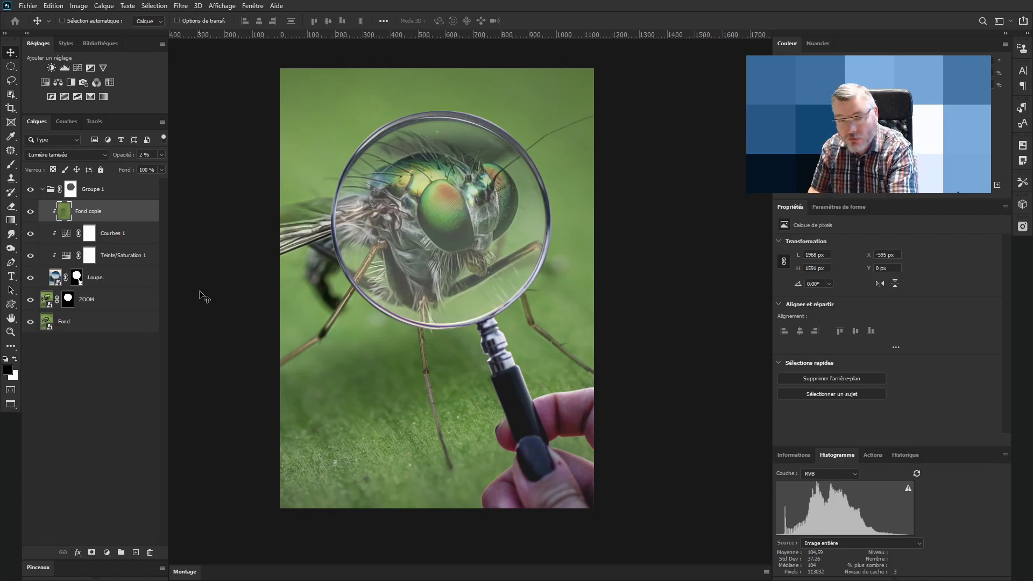
key("2")
key("5")
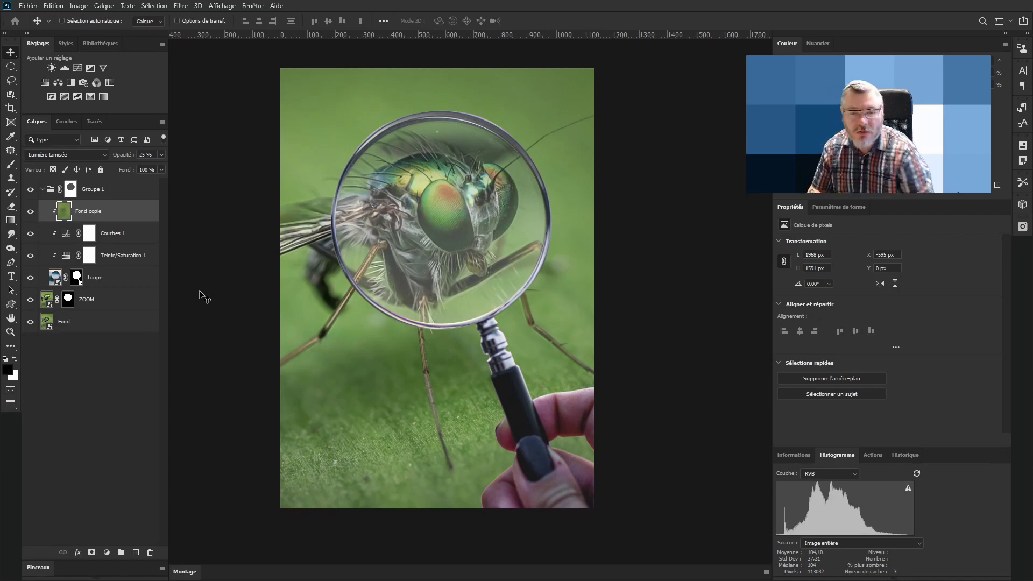
- Collapse Groupe 1 and compare the composition with the ZOOM layer hidden and shown
scroll(443, 308, "down", 3)
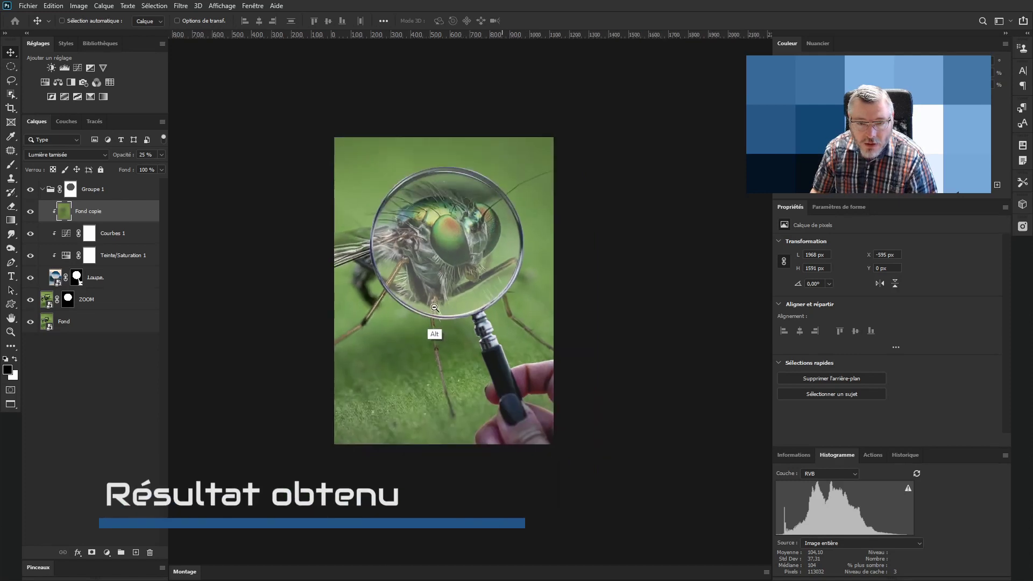
scroll(445, 306, "up", 2)
scroll(445, 306, "up", 2)
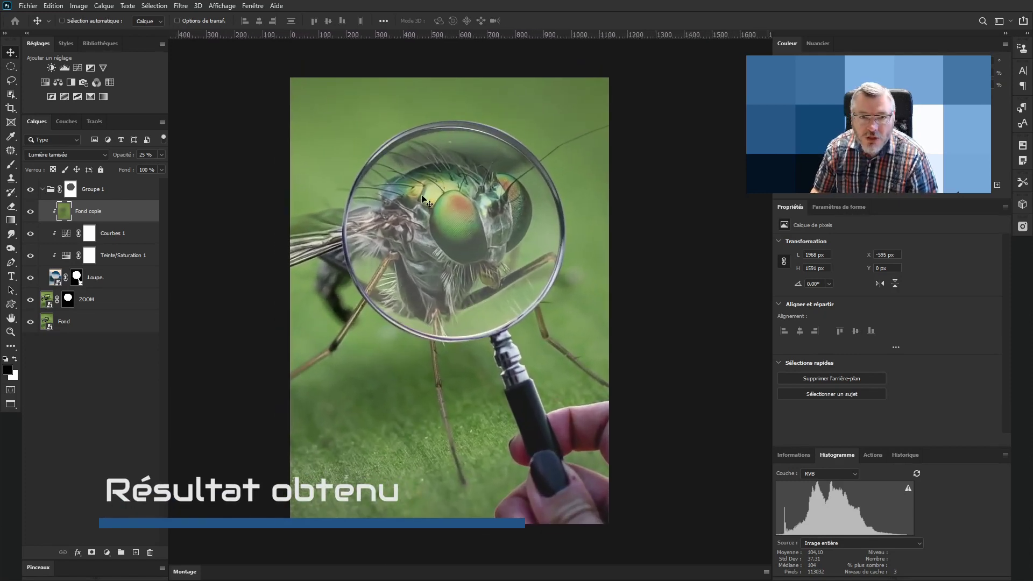
left_click(43, 189)
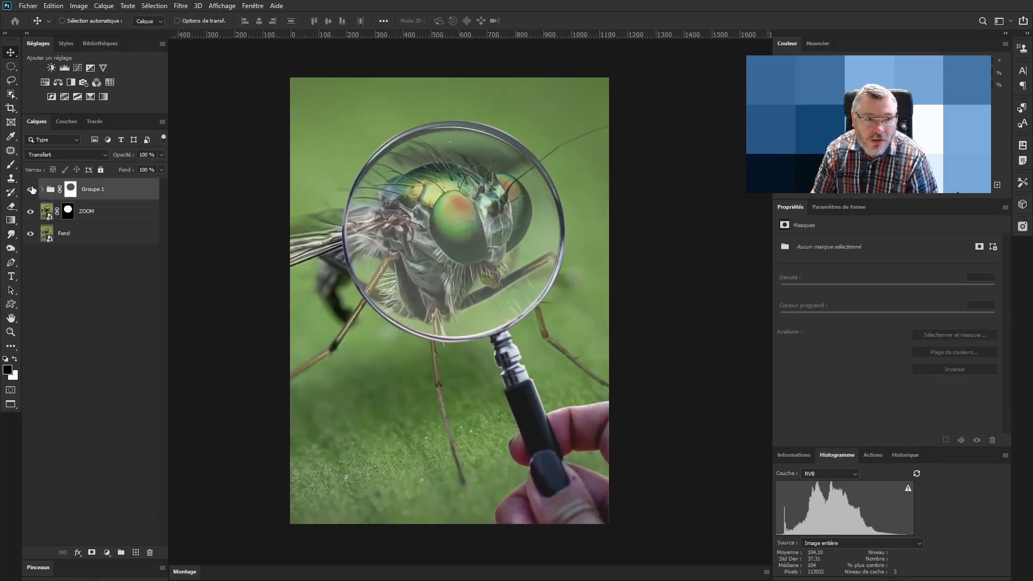
left_click(30, 212)
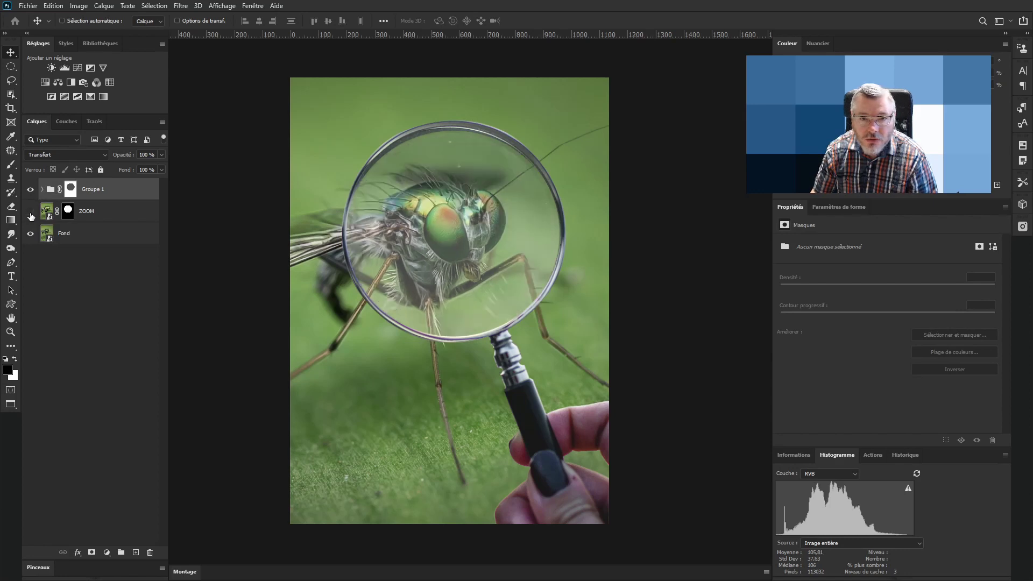
left_click(31, 211)
left_click(31, 212)
left_click(31, 212)
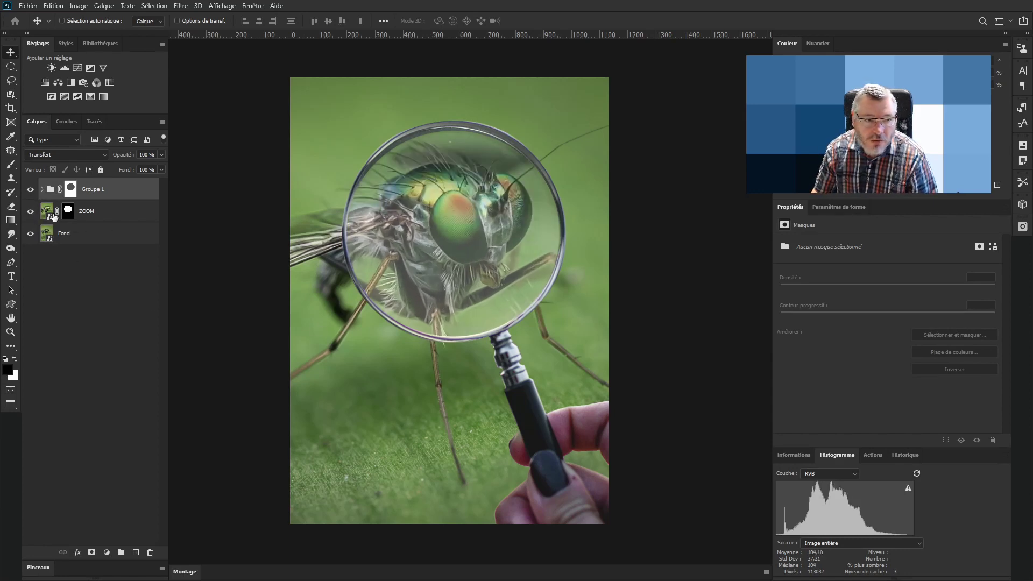
- Unlink the ZOOM layer from its mask, shift the magnified fly inside the glass to X -791 px, Y -116 px, and deselect the layer
left_click(48, 213)
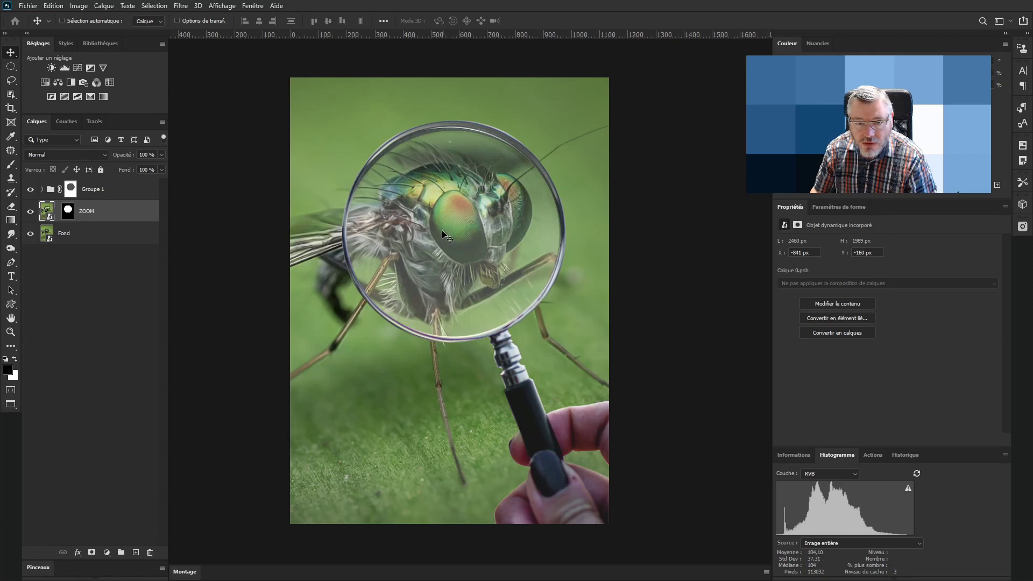
mouse_move(445, 228)
left_mouse_down()
mouse_move(459, 222)
mouse_move(460, 238)
left_mouse_up()
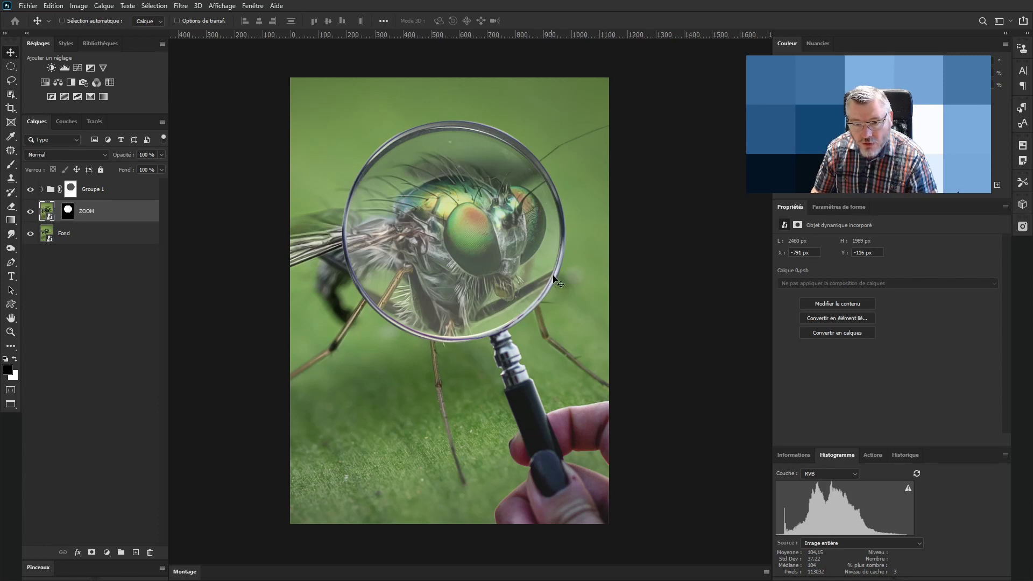
left_click(65, 313)
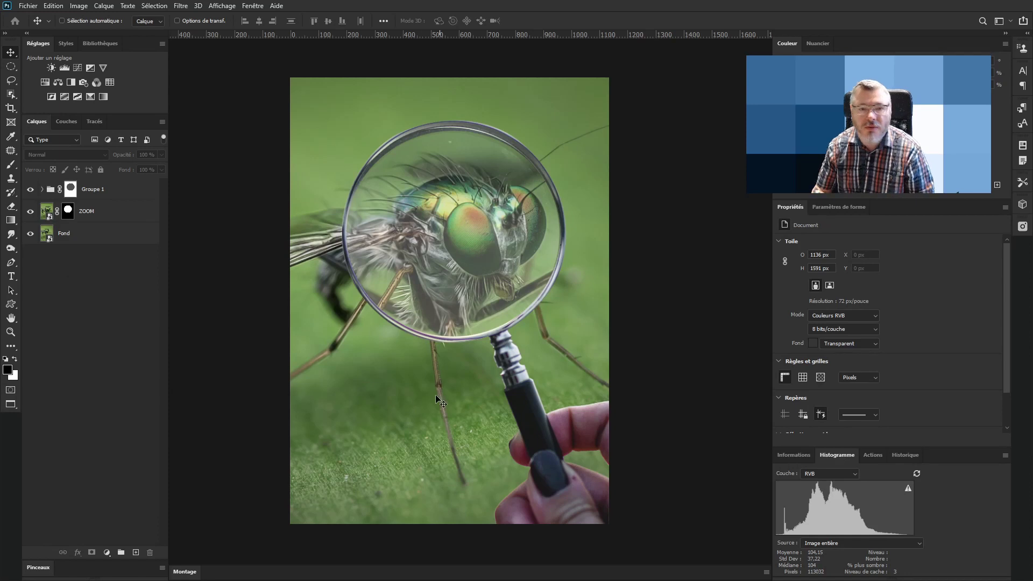